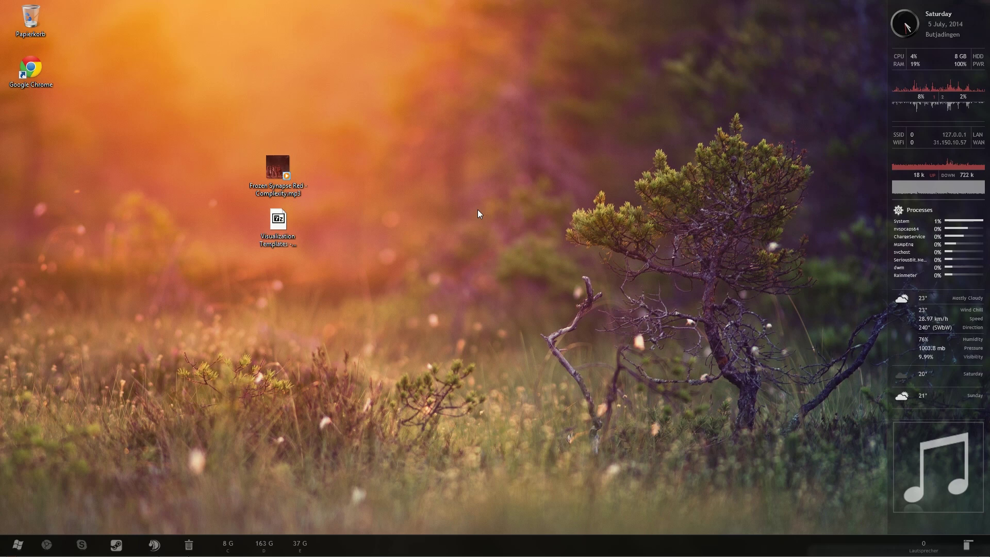
Open the Visualization Templates archive on the desktop and extract DigitalDominance.aep and RaysOfLight.aep to the desktop.
double_click(282, 229)
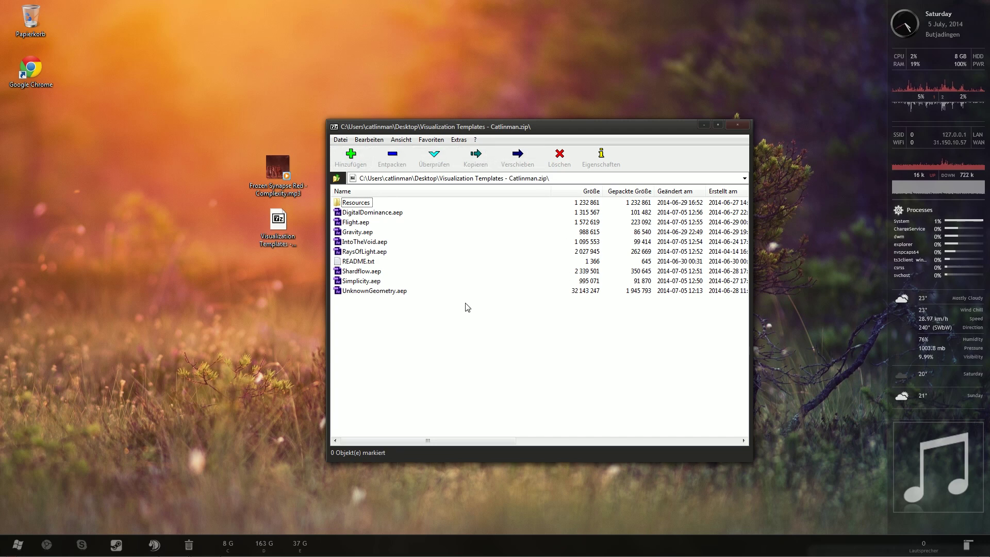
left_click(373, 215)
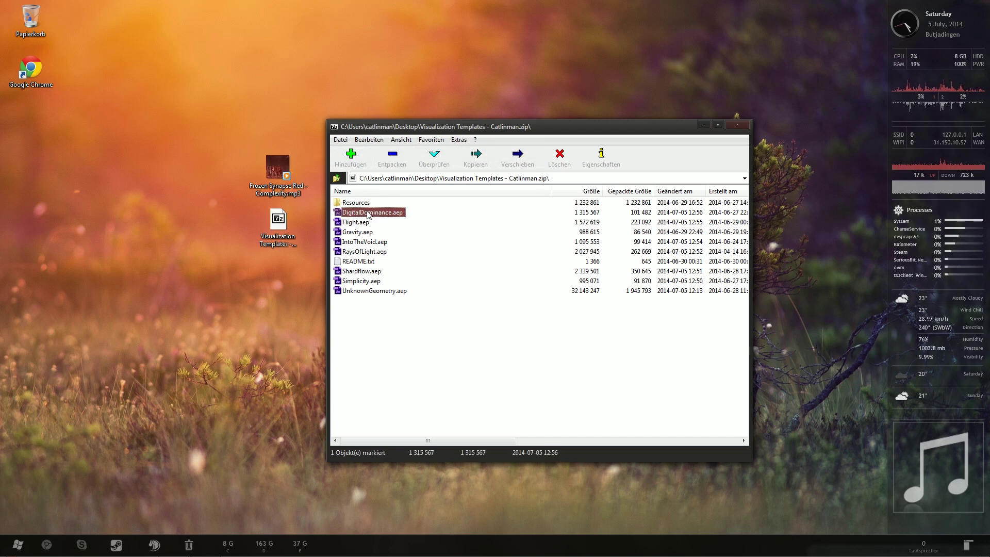
left_click(367, 252, "ctrl")
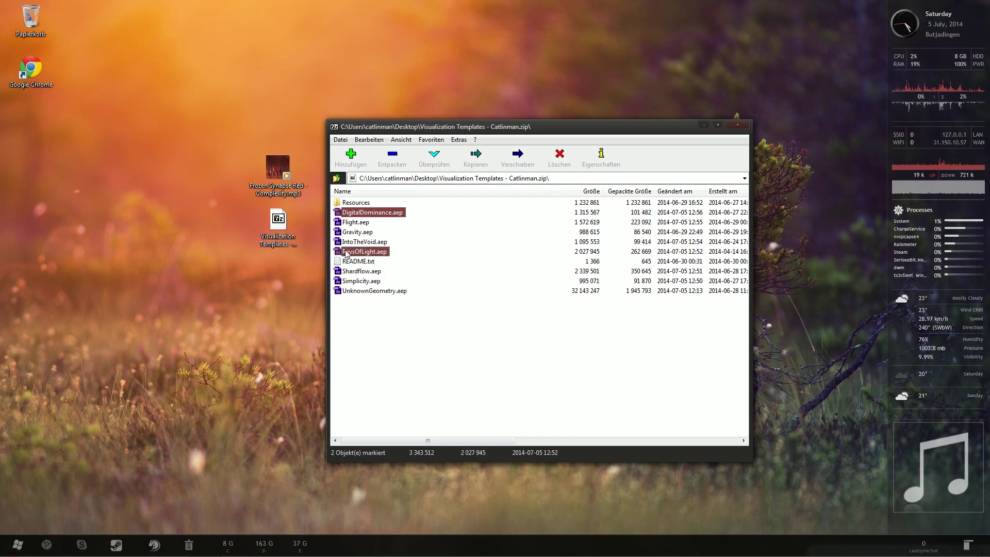
left_click_drag(362, 255, 281, 301)
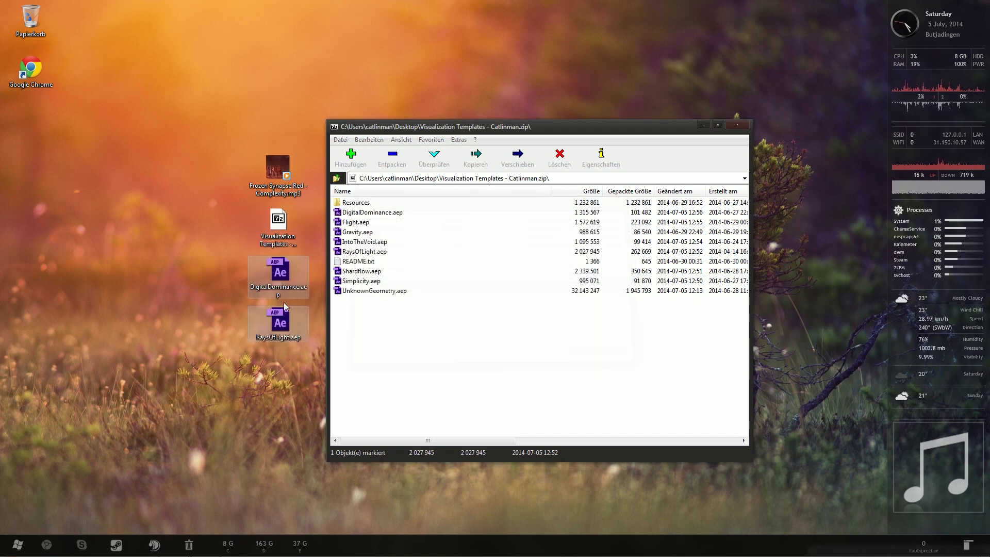
Extract the Resources folder from the archive to the desktop beside the project files and close the archive.
left_click(362, 262)
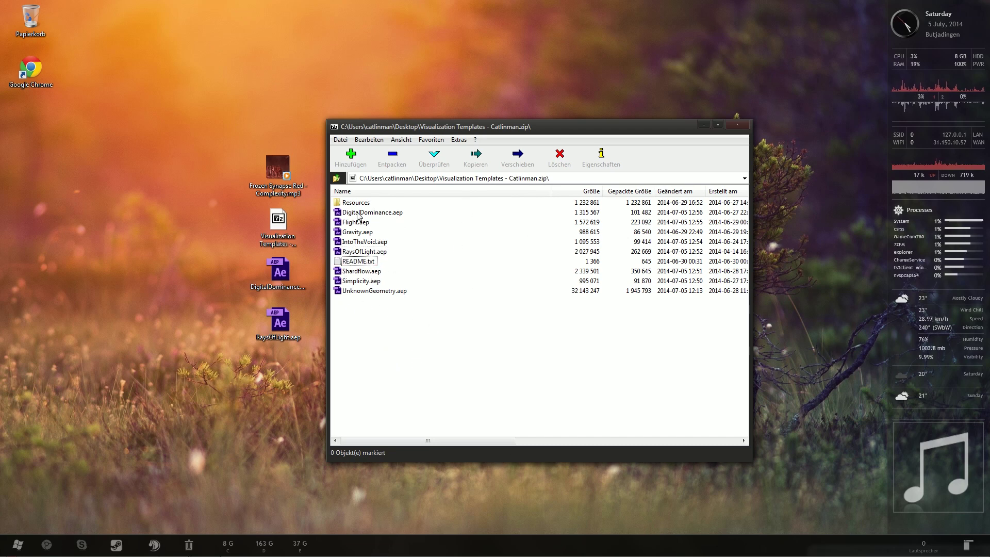
left_click_drag(349, 203, 222, 282)
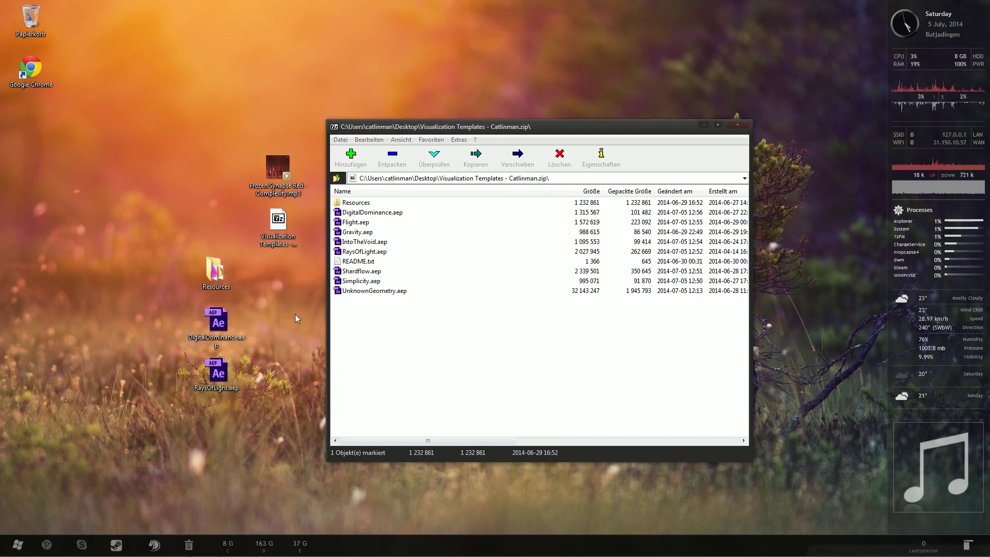
left_click(737, 126)
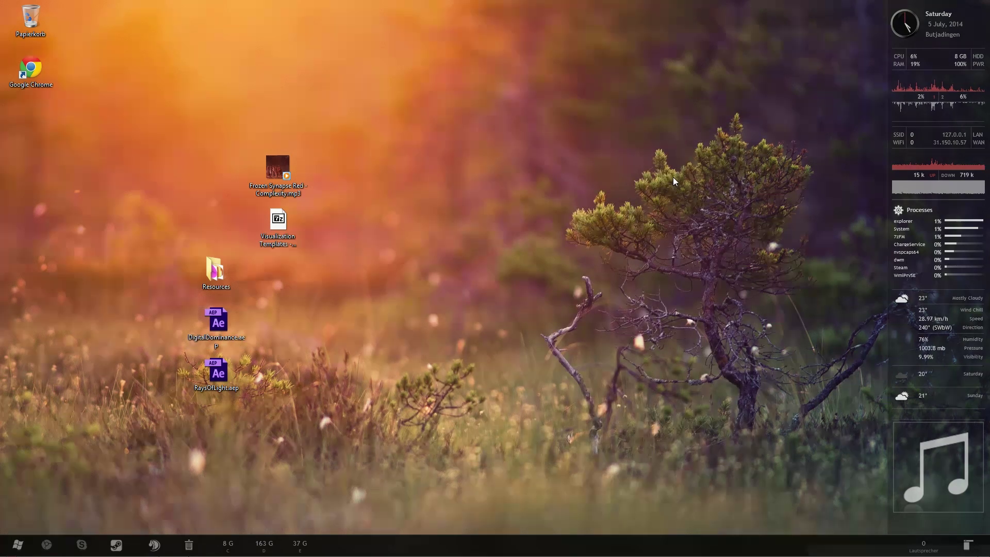
Launch Adobe After Effects CS6.
key("alt+space")
type("after")
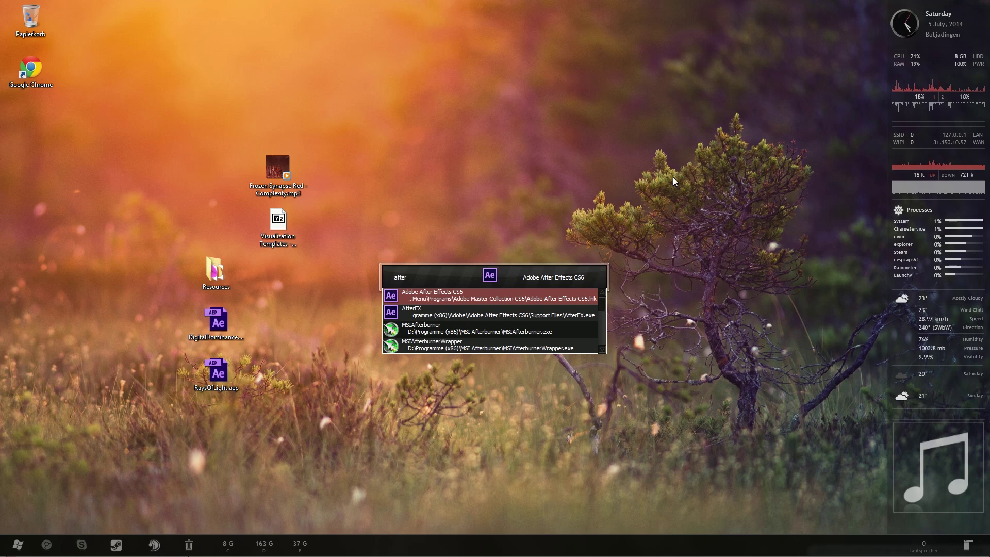
key("Return")
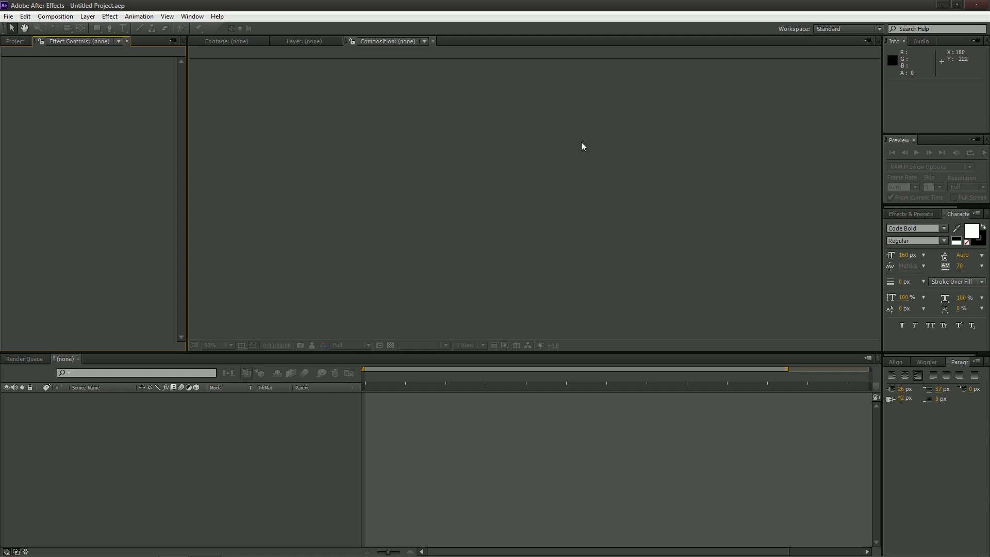
Open the RaysOfLight.aep project from the desktop and move the main composition's playhead to 0:00:15:11.
left_click(8, 16)
left_click(57, 41)
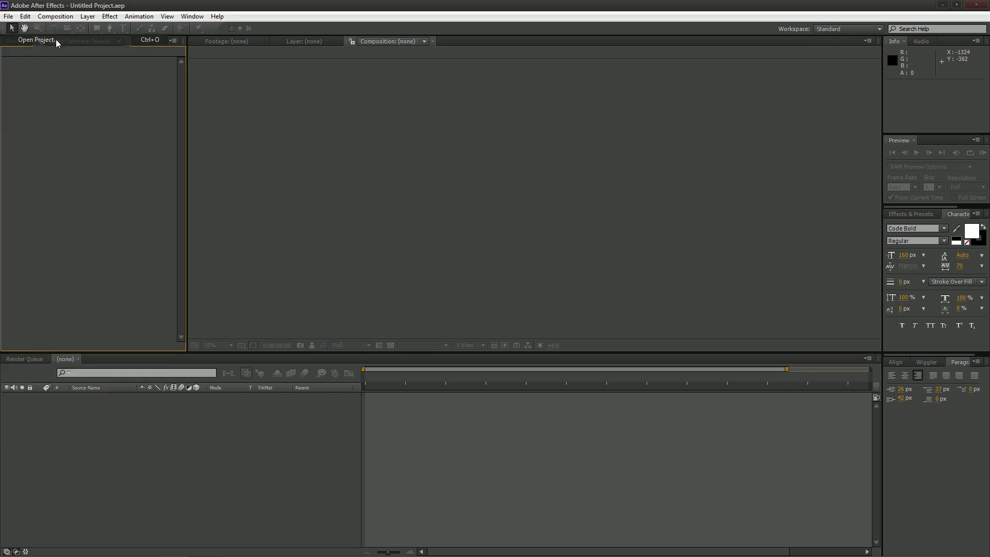
left_click(149, 120)
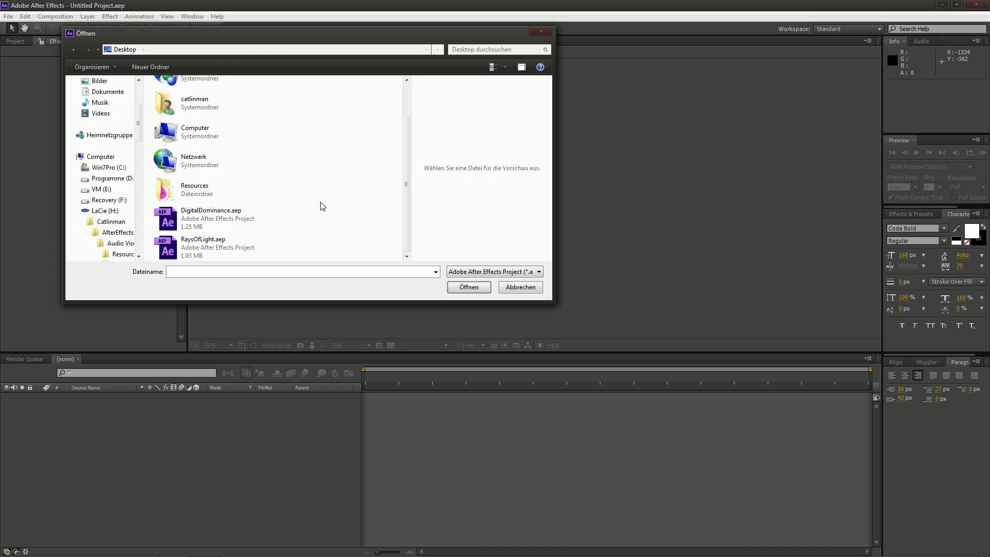
double_click(234, 251)
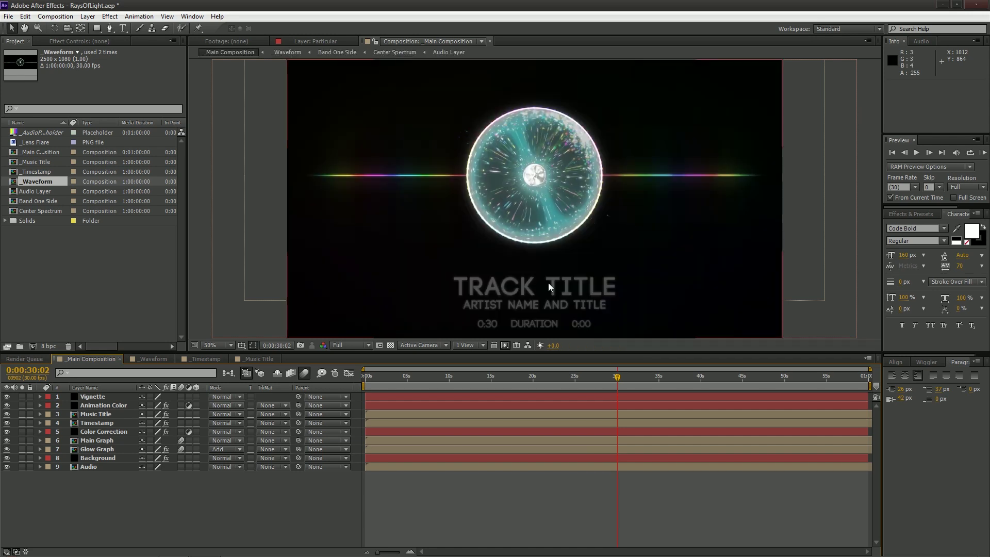
left_click_drag(618, 377, 597, 377)
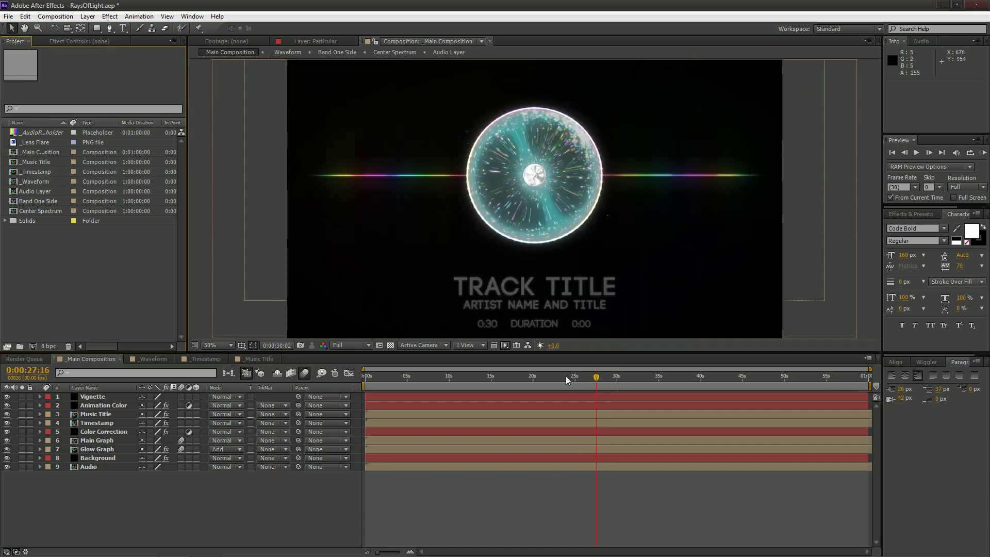
left_click(494, 376)
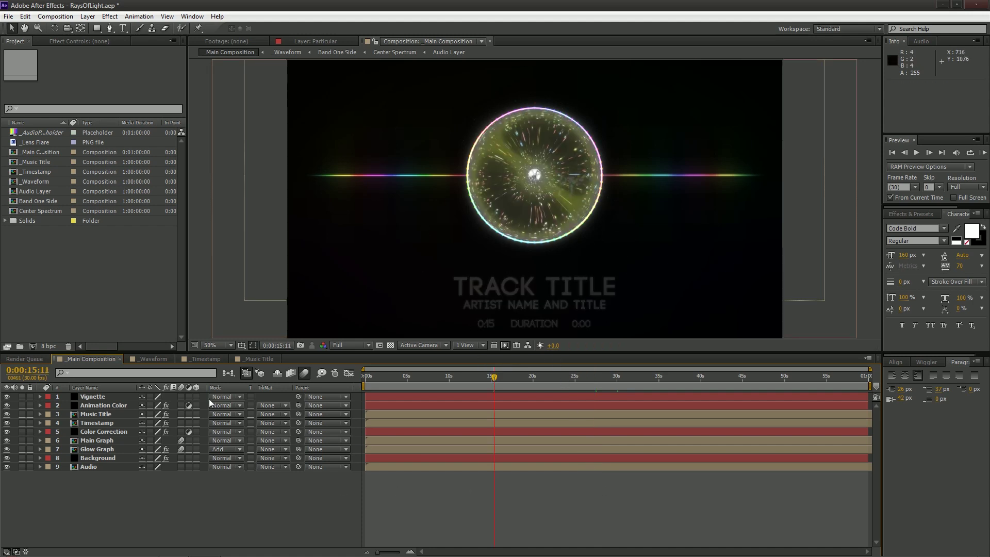
Replace the _AudioPlaceholder footage with the file Frozen Synapse Red - Complexity.mp3 from the desktop.
left_click(30, 133)
right_click(30, 133)
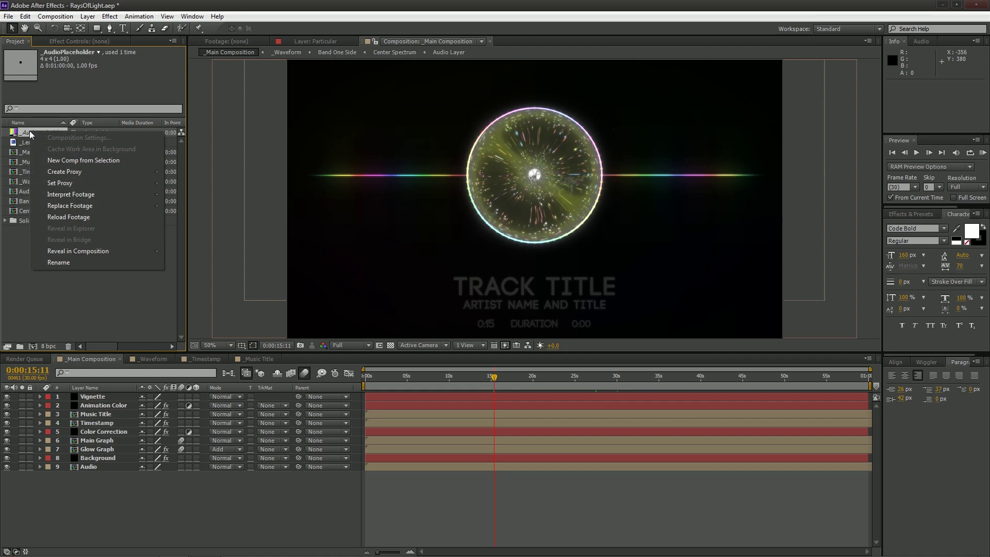
mouse_move(64, 206)
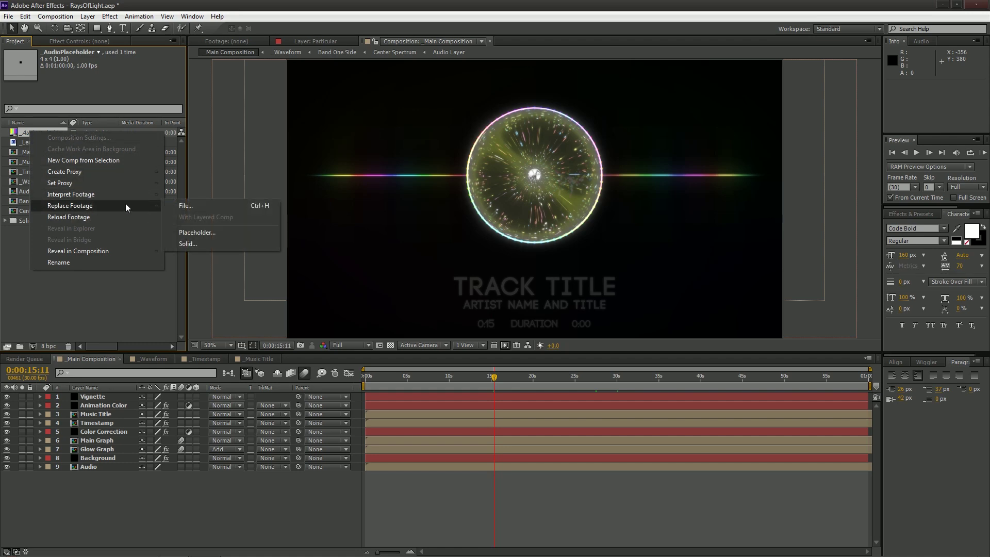
left_click(196, 206)
scroll(562, 129, "down", 5)
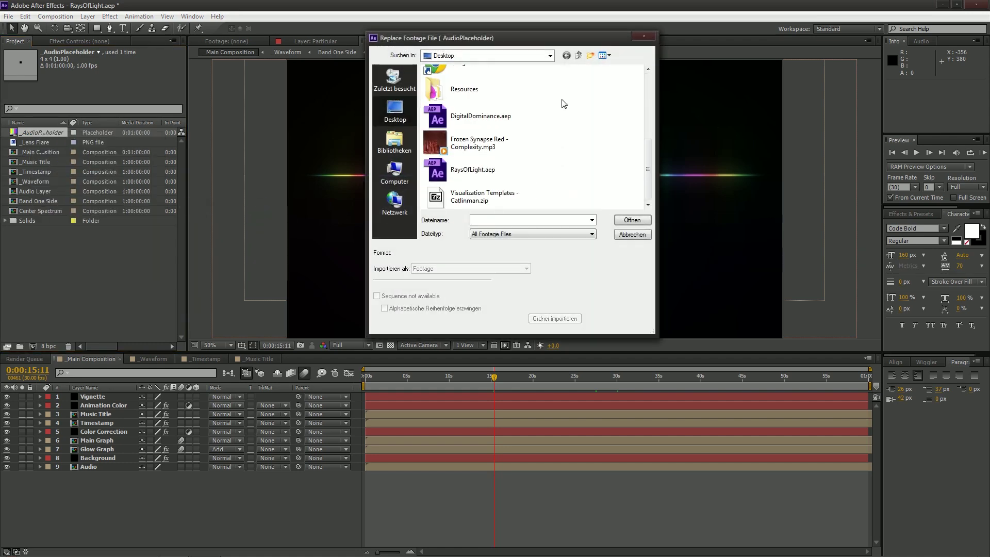
double_click(480, 142)
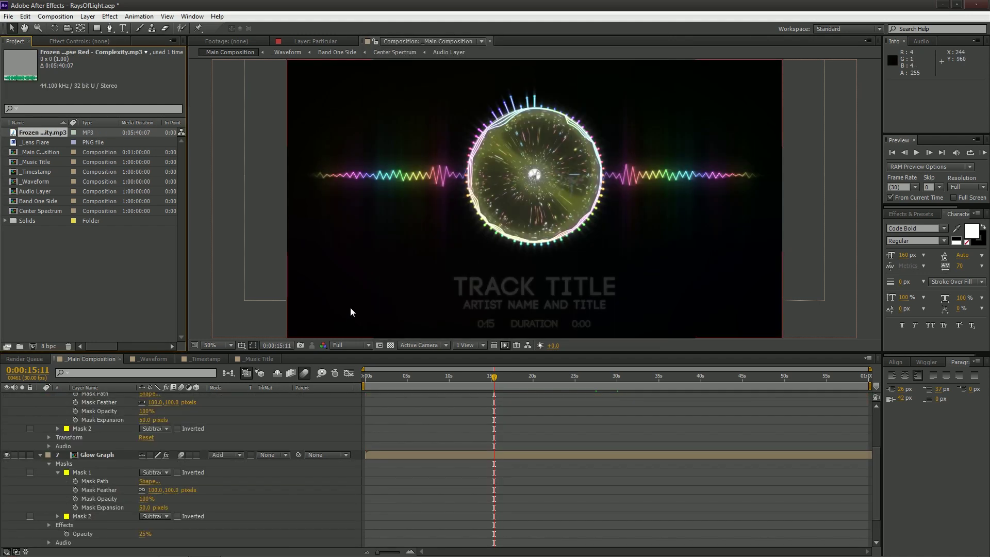
Check how the visualization reacts to the audio at 0:00:08:22, 0:00:04:18 and 0:00:34:24 in the main composition.
left_click(439, 381)
key("KP_0")
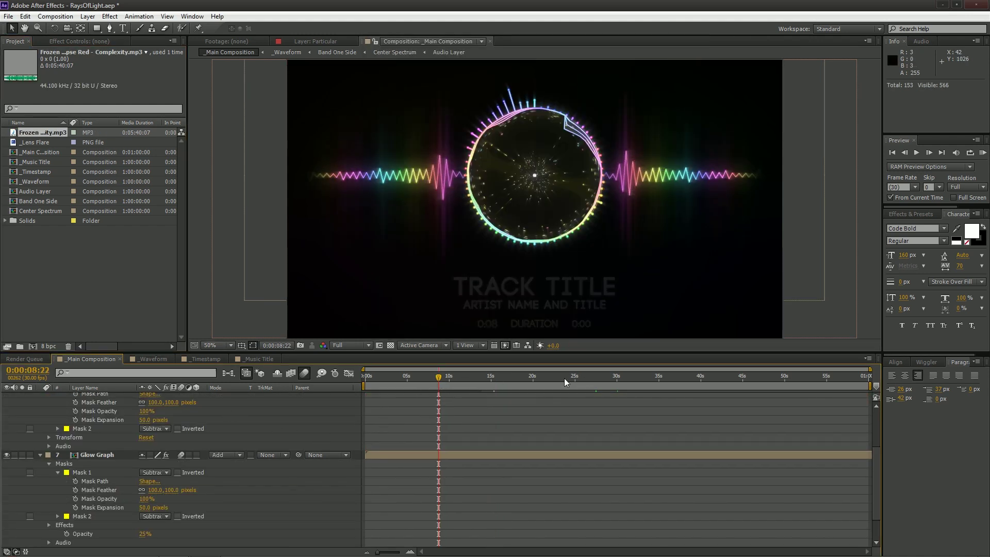
left_click(405, 384)
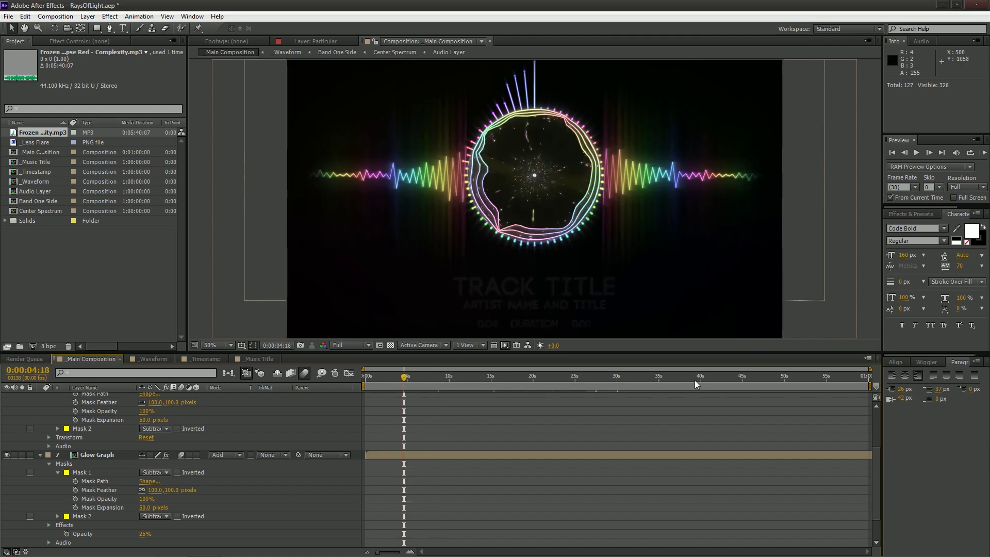
left_click(657, 378)
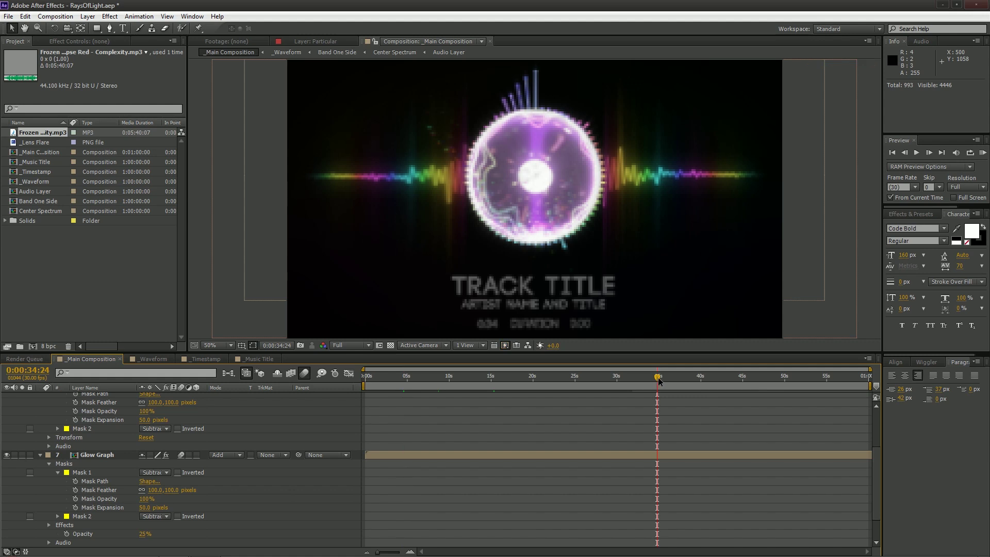
Collapse the expanded properties of the Main Graph and Glow Graph layers in the main composition.
scroll(128, 441, "up", 3)
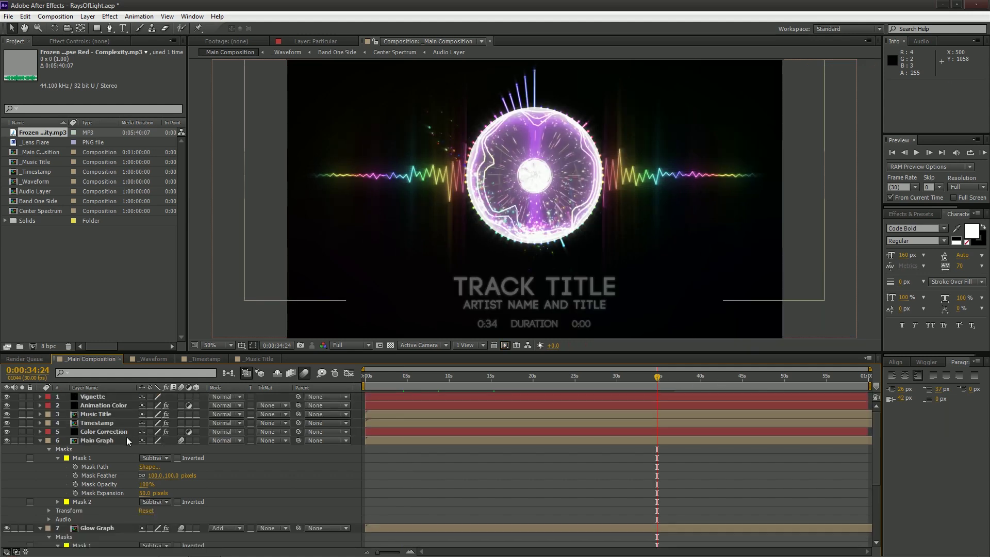
left_click(40, 441)
left_click(40, 449)
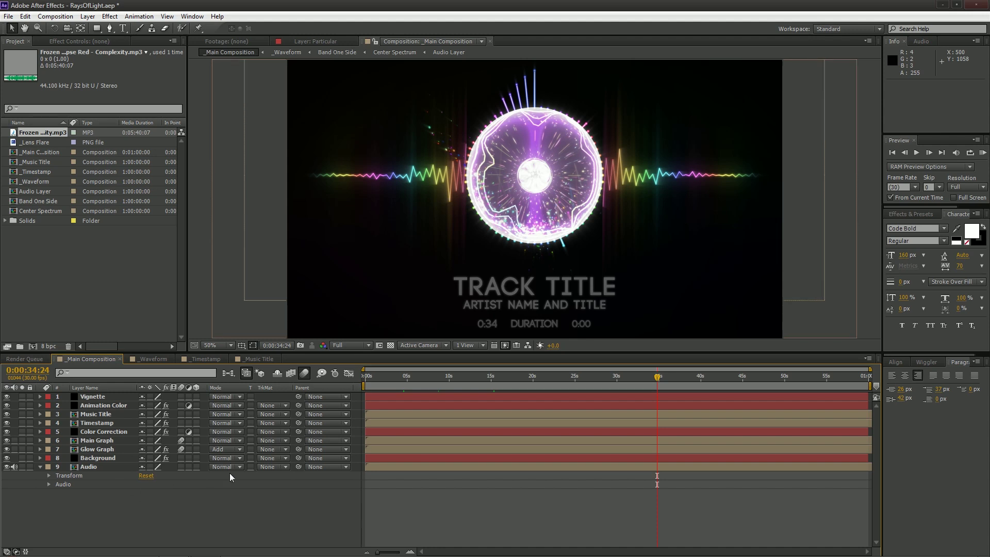
Hide layers 1 to 8 of the main composition, from Vignette to Background, leaving only the Audio layer enabled.
left_click(85, 471)
left_click(113, 498)
left_click_drag(10, 461, 9, 396)
left_click(95, 468)
Return the playhead to the start and run a RAM preview of the main composition to hear its audio.
left_click_drag(383, 384, 364, 384)
key("space")
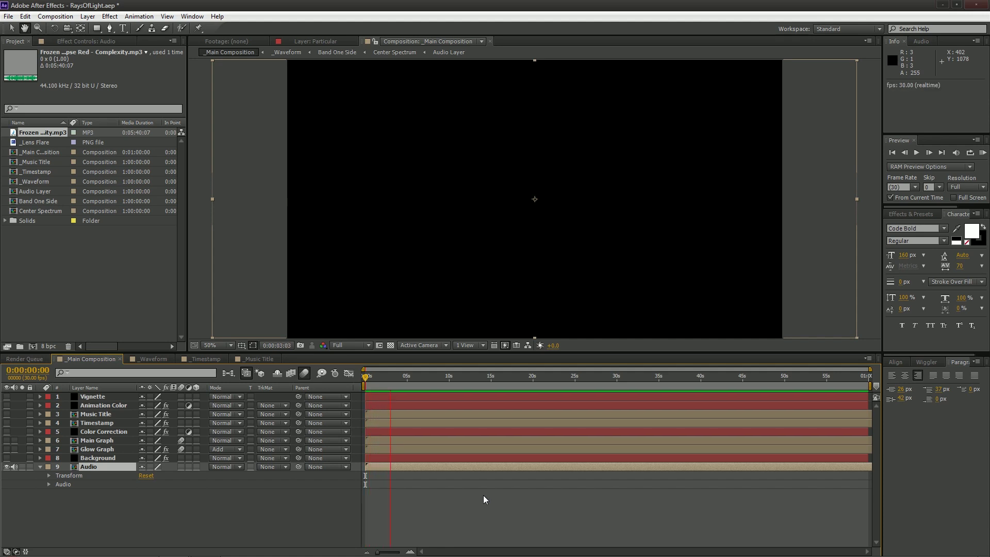
key("space")
left_click(419, 512)
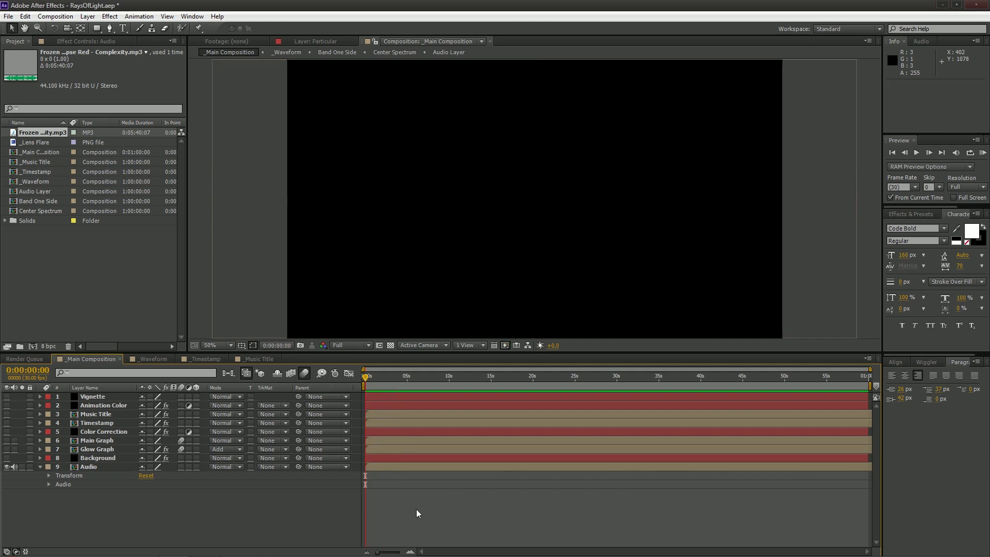
left_click(984, 154)
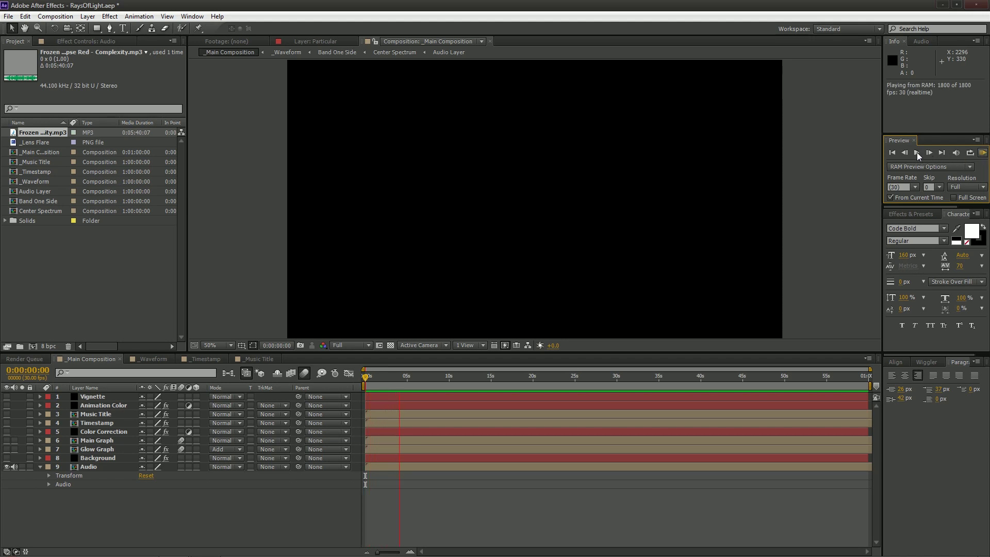
Make layers 1 to 8 visible again and collapse the Audio layer's properties.
left_click(8, 461)
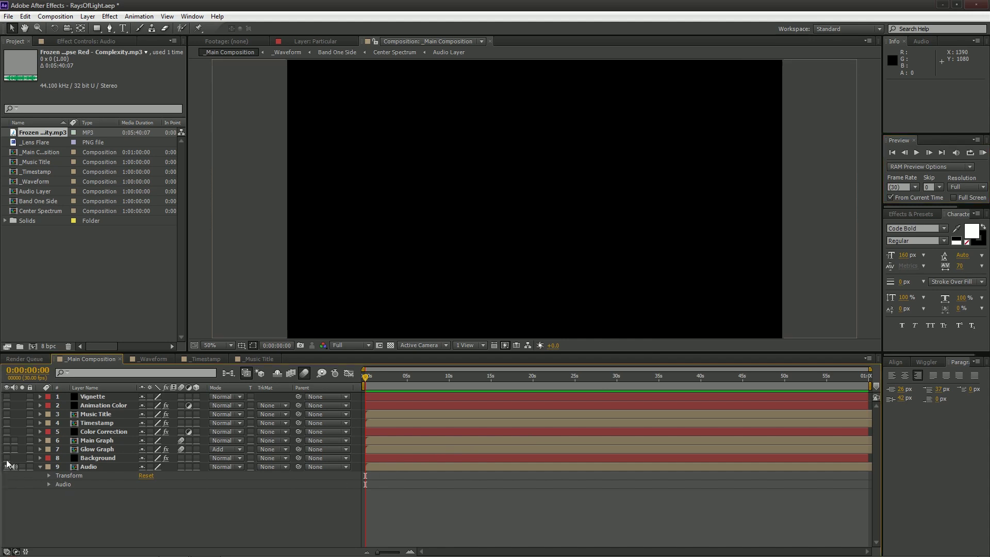
left_click_drag(8, 464, 7, 396)
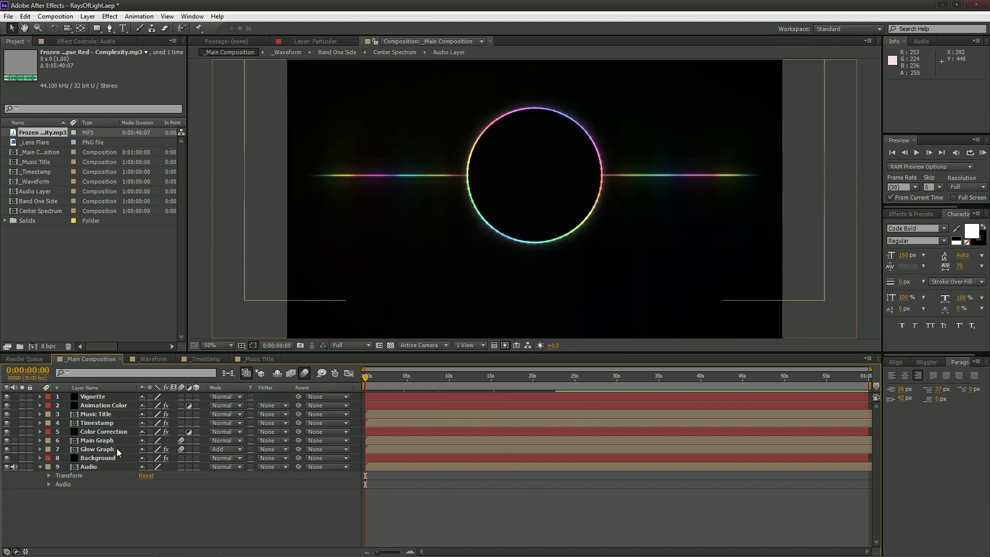
left_click(86, 467)
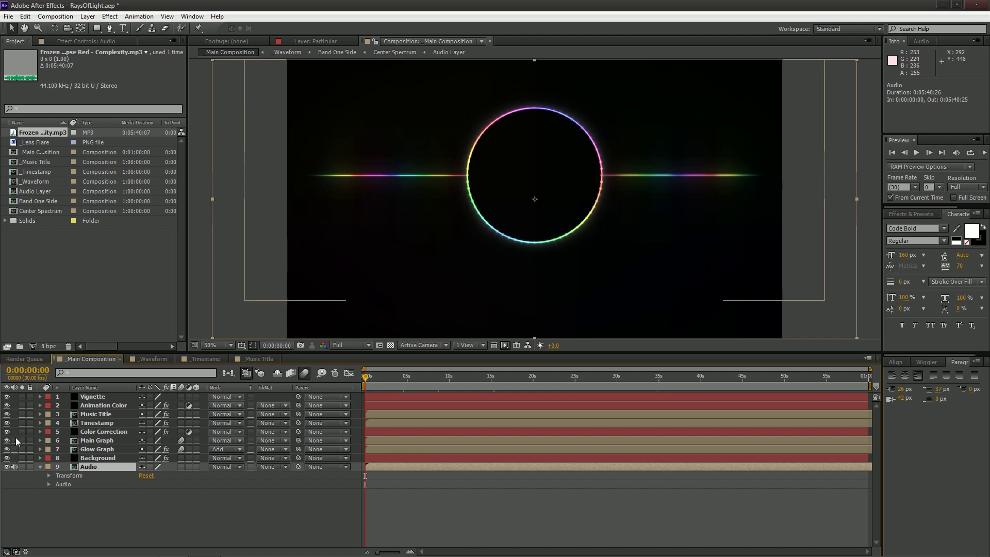
left_click(74, 517)
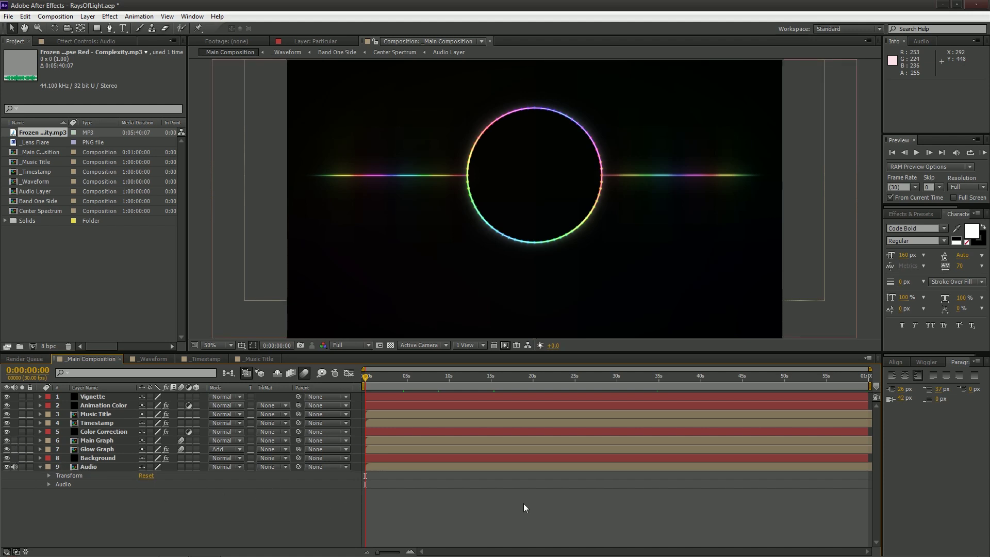
left_click(40, 467)
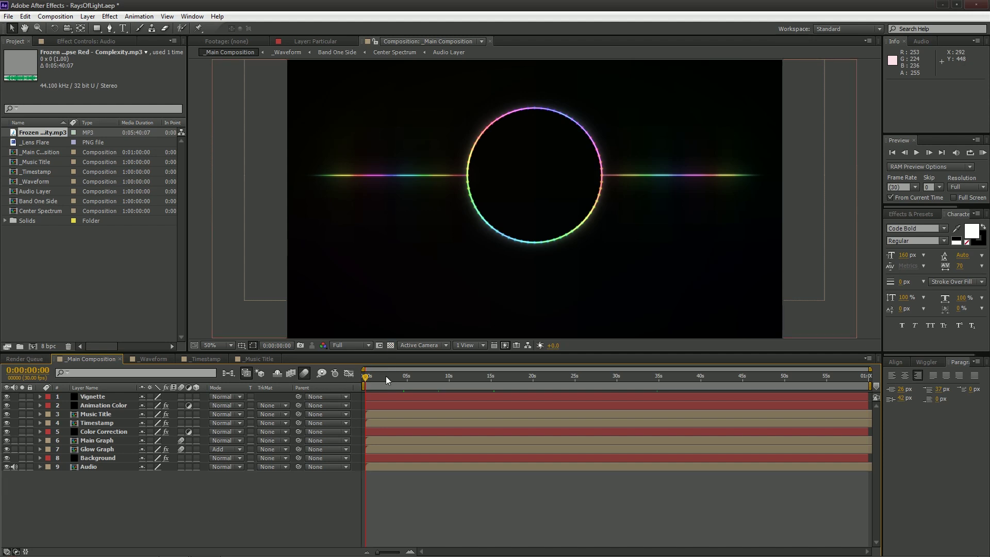
Preview the main composition at 0:00:30:00 and open the _Music Title composition.
key("space")
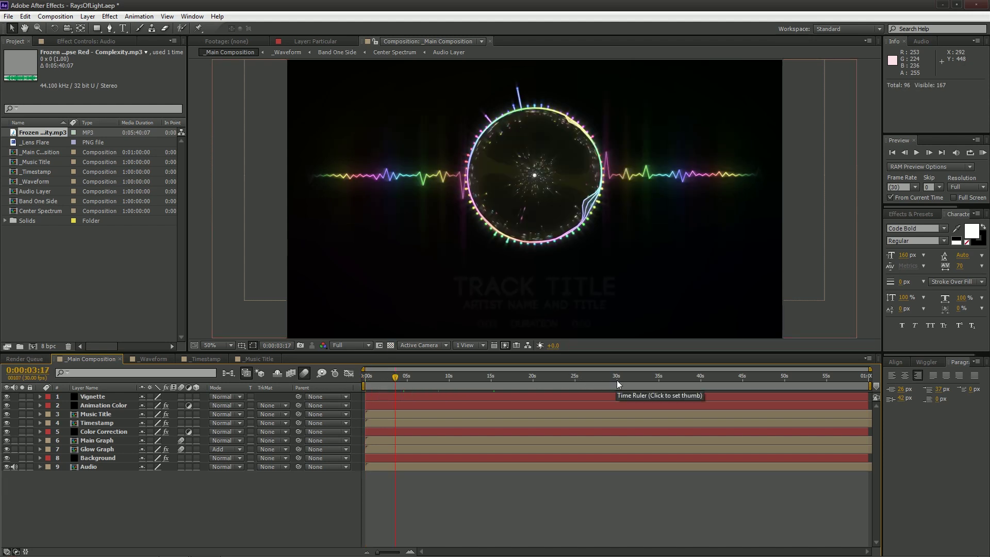
left_click(617, 379)
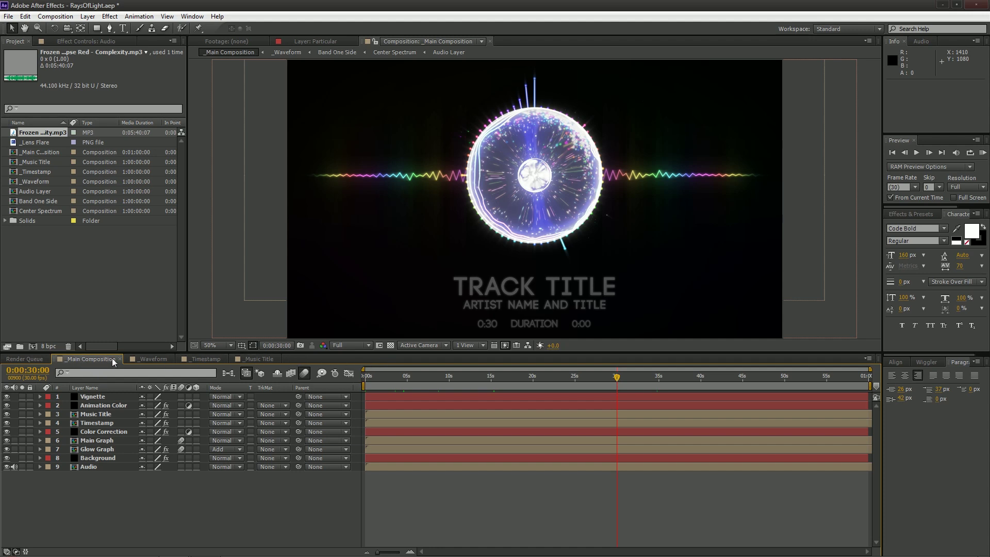
left_click(258, 359)
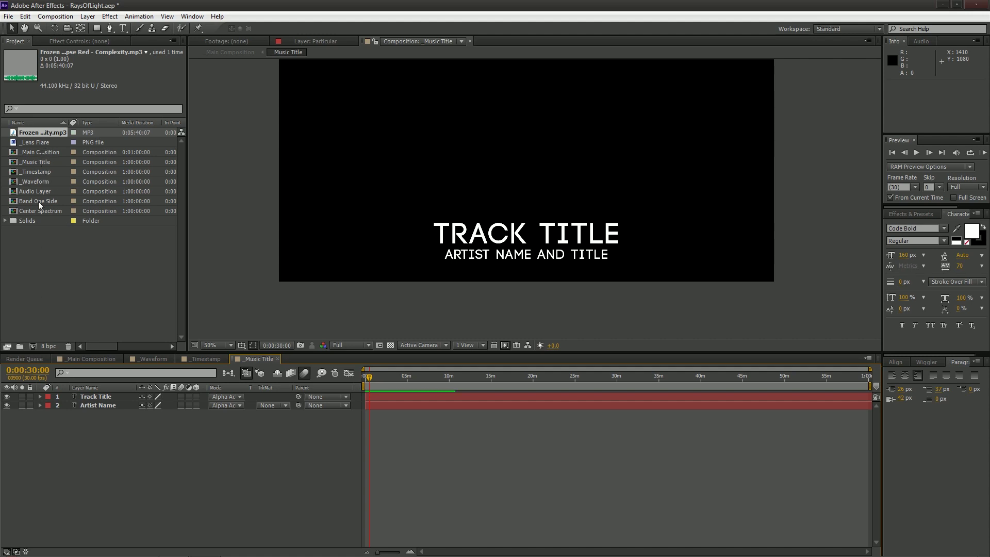
scroll(480, 243, "up", 3)
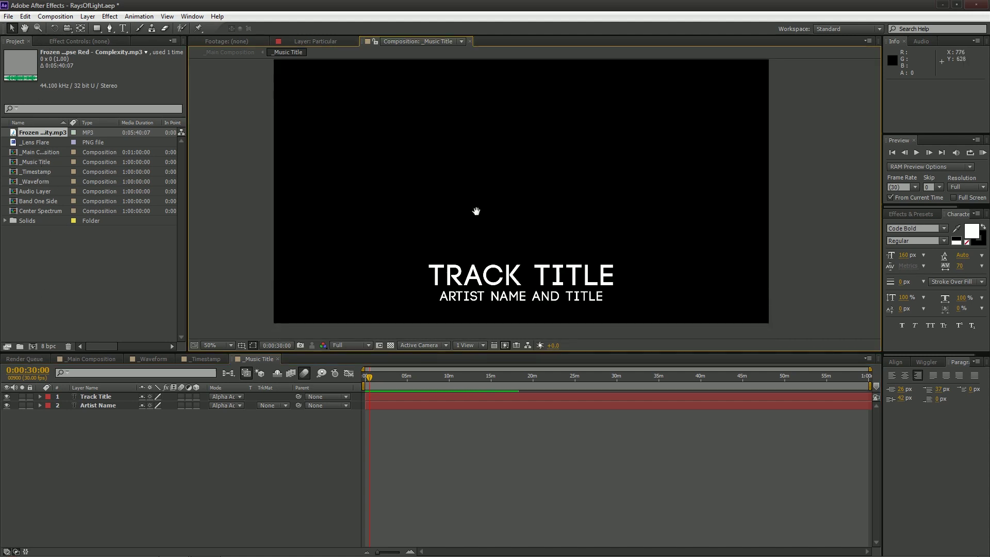
Replace the track title with COMPLEXITY and the artist line with FROZEN SYNAPSE, and check both in the main composition.
left_click(278, 359)
key("ctrl+t")
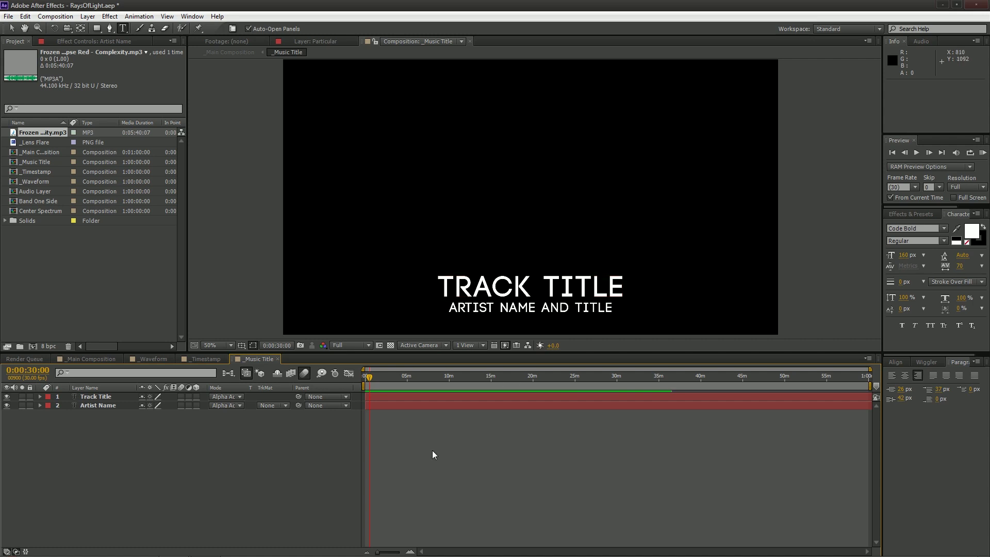
left_click(526, 289)
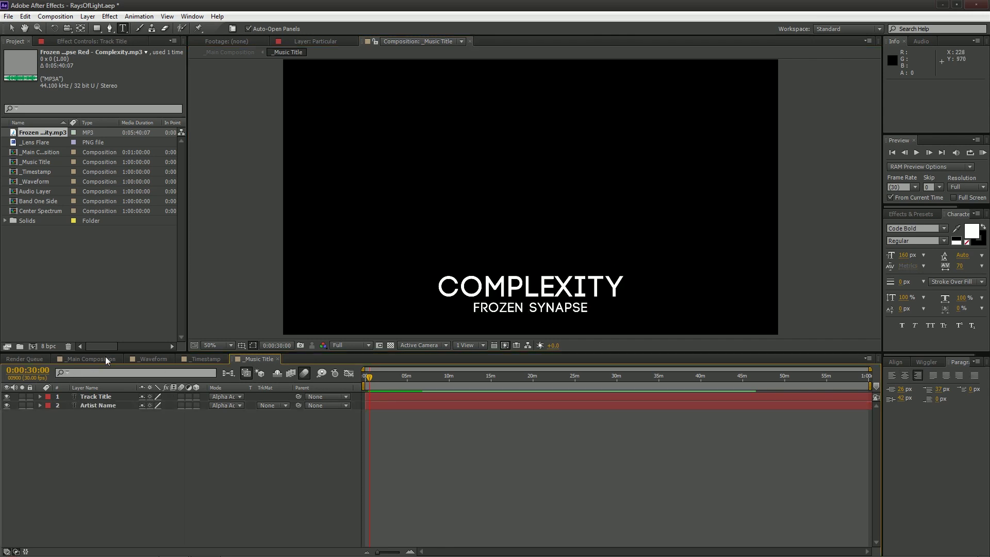
left_click(105, 358)
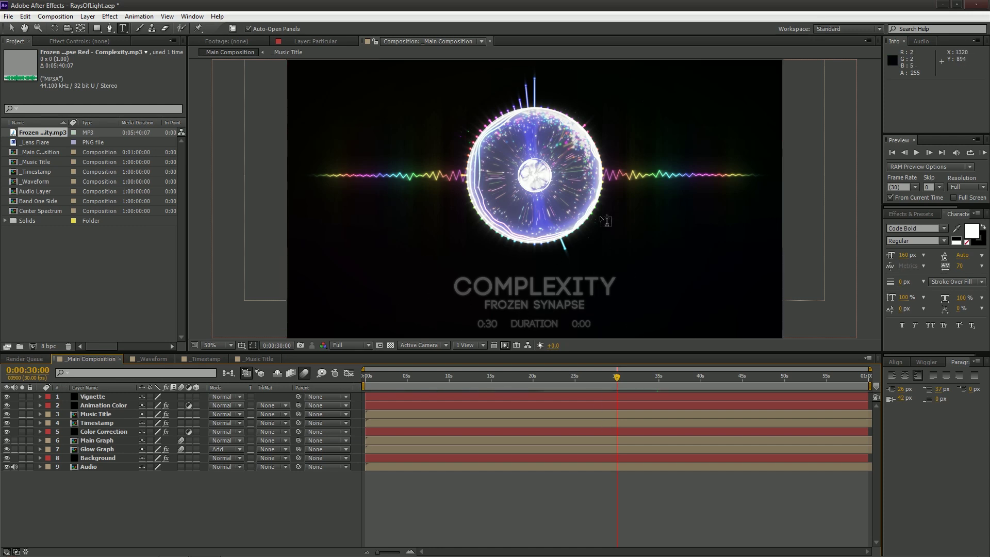
left_click(522, 376)
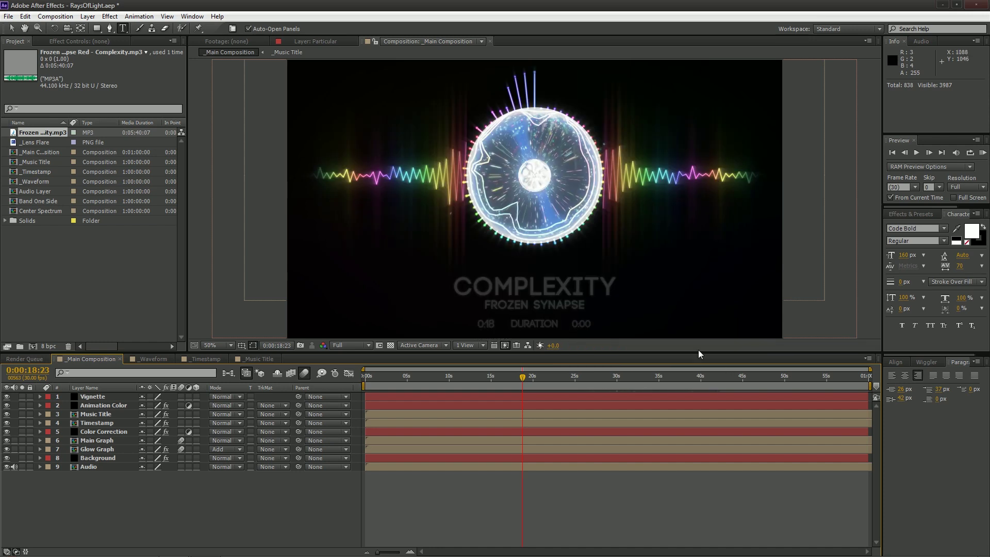
Examine the Timestamp layer's Source Text expression in the _Timestamp composition and check the running time around 0:02:16:14.
left_click(197, 358)
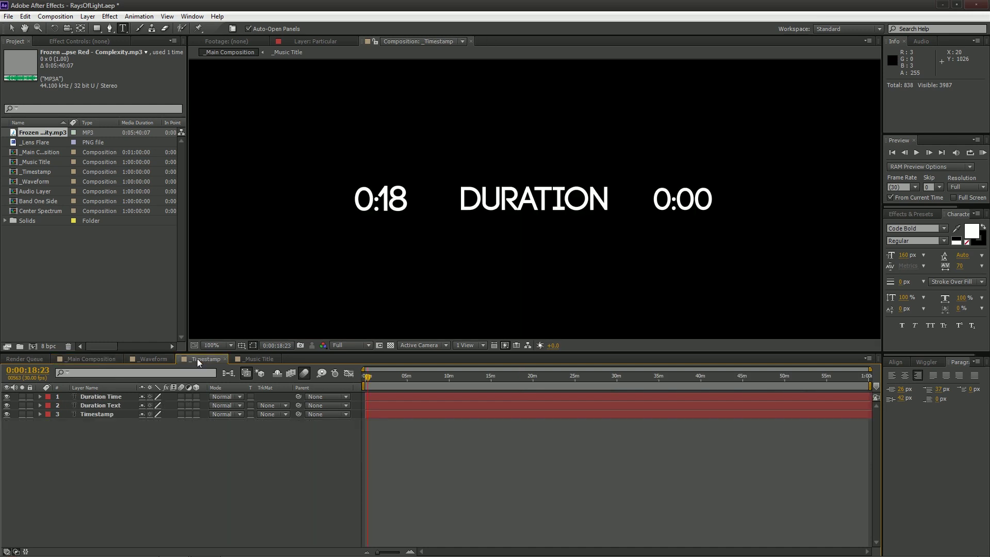
left_click(41, 414)
left_click(49, 423)
left_click(64, 431, "alt")
type("var seconds = Math.floor(time)%60 var minutes = Math.floor((time)/ 60)%60 var displaystring = minutes + \":\" if(seconds < 10){ \tdisplaystring = displaystring + \"0\" + seconds } else{ \tdisplaystring = displaystring + seconds }  displaystring")
left_click(454, 426)
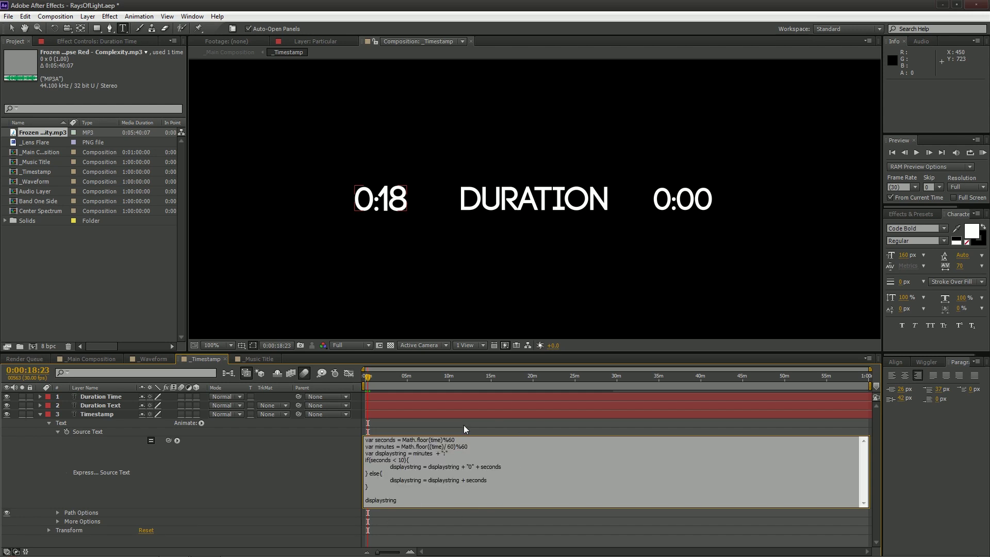
left_click_drag(367, 377, 301, 357)
left_click(384, 377)
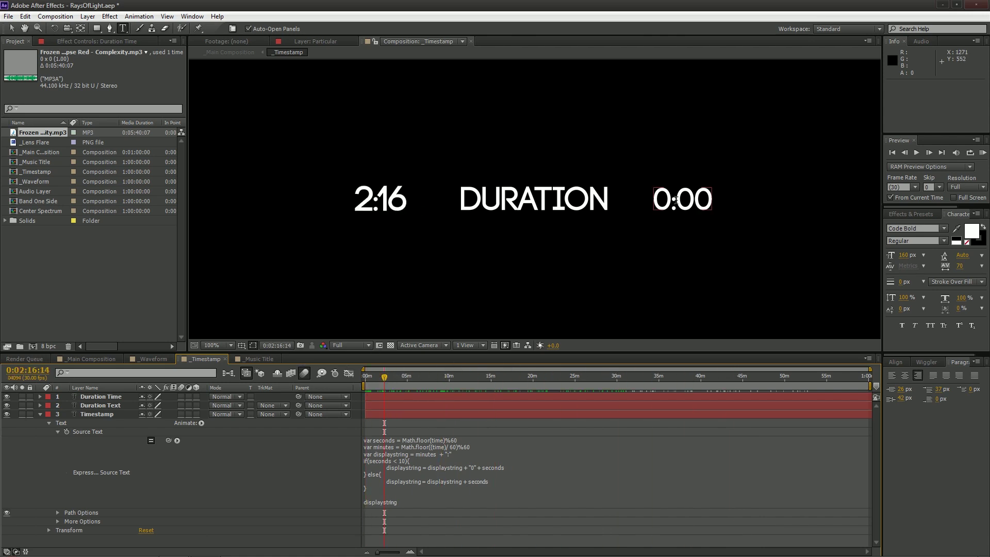
Change the Duration Time text to 5:40 to match the length of the imported MP3 track.
left_click(683, 197)
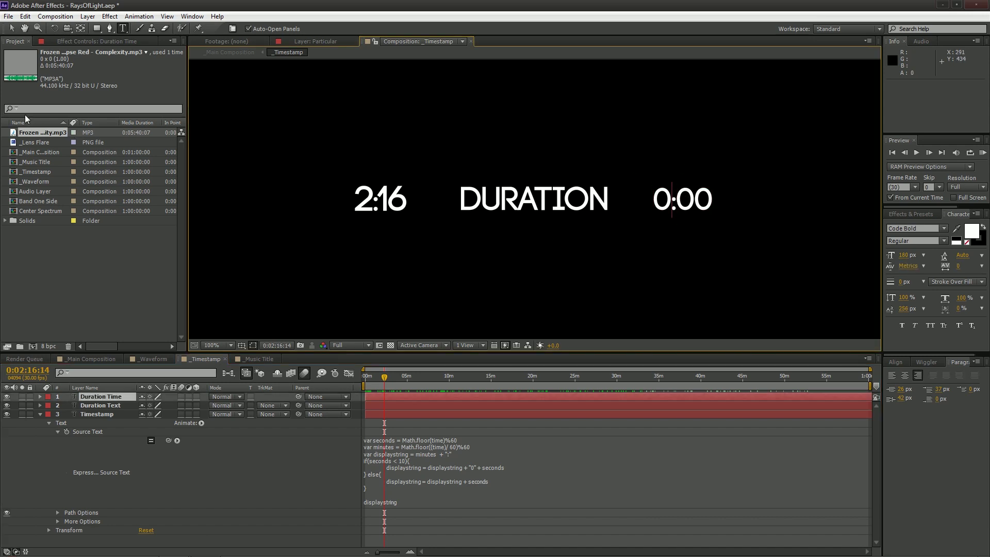
left_click(34, 134)
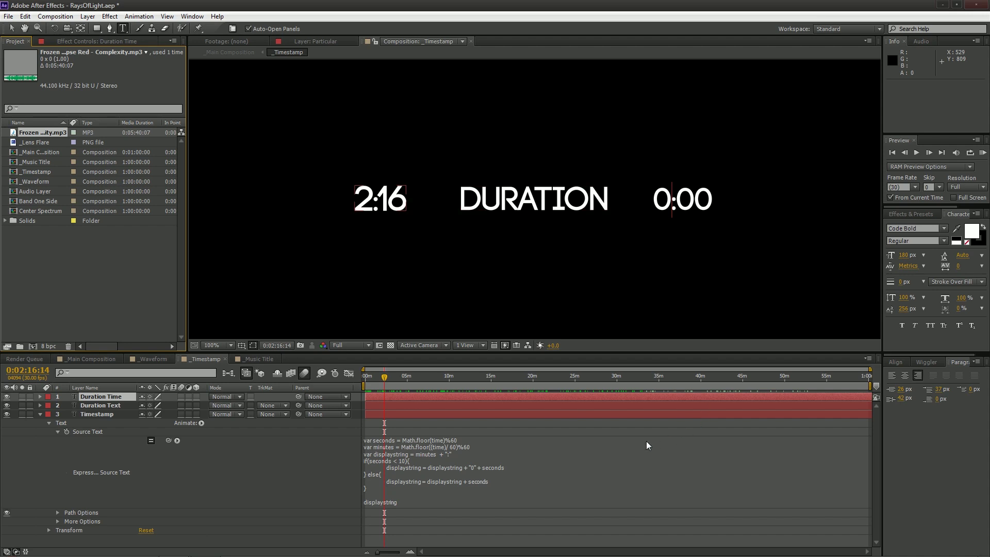
left_click(691, 210)
key("BackSpace")
type("5")
key("BackSpace")
type("40")
left_click(299, 482)
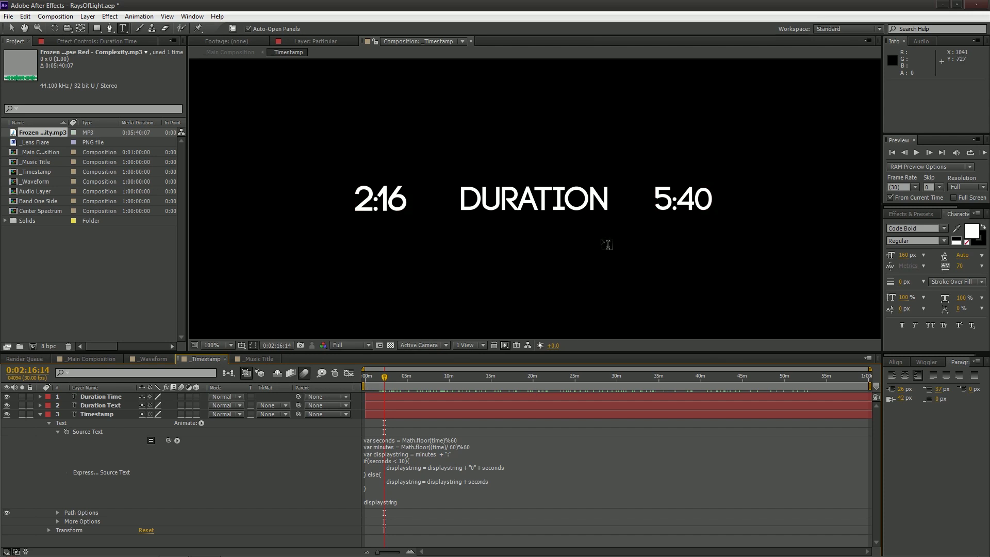
Check the title and duration text in the main composition at 0:00:30:00 and at its last frame.
left_click(92, 360)
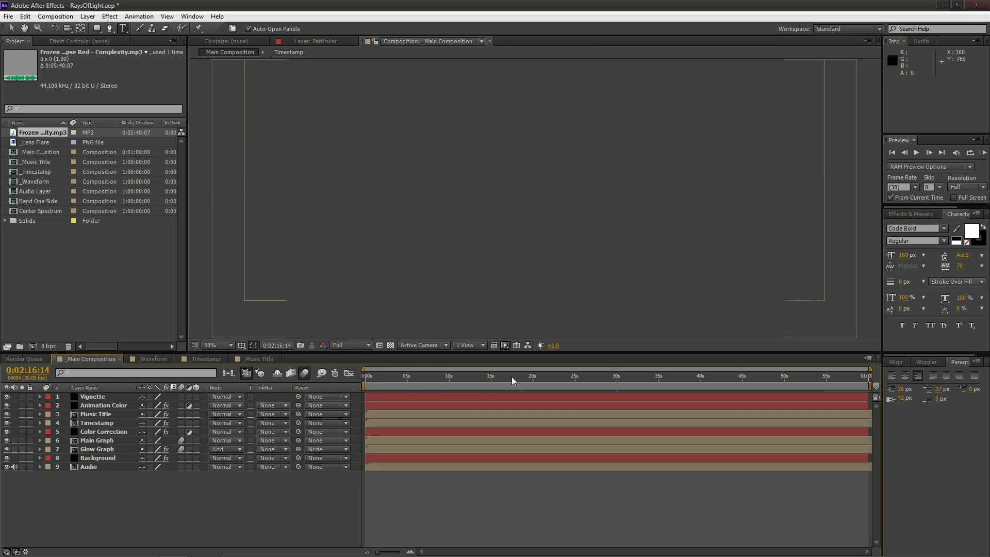
left_click(617, 378)
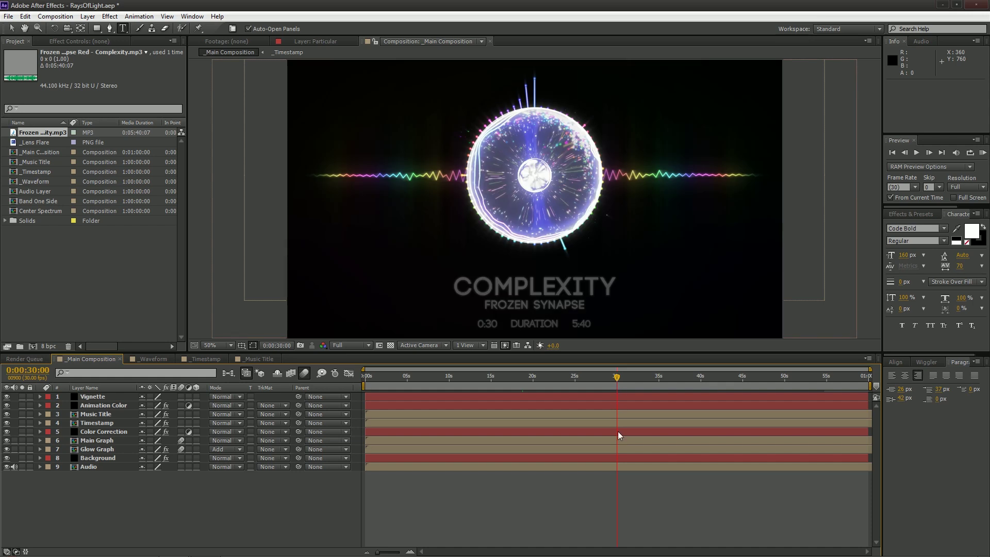
left_click(836, 379)
left_click_drag(433, 378, 877, 376)
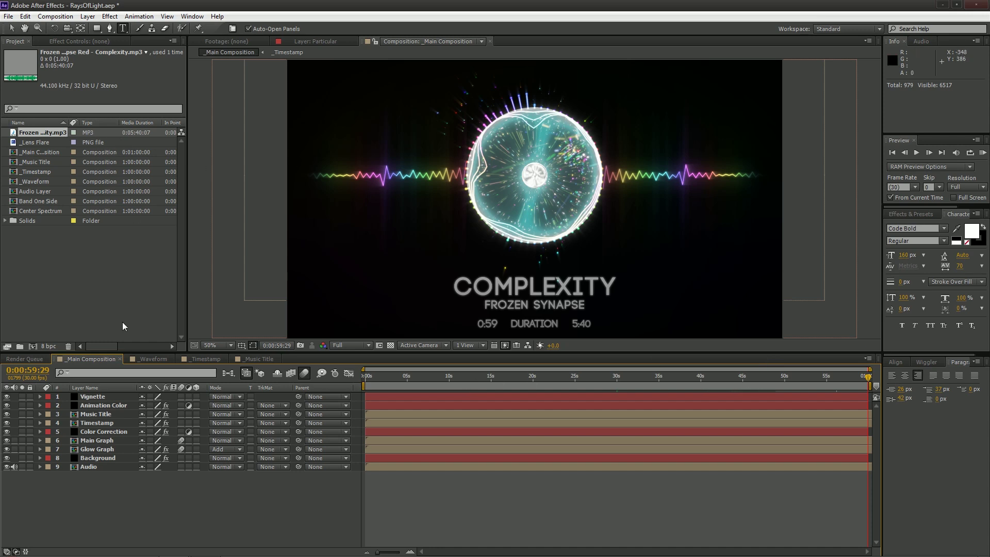
Set the duration of _Main Composition to 0:05:42:00 in its composition settings.
left_click(73, 278)
left_click(34, 154)
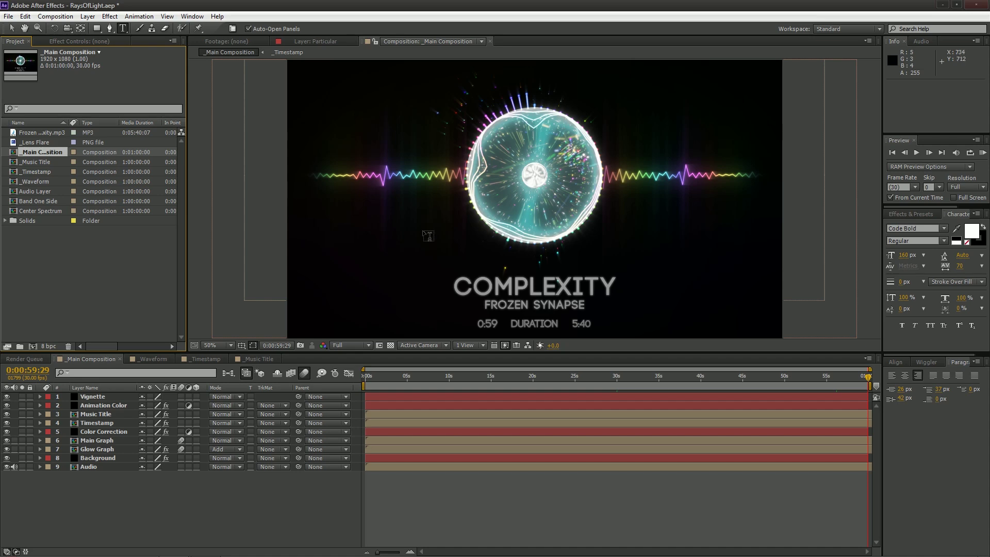
right_click(23, 154)
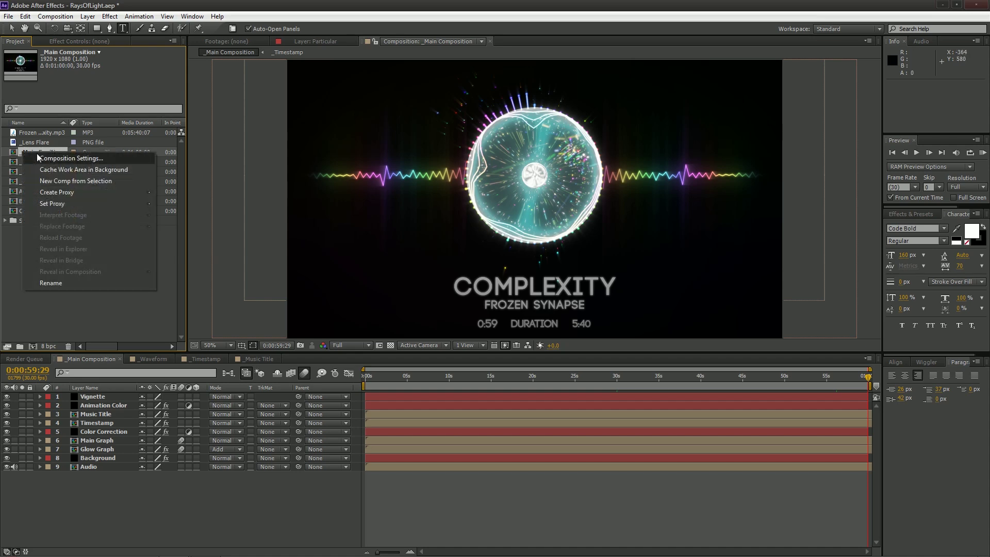
left_click(45, 157)
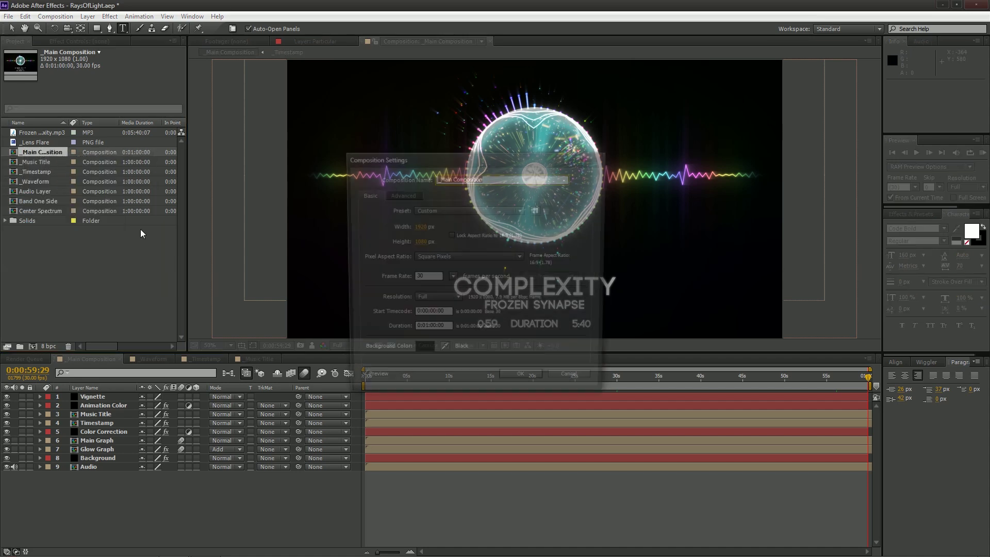
left_click_drag(448, 160, 526, 88)
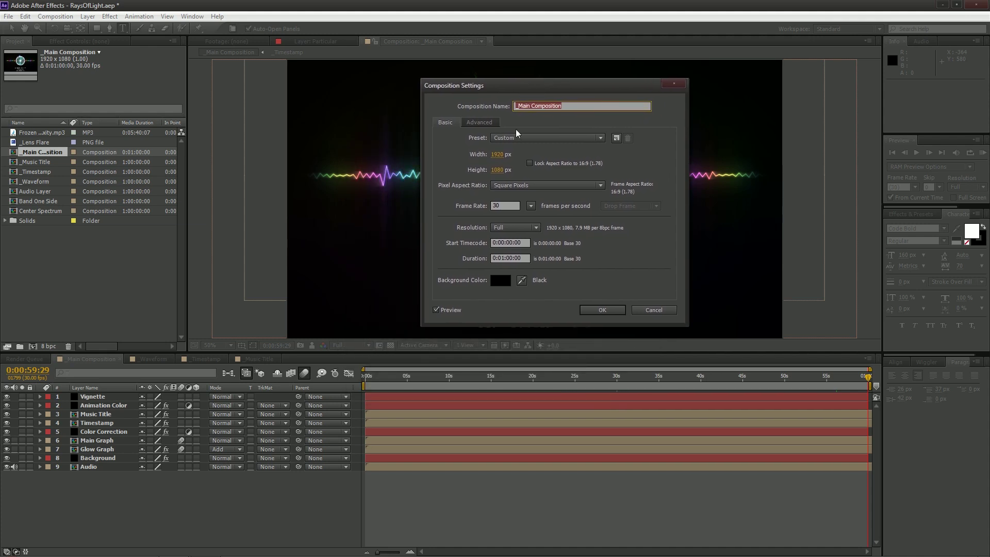
left_click(504, 259)
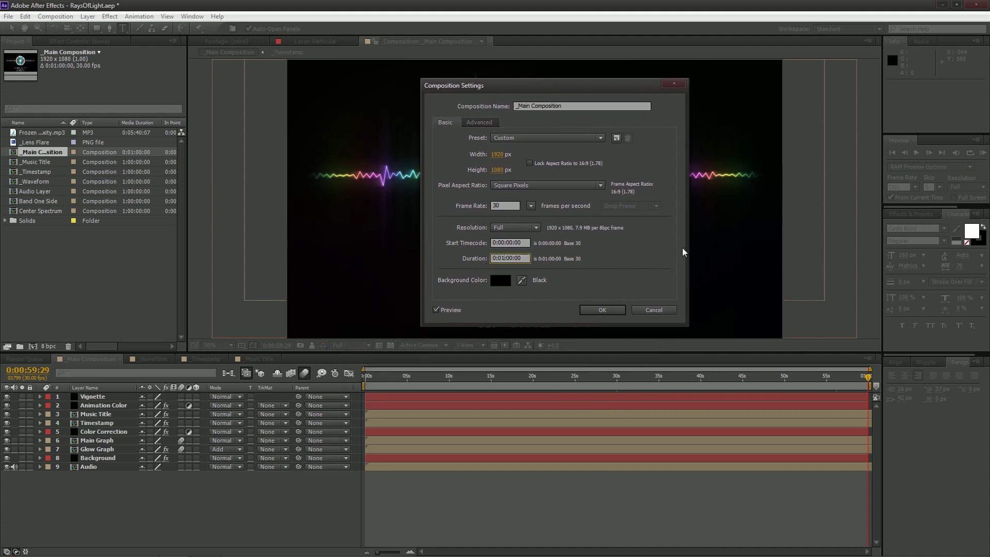
double_click(510, 258)
type("40")
left_click(602, 310)
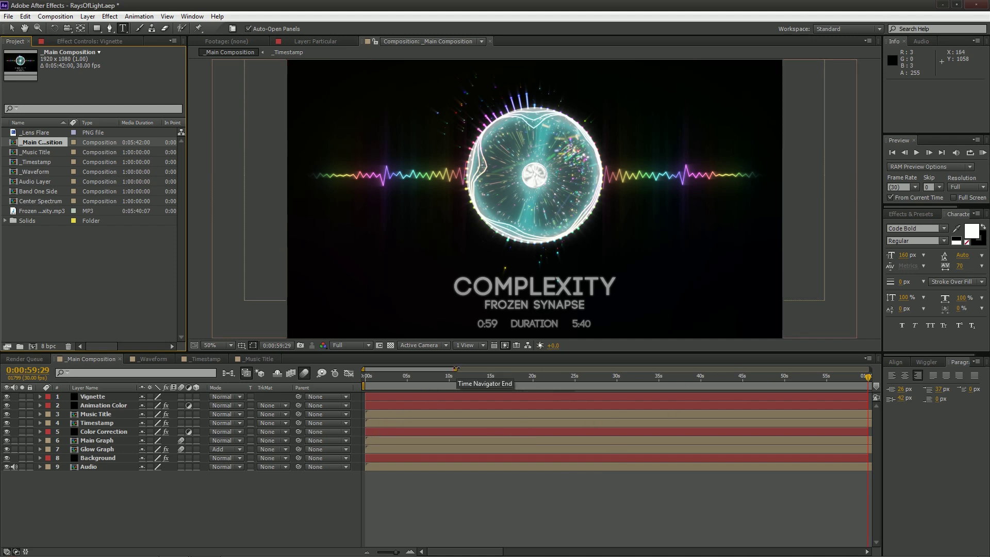
Show the full length of the main composition's timeline and check the picture where the shorter layers run out.
left_click_drag(456, 370, 870, 369)
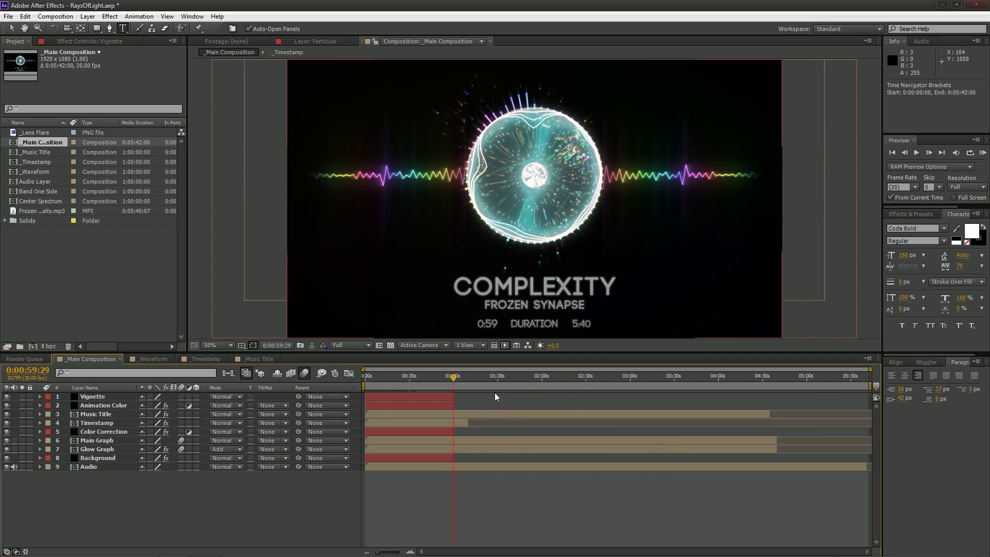
left_click(460, 376)
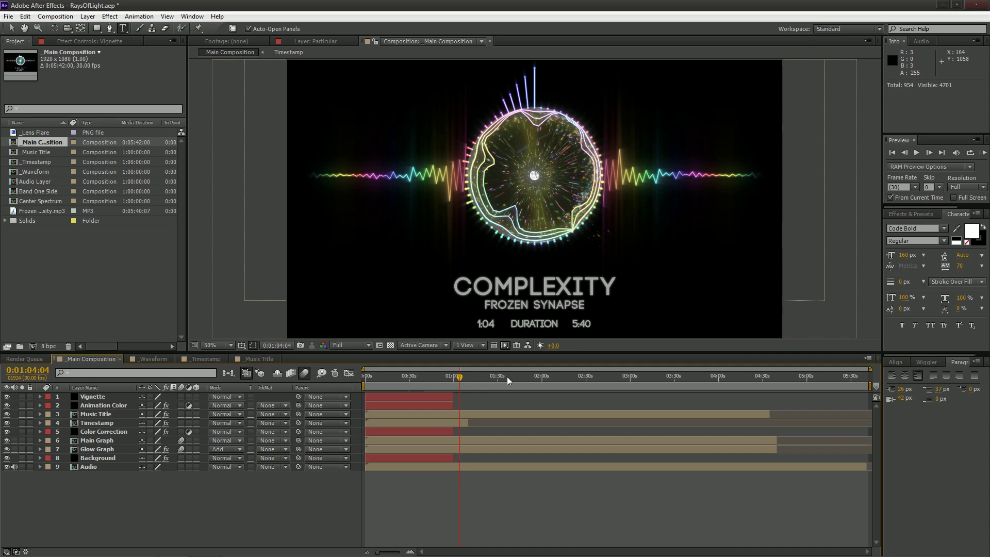
left_click(420, 377)
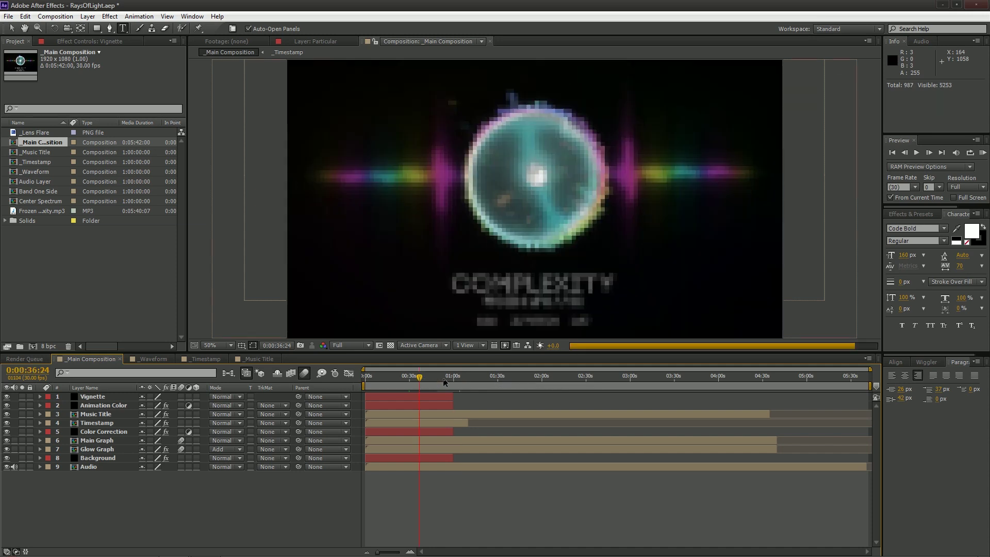
left_click(836, 376)
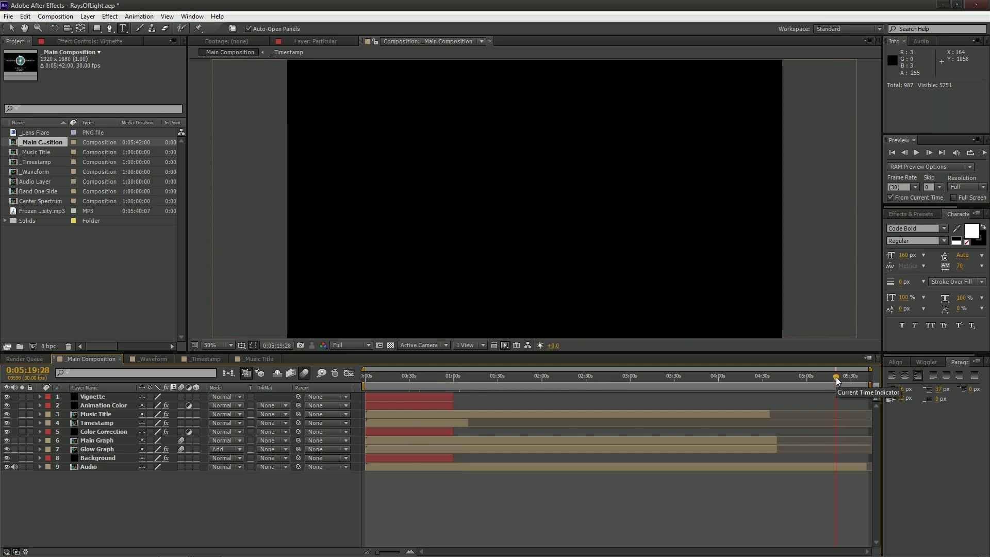
left_click(819, 378)
left_click_drag(813, 381, 757, 381)
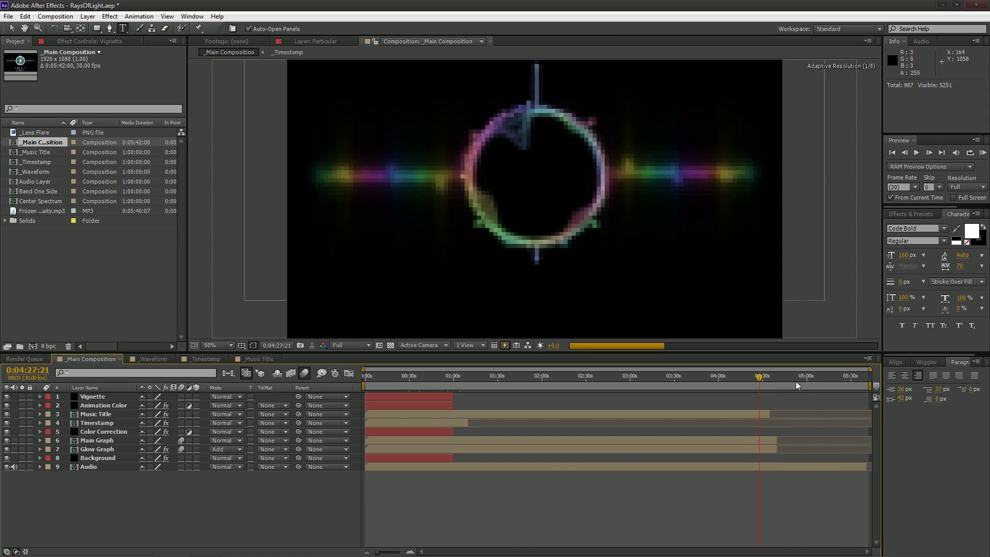
Extend all nine layers of the main composition to its end and check the picture near 0:05:19:17.
left_click(111, 395)
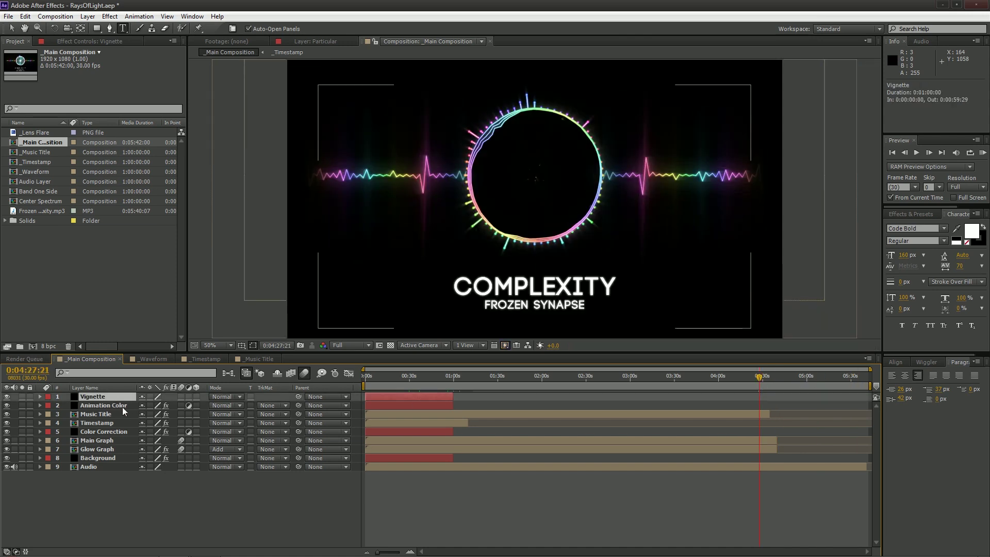
left_click(94, 470, "shift")
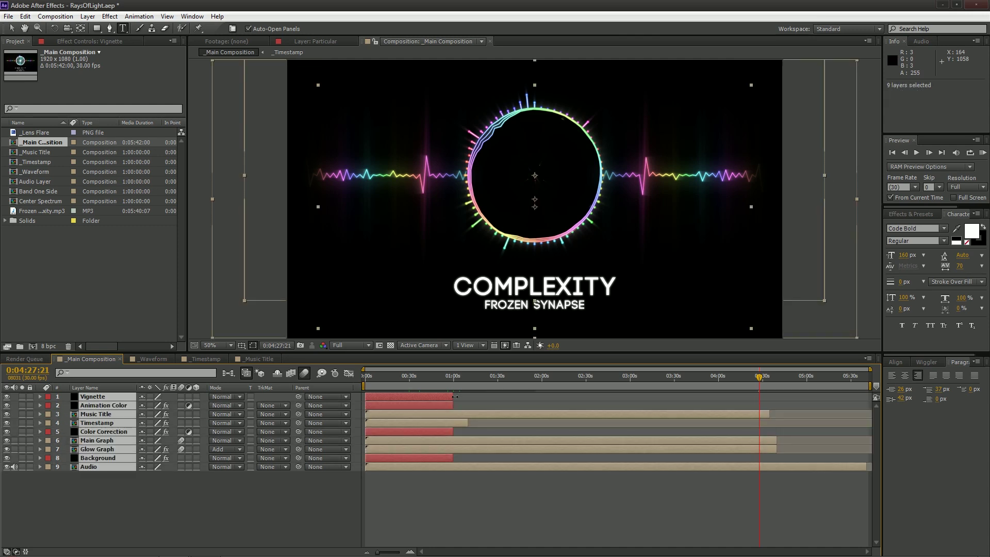
left_click_drag(452, 399, 872, 398)
left_click(697, 513)
left_click(708, 382)
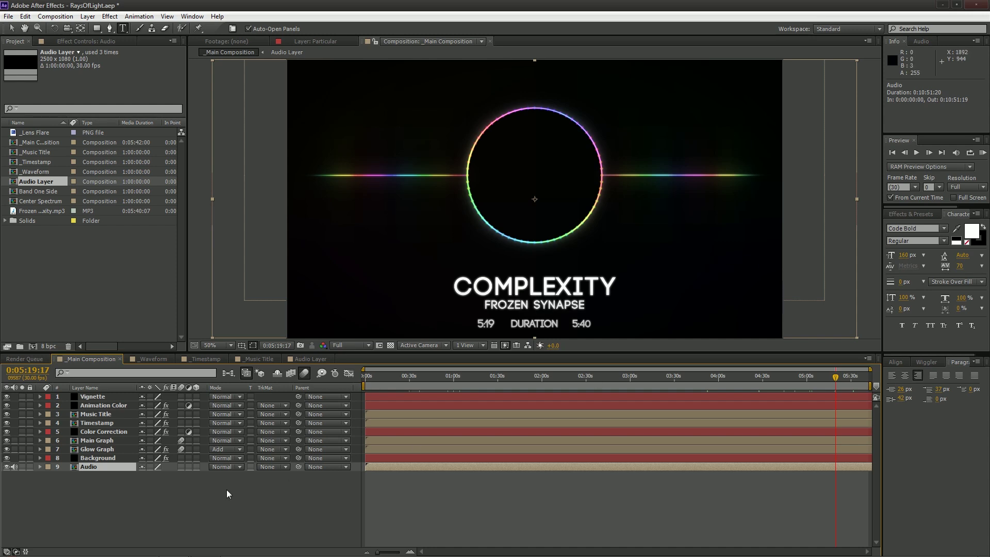
Open the Audio Layer composition and examine where the MP3 track ends on its timeline.
left_click(104, 482)
left_click(95, 464)
left_click(81, 289)
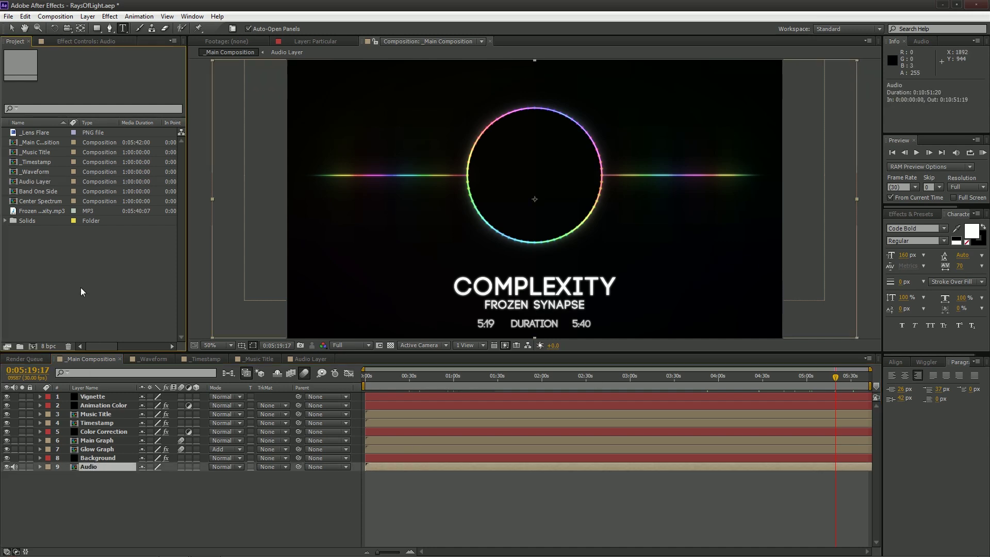
left_click(23, 182)
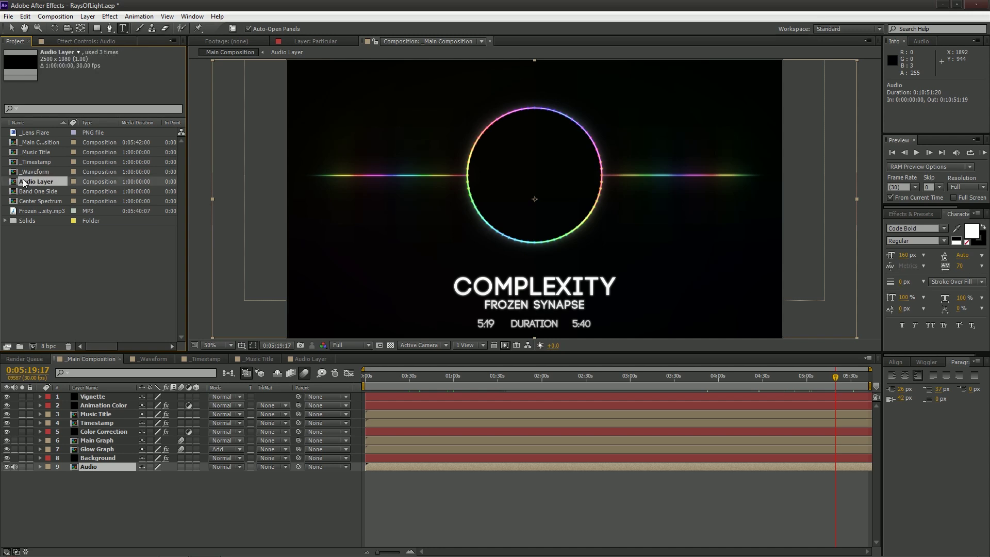
double_click(22, 178)
mouse_move(407, 379)
left_mouse_down()
mouse_move(881, 383)
mouse_move(358, 386)
mouse_move(416, 390)
mouse_move(342, 394)
mouse_move(402, 405)
mouse_move(381, 376)
mouse_move(407, 379)
left_mouse_up()
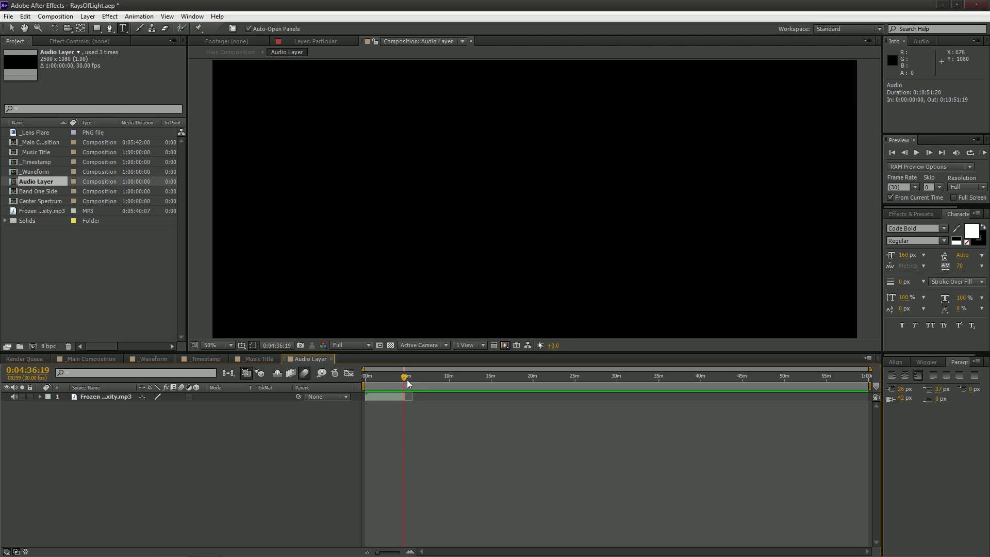
left_click(407, 396)
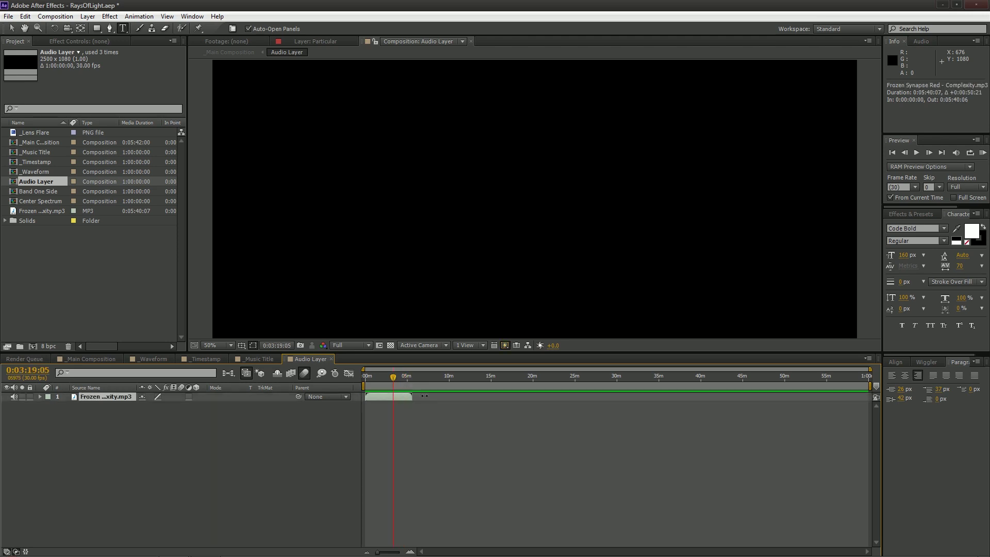
left_click(485, 443)
left_click_drag(397, 375, 410, 376)
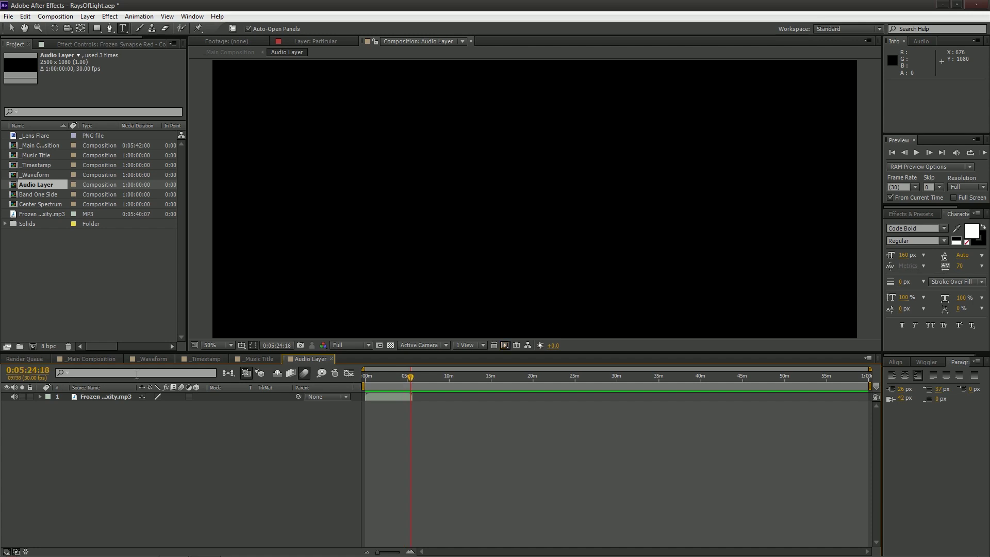
Preview the main composition near 0:05:07:20 and at 0:01:11:04, and open the _Waveform composition.
left_click(80, 359)
left_click_drag(850, 381, 818, 381)
left_click(728, 518)
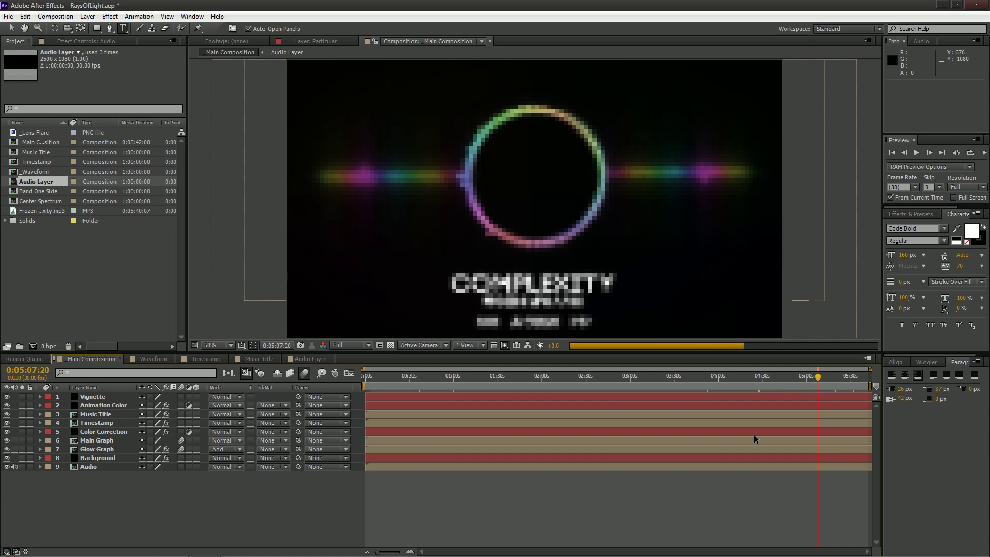
left_click(469, 378)
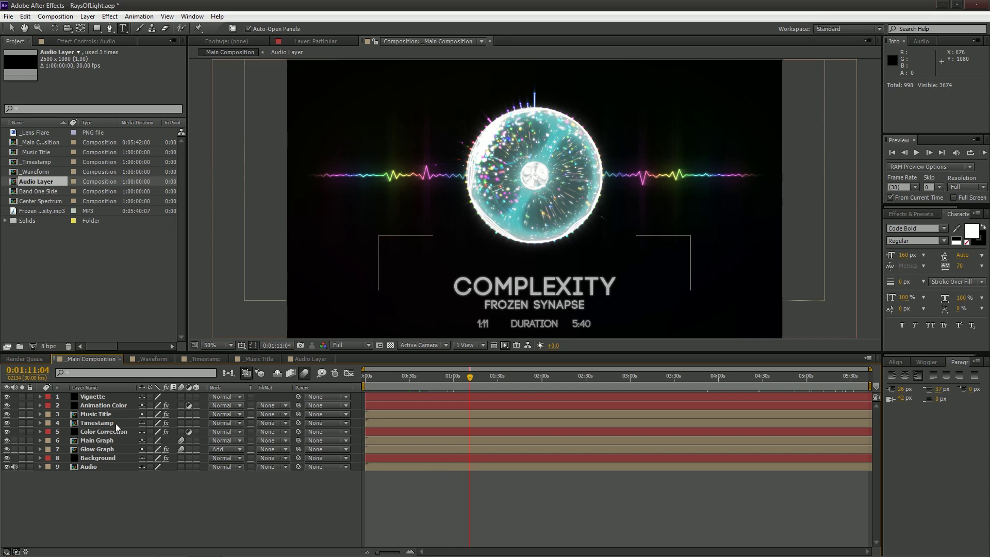
left_click(155, 360)
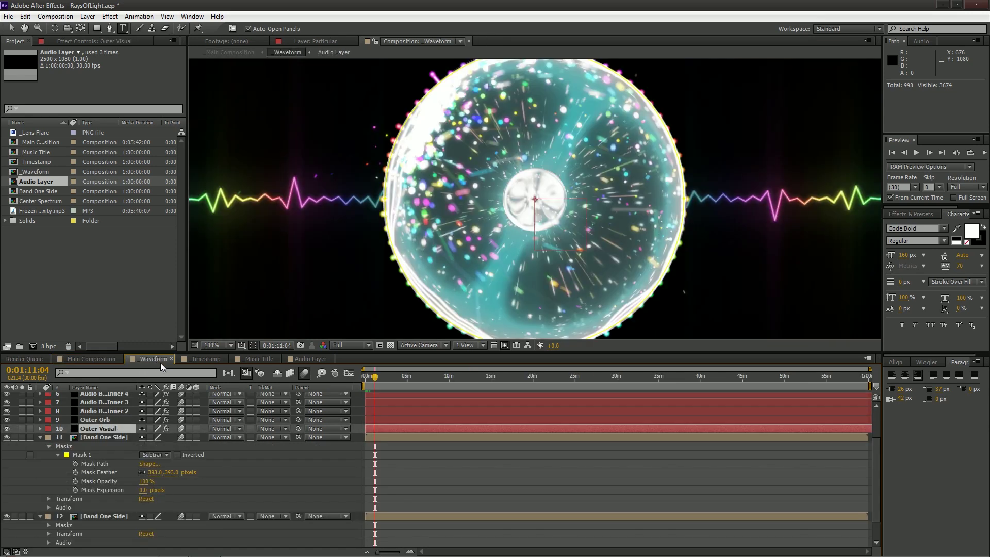
Collapse the expanded lower layers of the _Waveform composition and expand the Amplitude layer to show its channel effects.
left_click(41, 438)
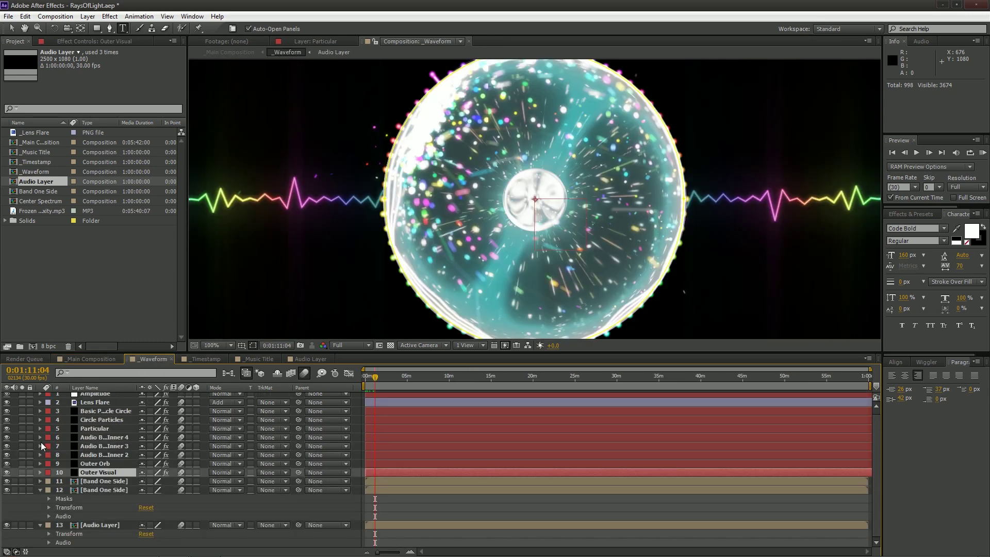
left_click(40, 490)
key("comma")
key("comma")
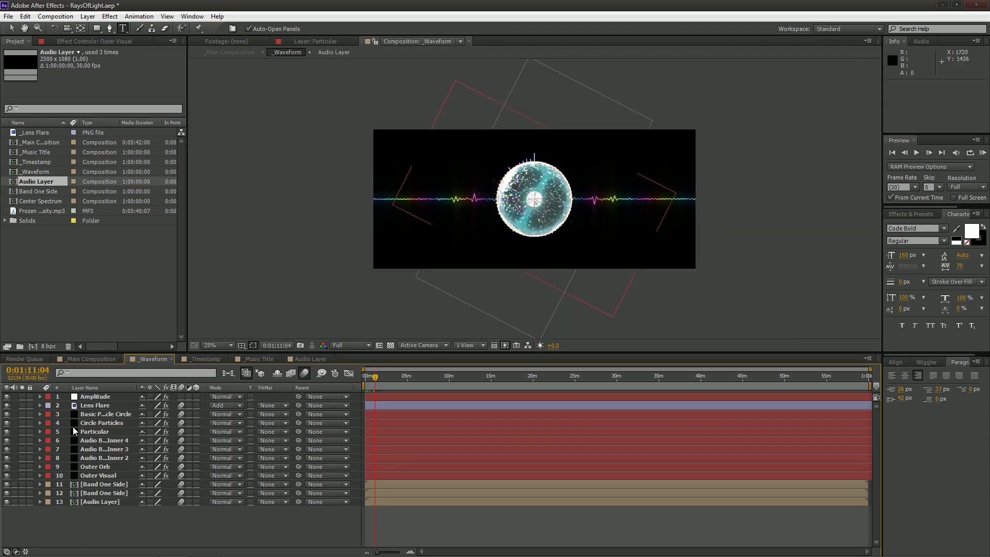
left_click(91, 397)
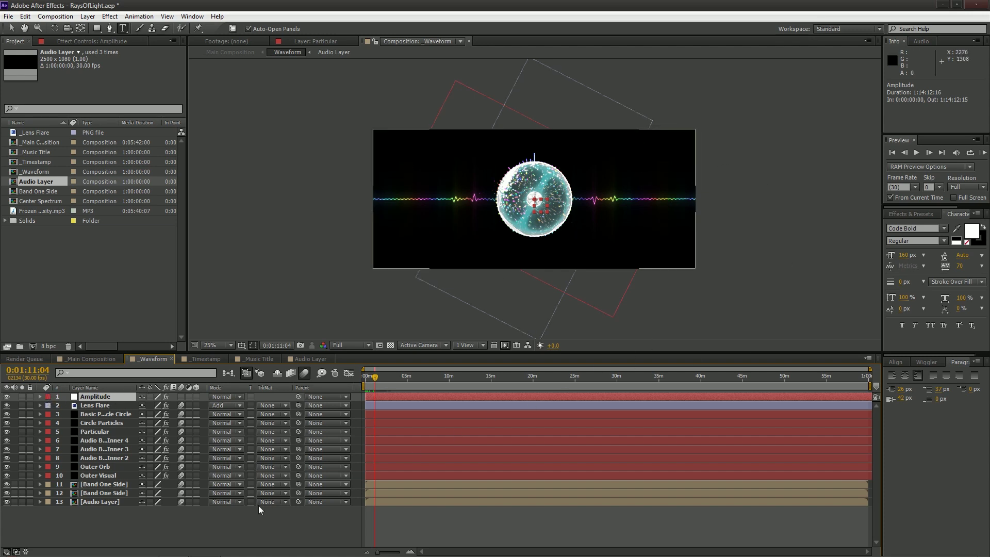
left_click(41, 396)
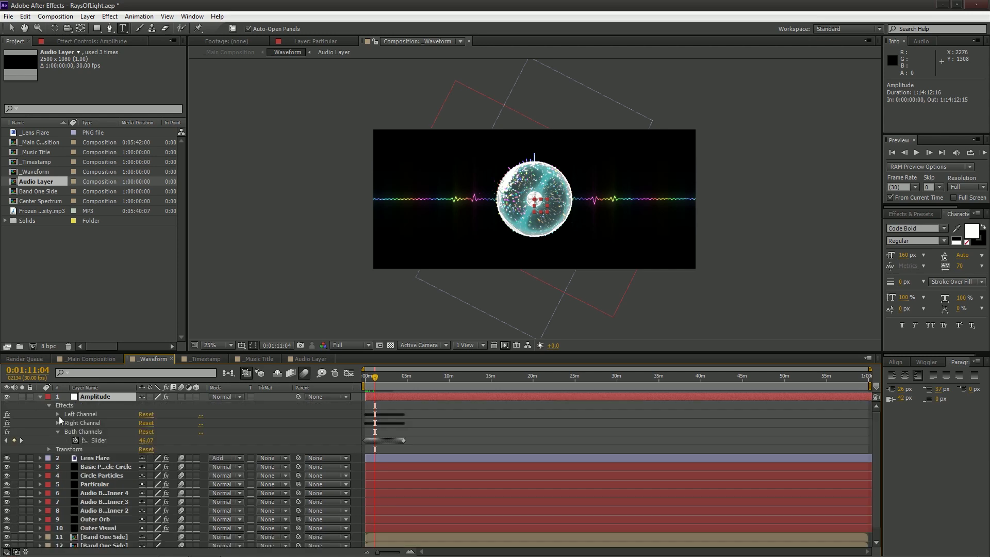
Fit the _Waveform picture at 50% magnification and preview the frame at 0:03:00:22.
key("period")
key("period")
key("period")
key("period")
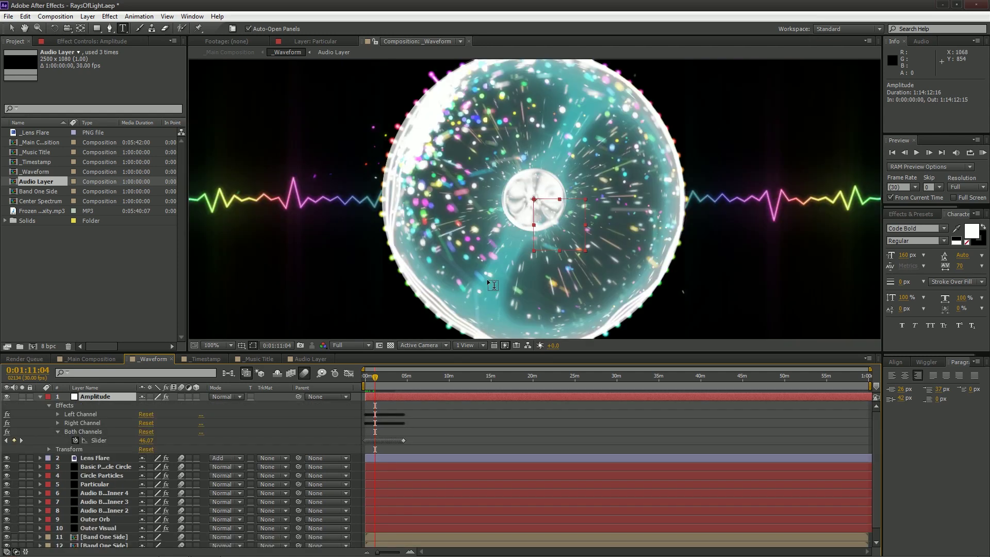
key("comma")
key("comma")
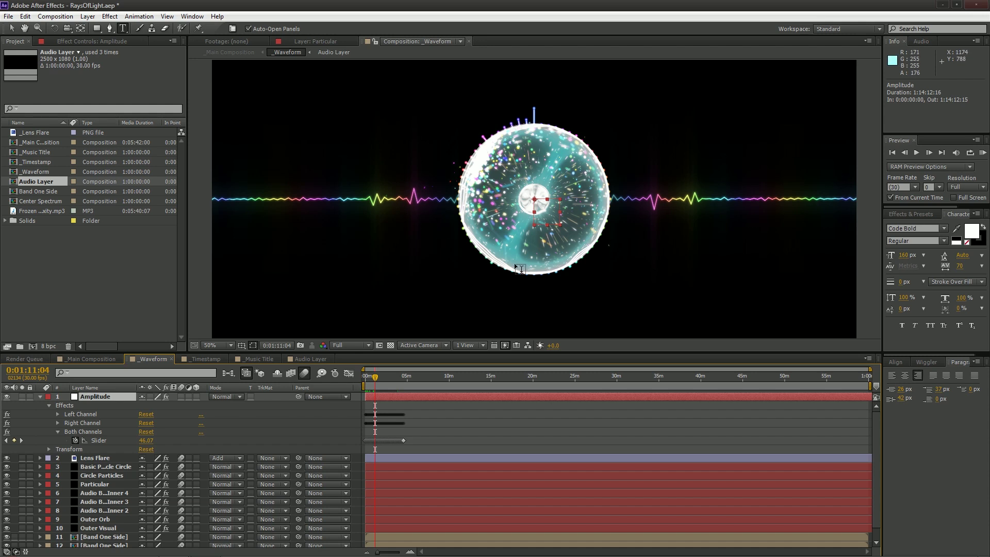
left_click(391, 376)
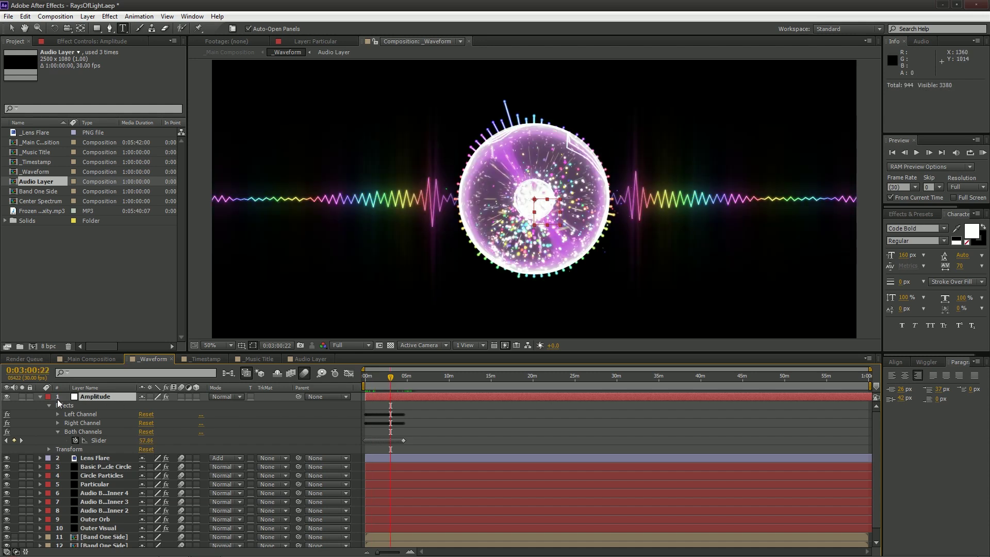
Look over the Audio Layer and Amplitude layers, and play a moment of the _Waveform composition from its start.
scroll(89, 422, "down", 1)
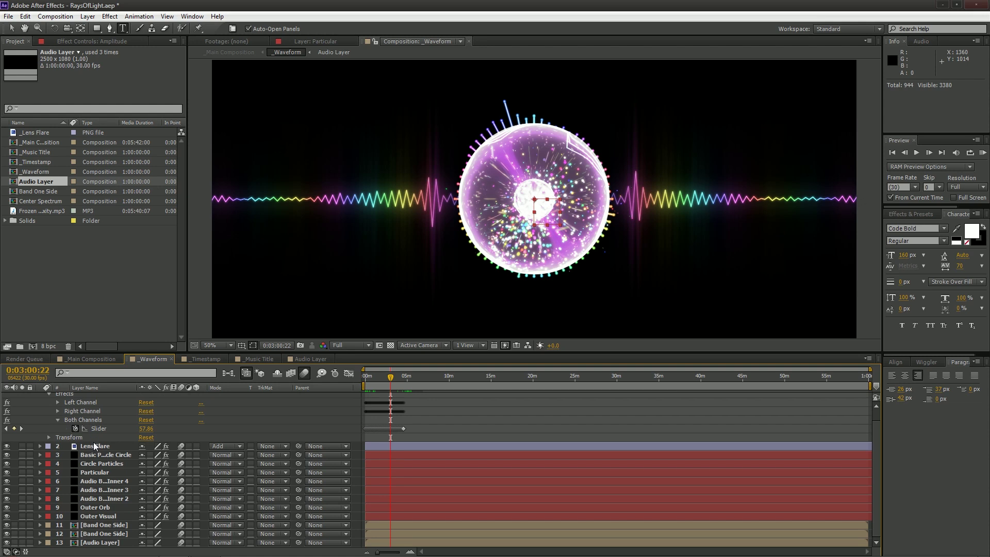
left_click(99, 543)
scroll(136, 409, "up", 1)
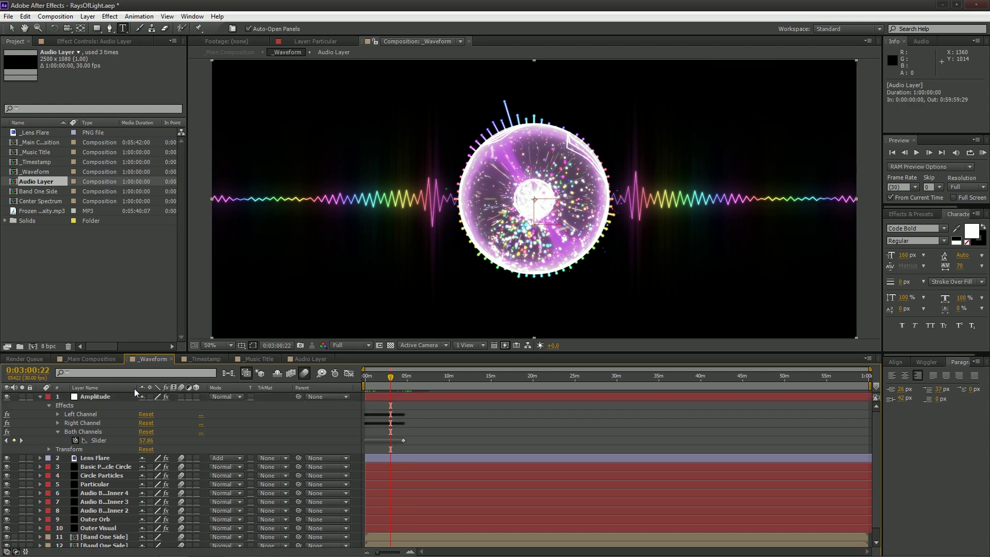
scroll(159, 442, "down", 1)
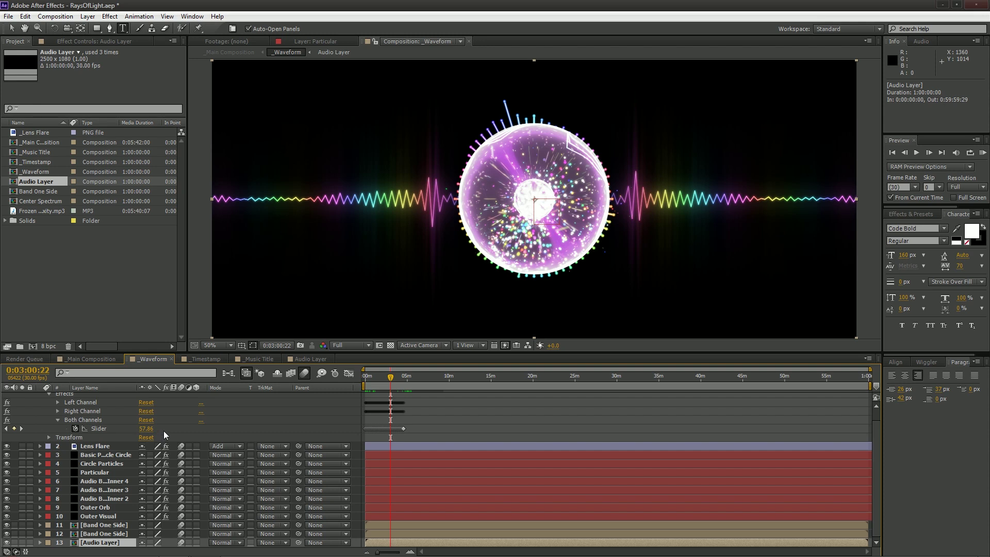
scroll(163, 431, "up", 1)
key("Home")
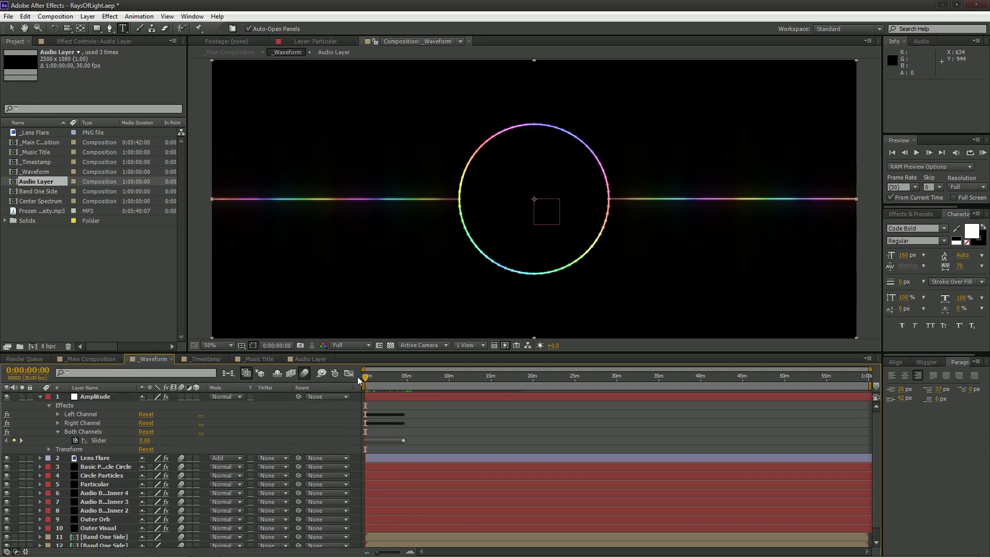
left_click(89, 419)
key("space")
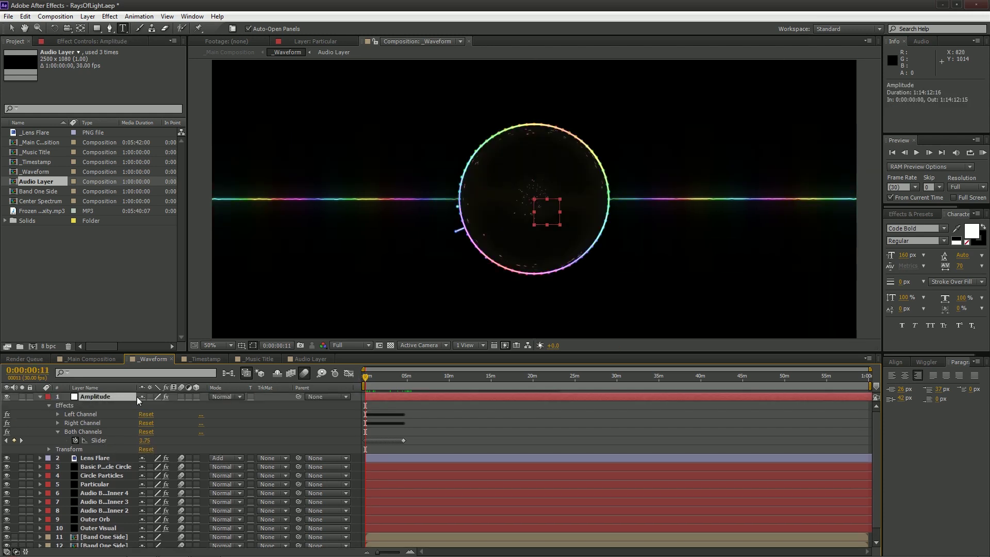
Convert the Audio Layer's sound to keyframes in the _Waveform composition.
scroll(124, 434, "down", 1)
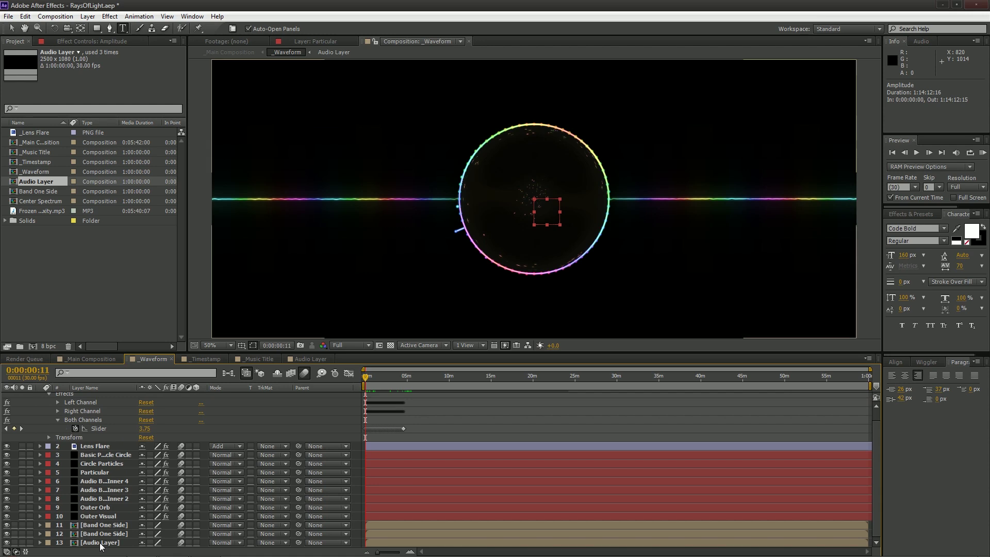
left_click(109, 543)
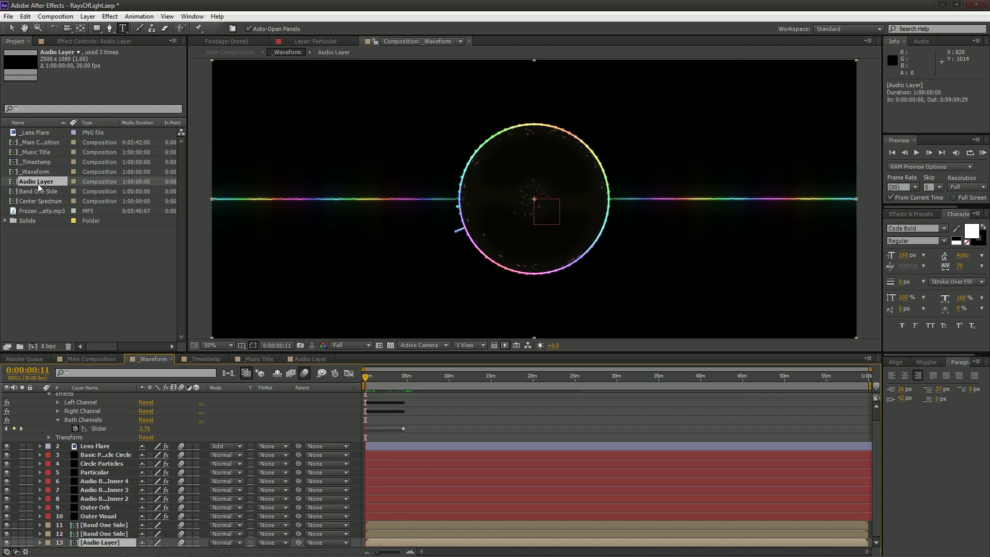
right_click(103, 543)
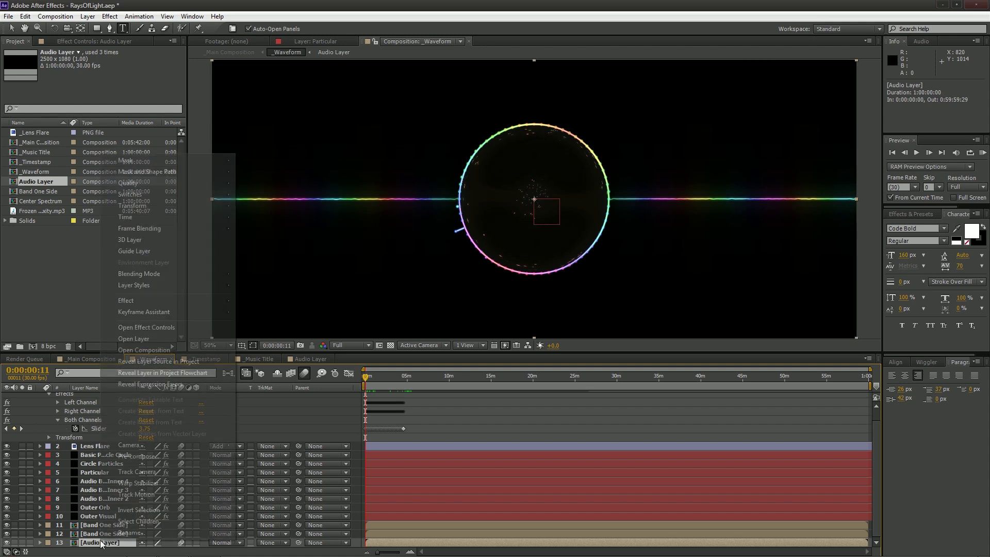
mouse_move(156, 315)
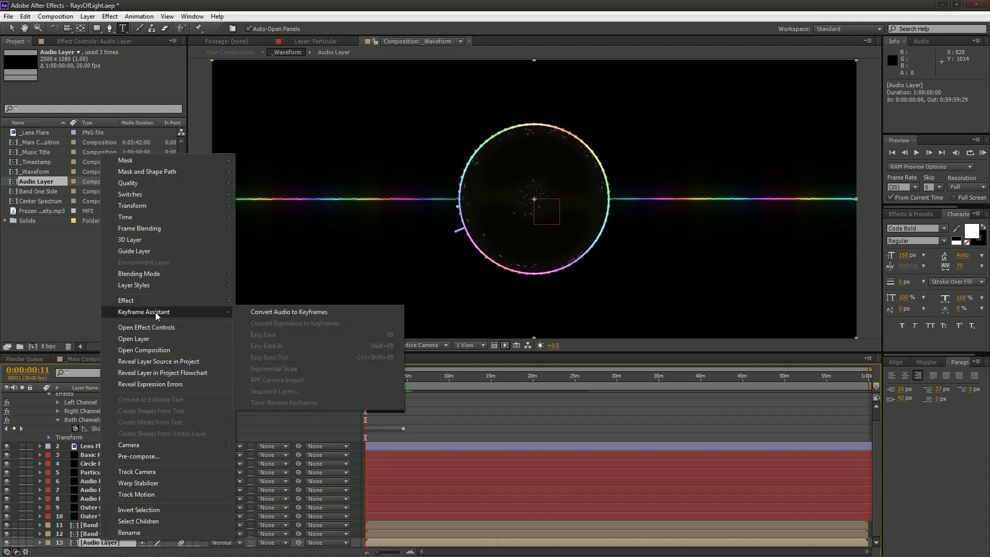
left_click(263, 313)
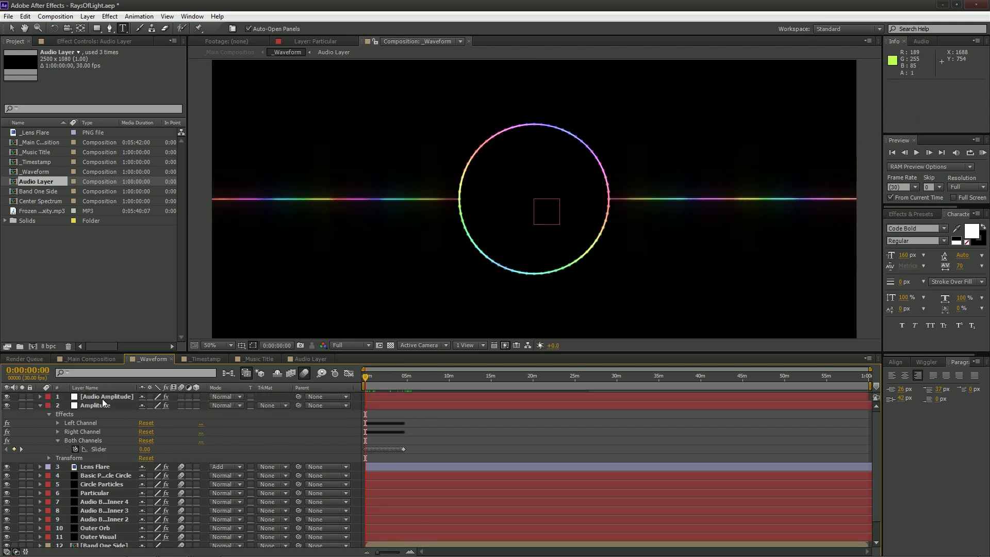
Expand the newly generated Audio Amplitude layer and cut all of its effects.
left_click(102, 398)
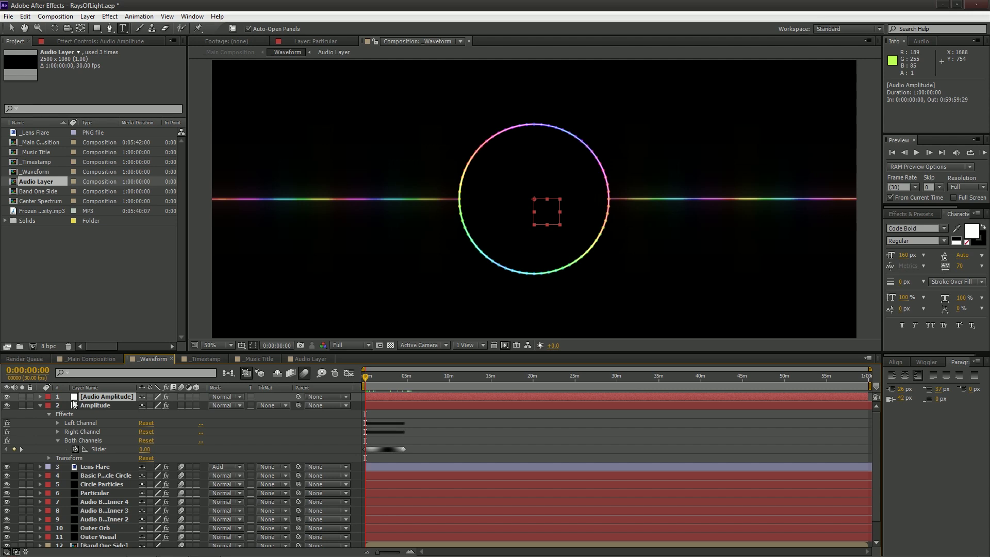
left_click(39, 397)
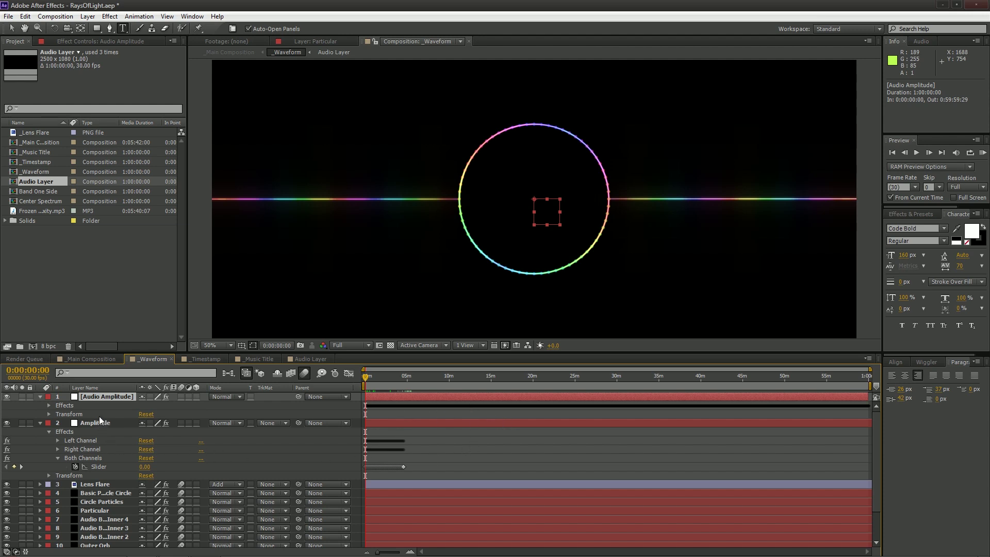
left_click(73, 406)
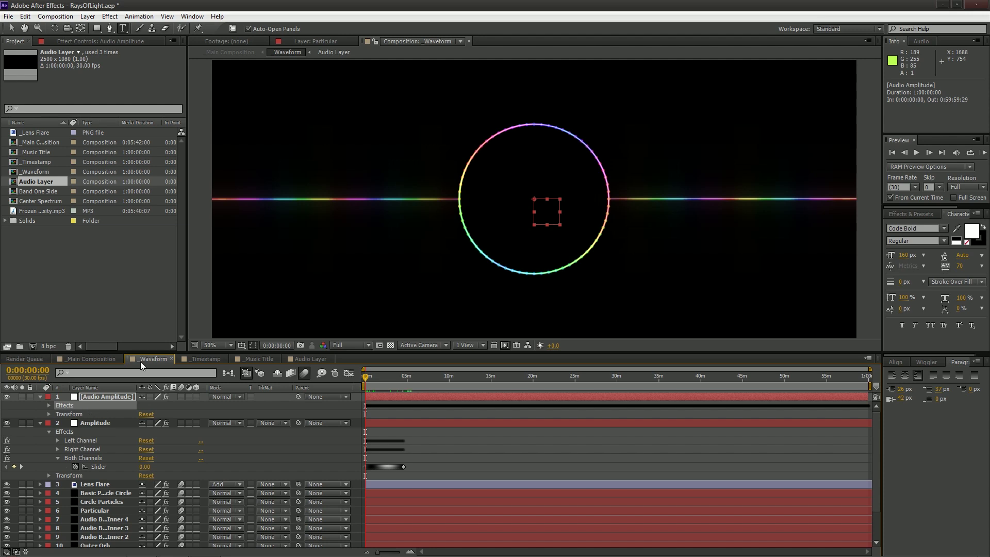
left_click(25, 16)
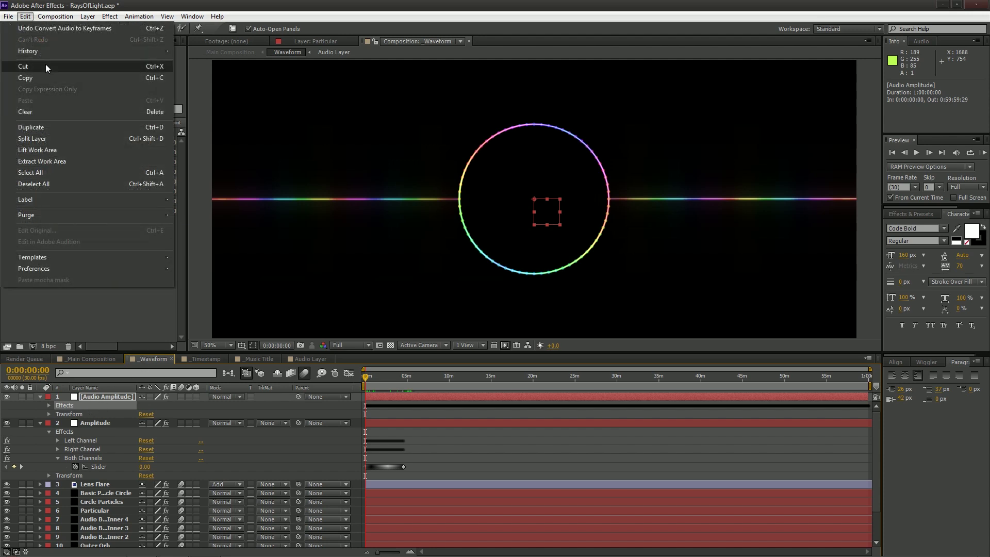
left_click(45, 66)
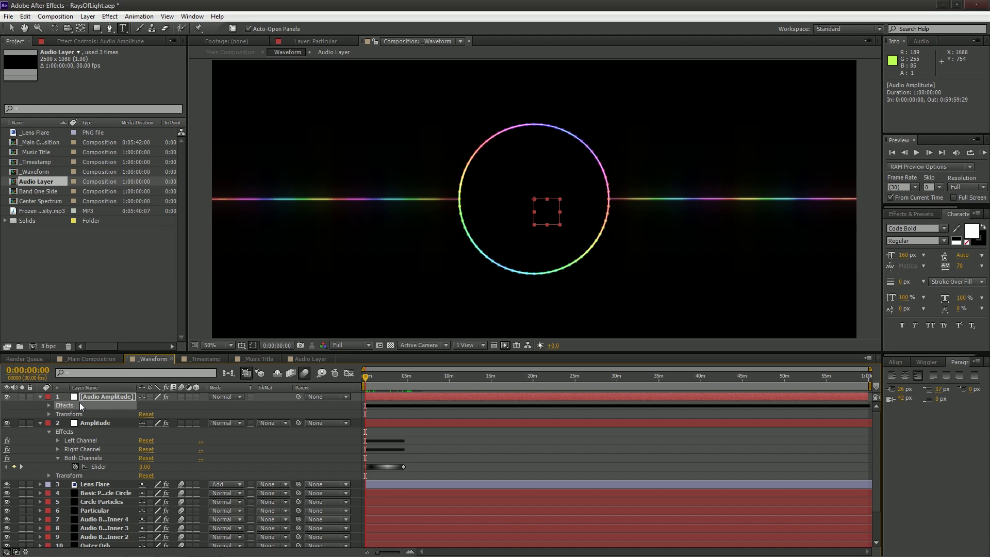
key("Delete")
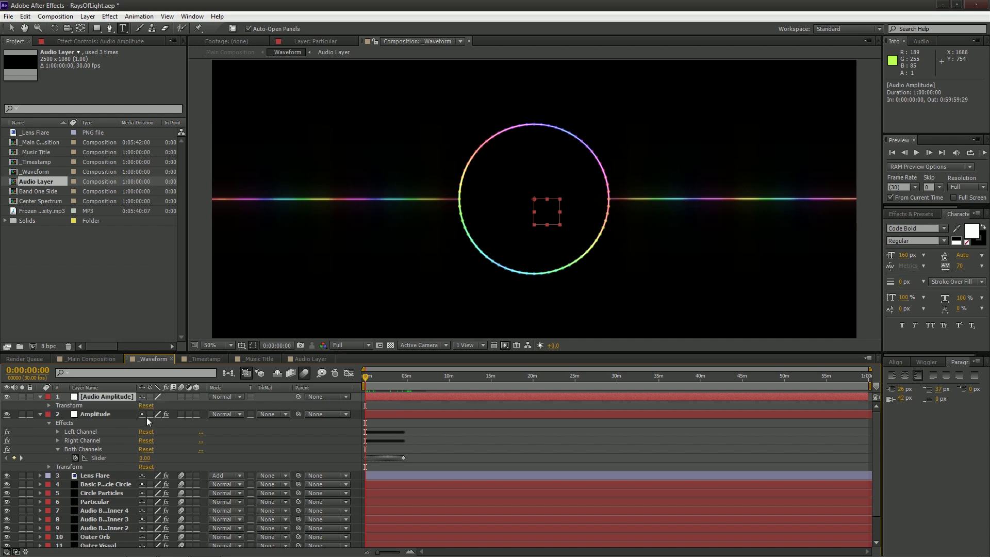
Delete the emptied Audio Amplitude layer and select the original Amplitude layer.
left_click(88, 412)
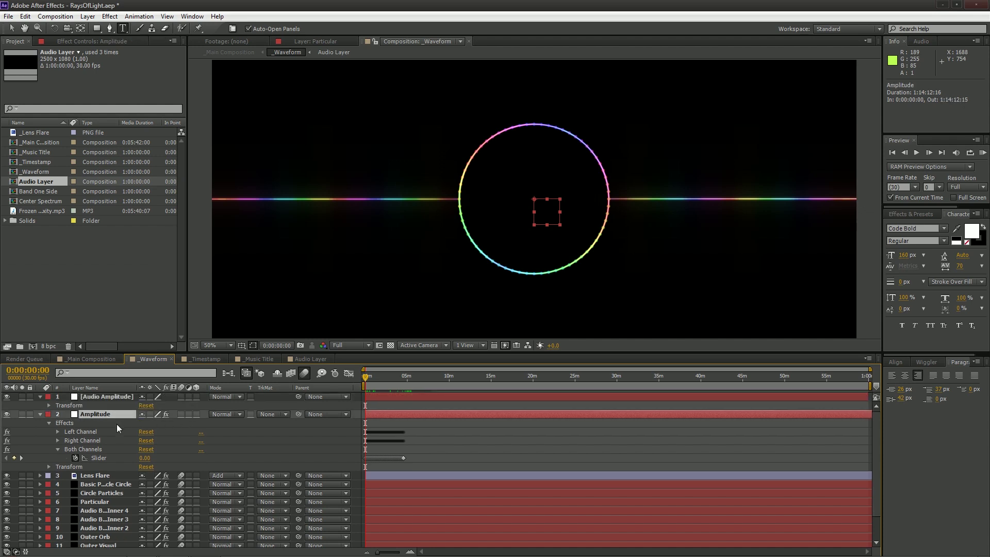
left_click(91, 397)
key("Delete")
left_click(95, 397)
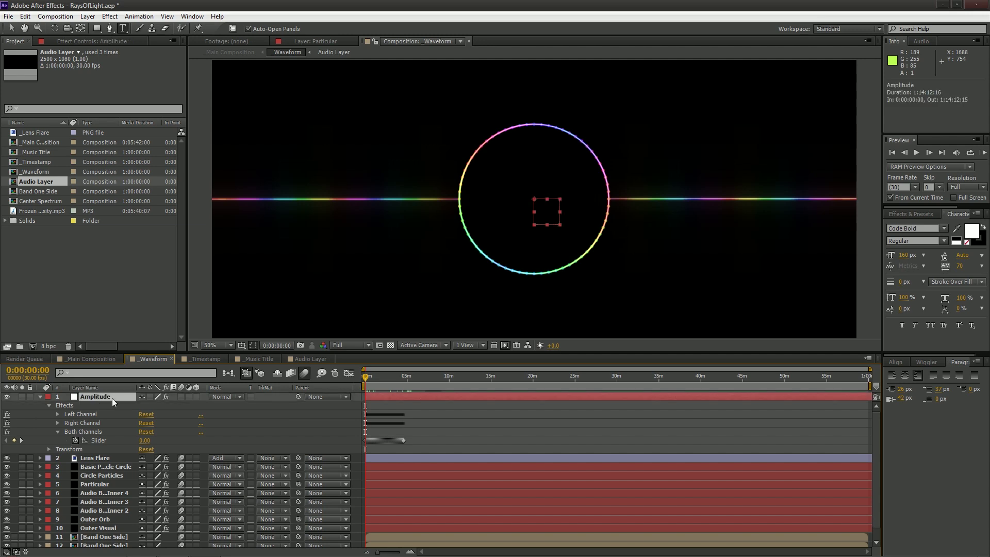
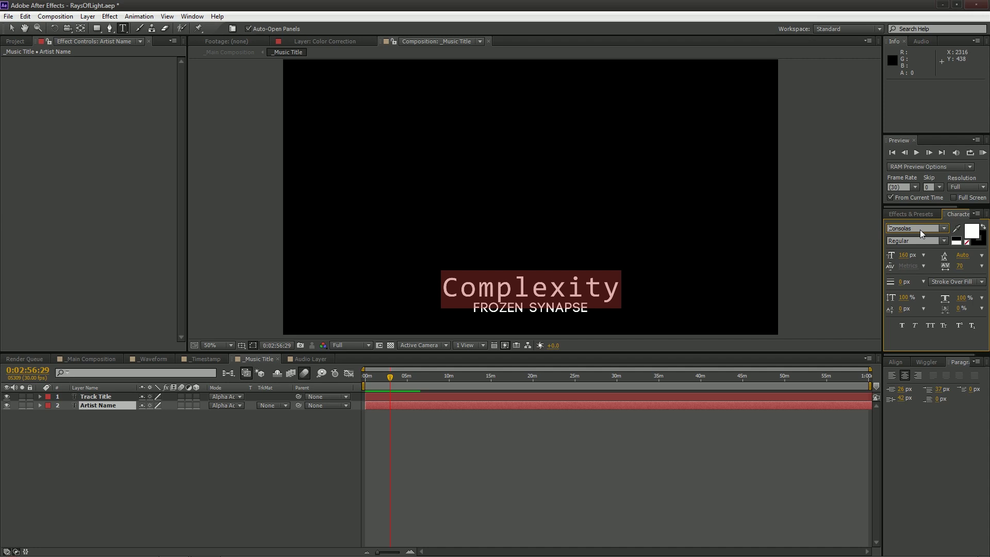
Set the font of the Complexity title text to Code Bold and deselect the text layers.
key("Up")
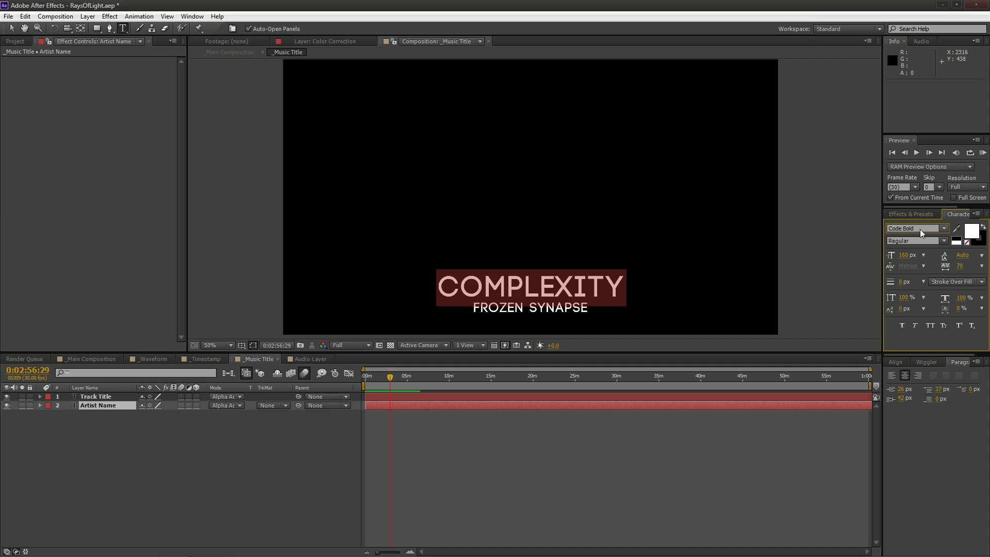
left_click(148, 466)
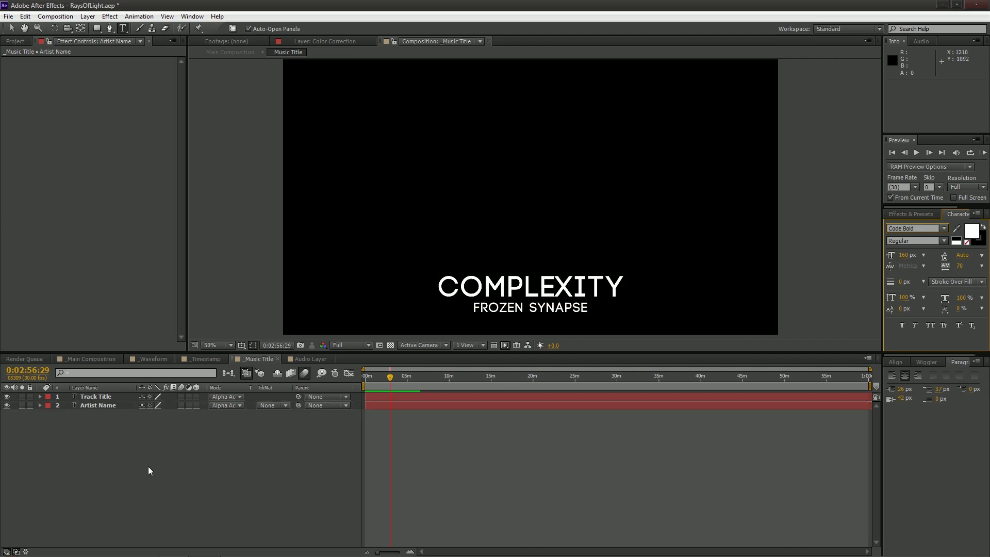
Open the _Waveform composition and compare its picture with the Particular layer hidden and shown.
left_click(141, 359)
key("v")
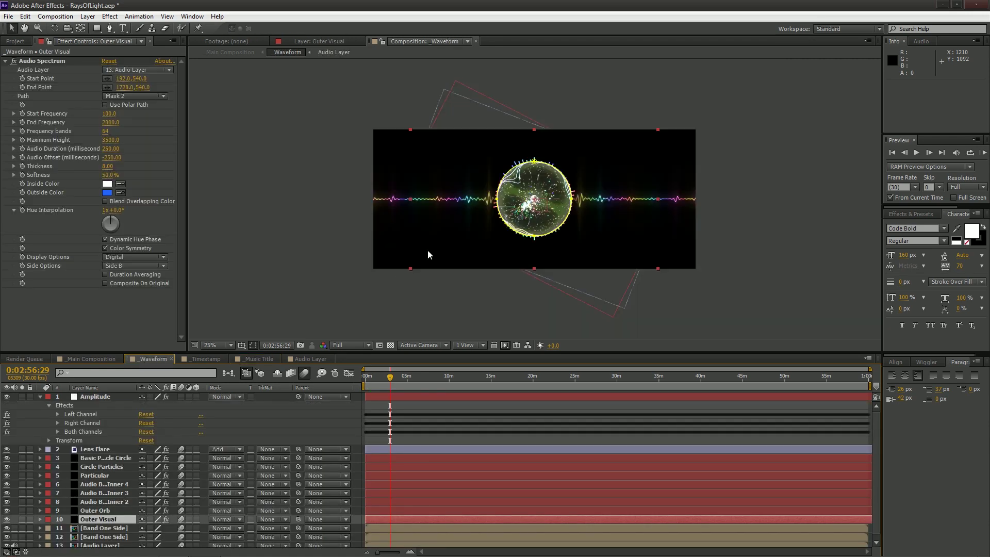
left_click(106, 458)
scroll(97, 472, "down", 1)
left_click(95, 473)
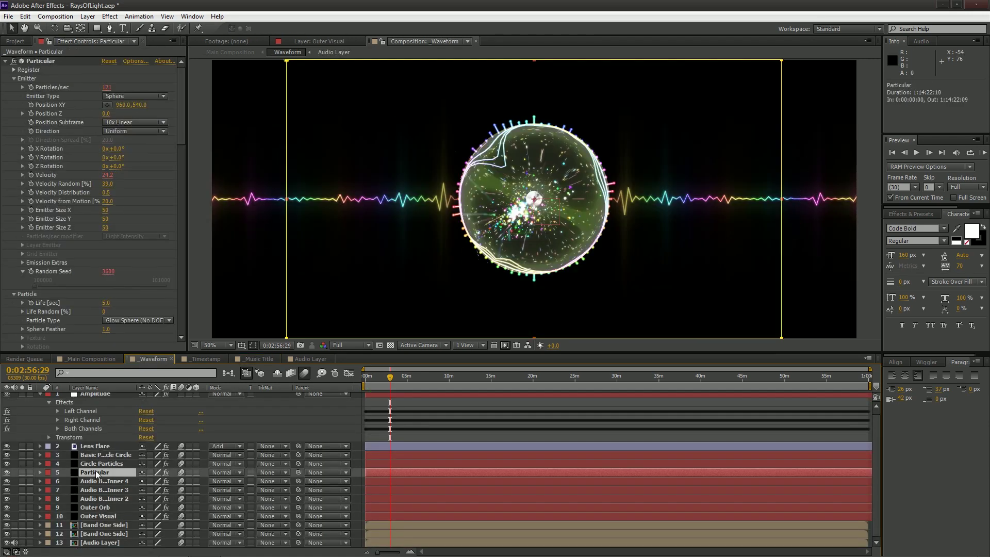
left_click(7, 473)
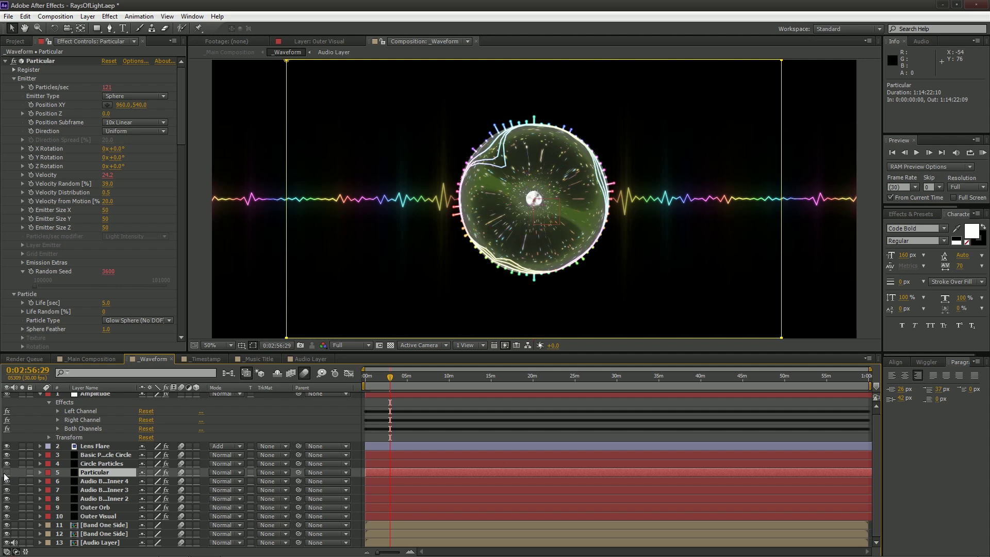
left_click(6, 473)
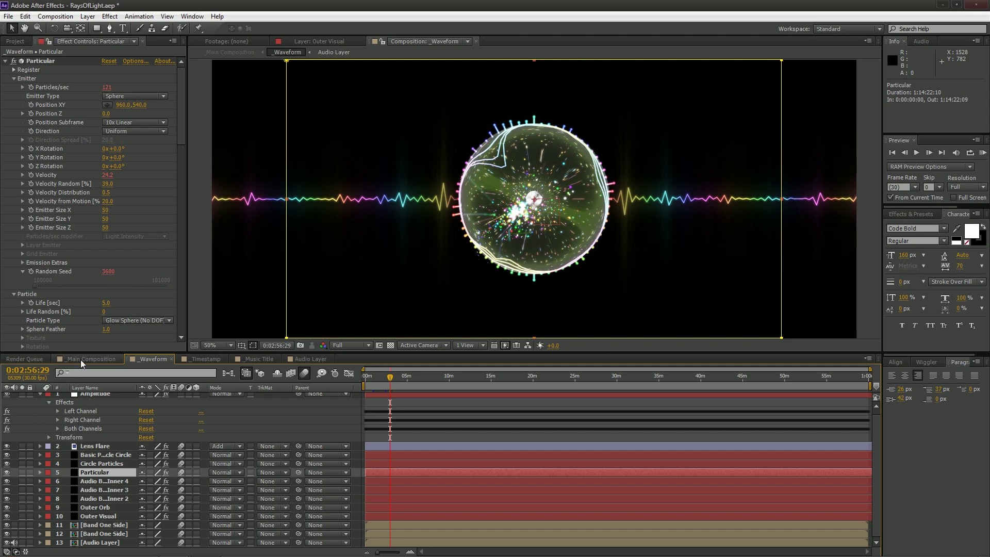
Open the main composition and set the Color Correction layer's Master Hue to about 146°.
left_click(107, 358)
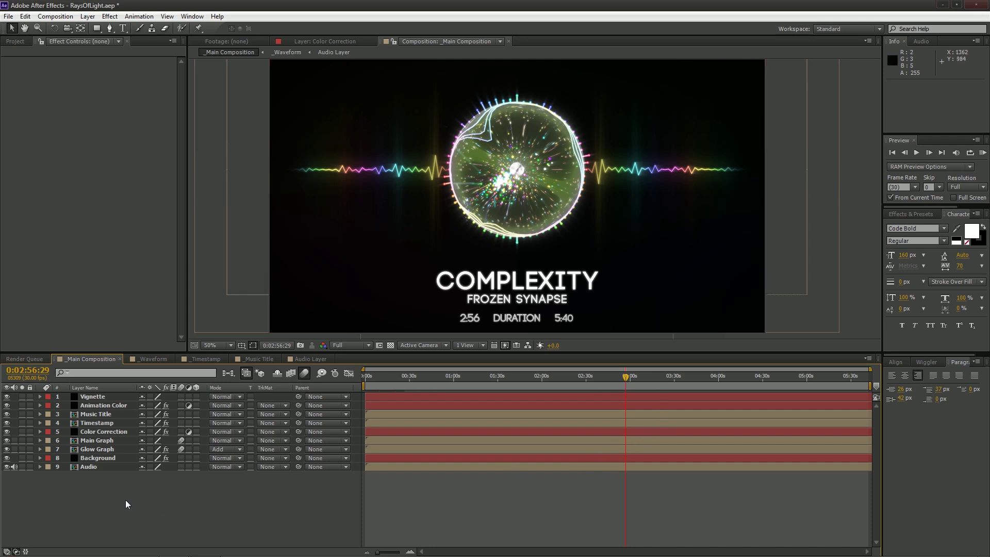
left_click(105, 433)
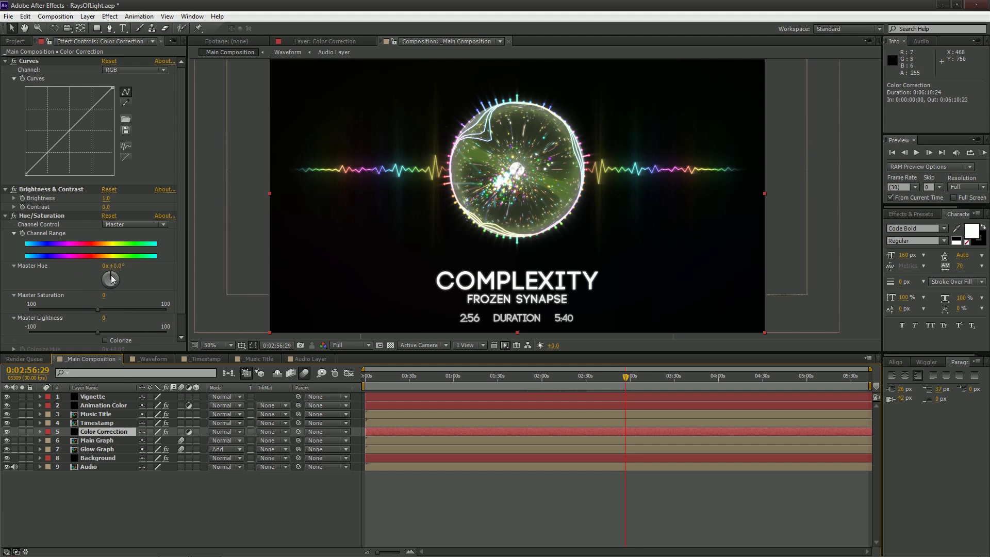
mouse_move(112, 279)
left_mouse_down()
mouse_move(122, 279)
mouse_move(107, 295)
mouse_move(119, 291)
left_mouse_up()
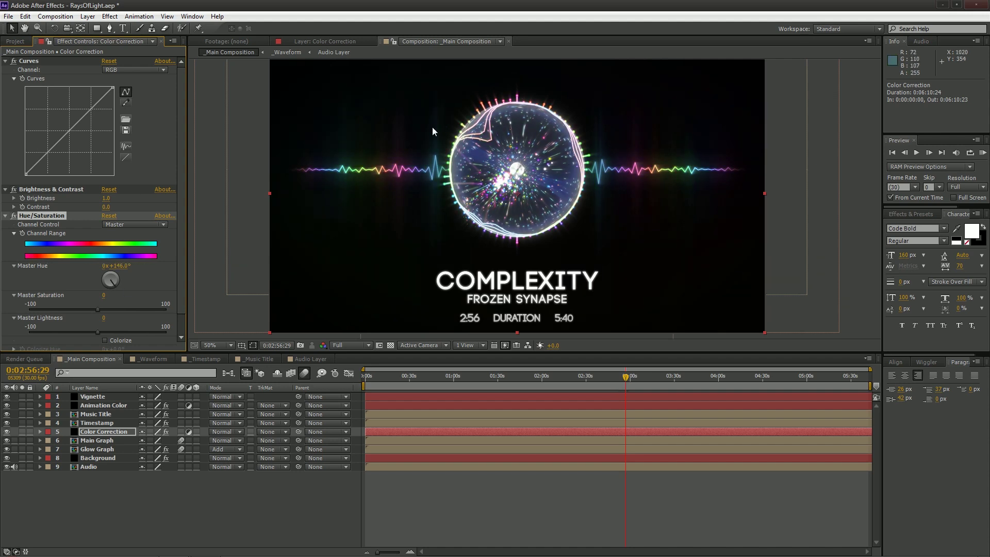
Add a new adjustment layer at the top of the main composition.
scroll(140, 281, "down", 1)
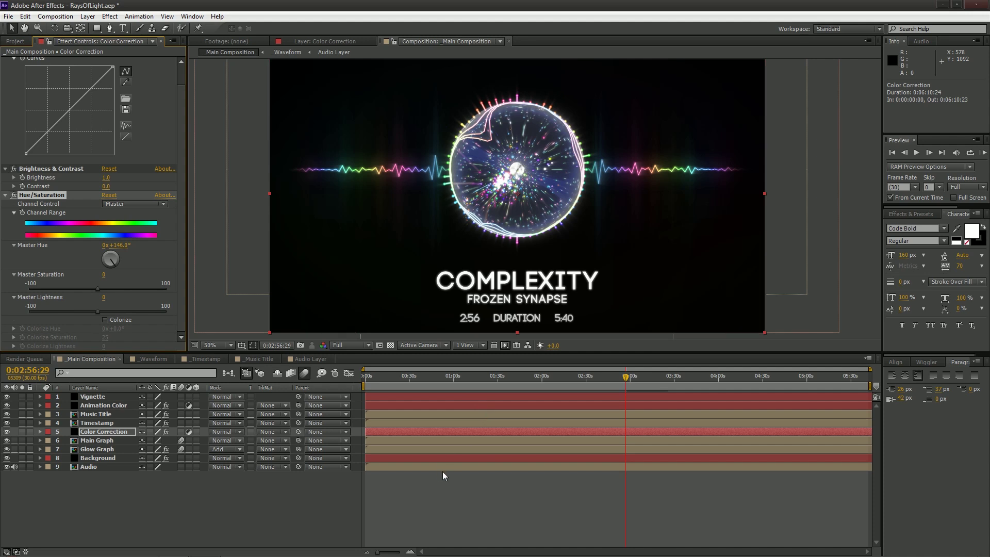
right_click(164, 499)
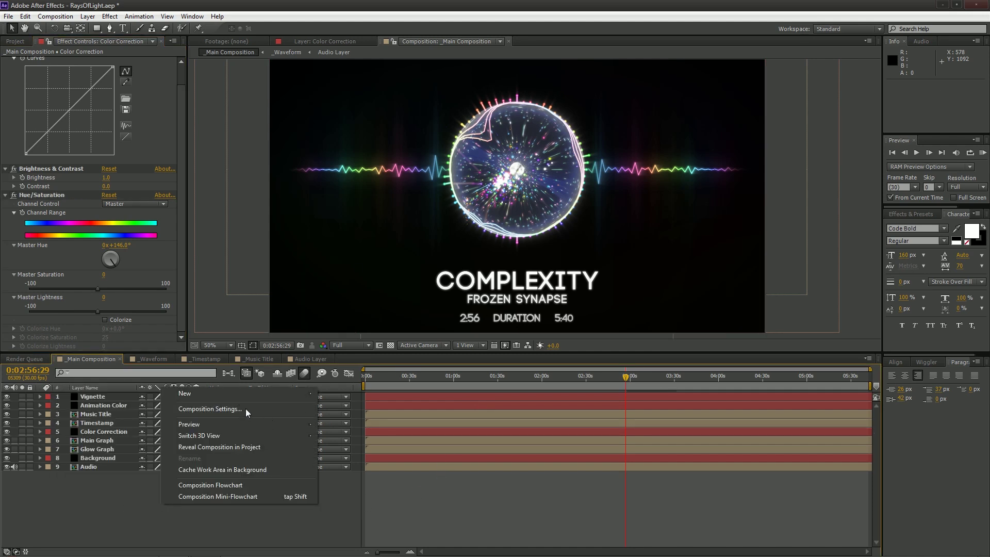
mouse_move(194, 396)
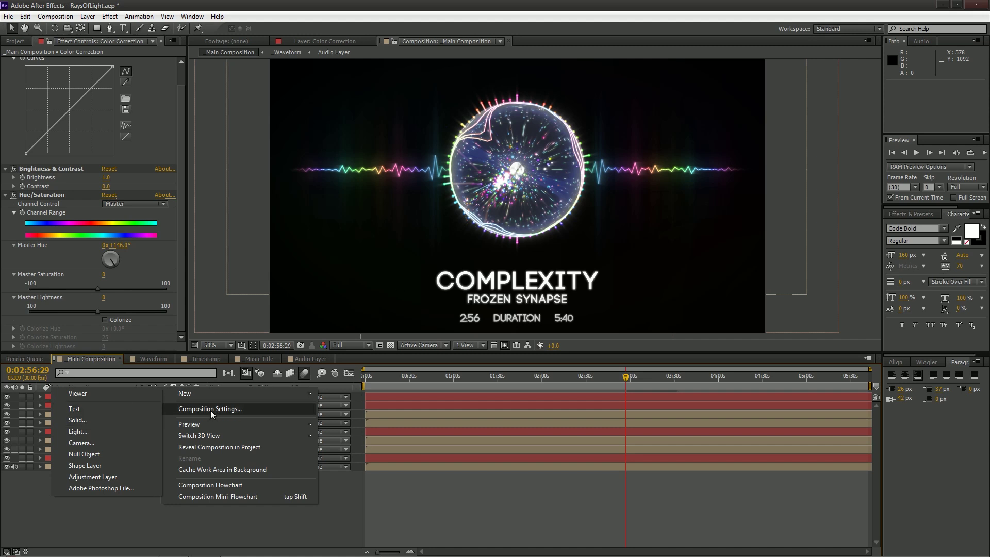
left_click(104, 514)
right_click(95, 494)
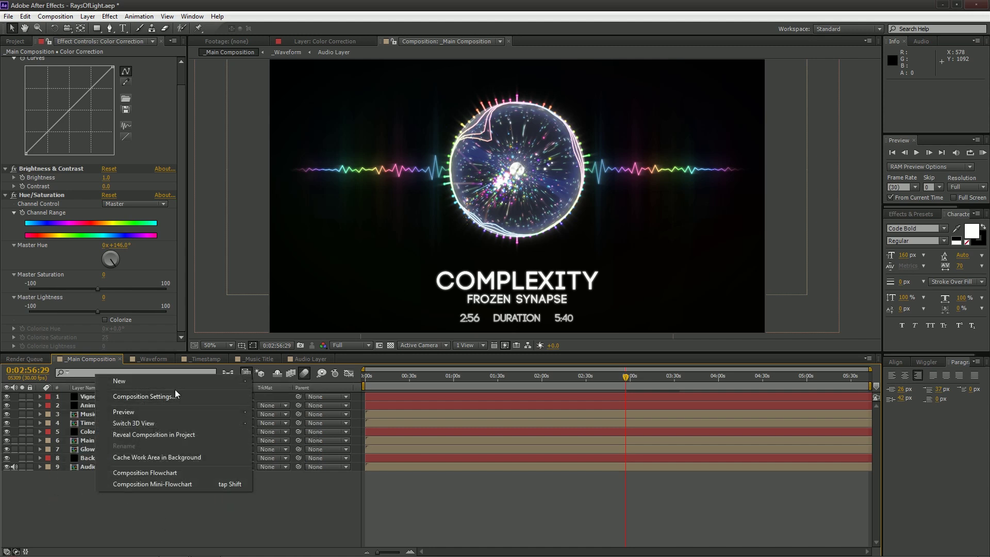
mouse_move(182, 386)
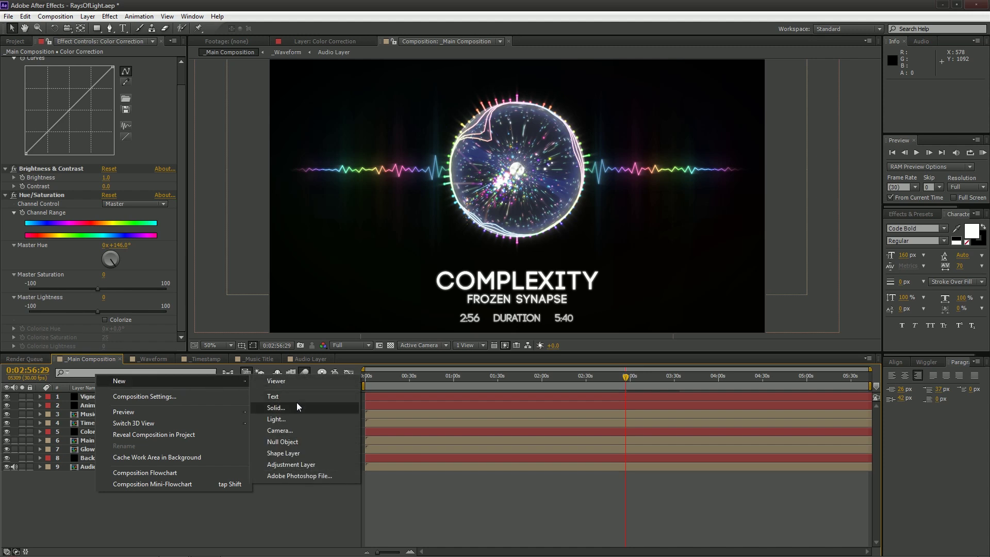
left_click(289, 465)
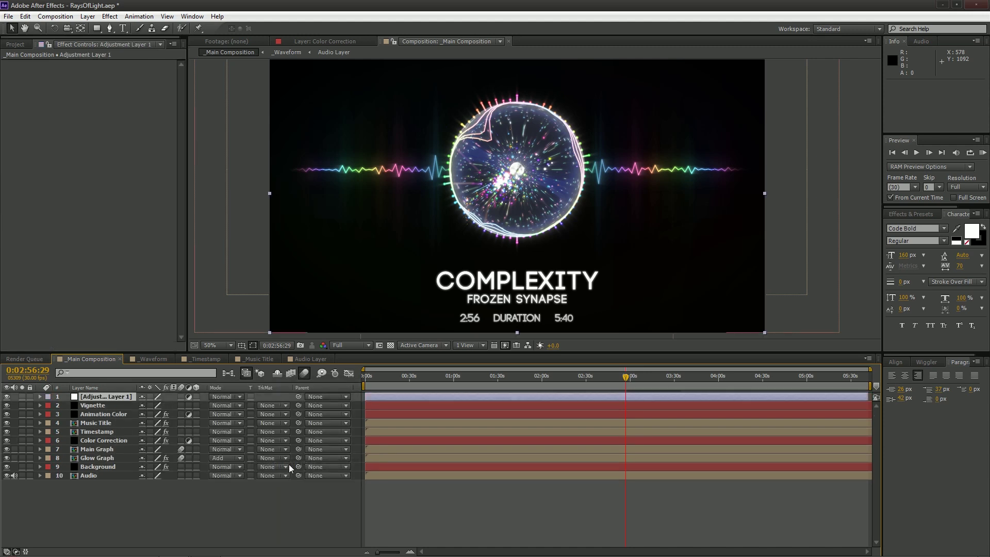
Apply the Hue/Saturation effect to the new adjustment layer, try a Master Hue shift and undo it.
left_click(921, 214)
left_click_drag(919, 282, 89, 399)
left_click_drag(111, 129, 101, 218)
key("ctrl+z")
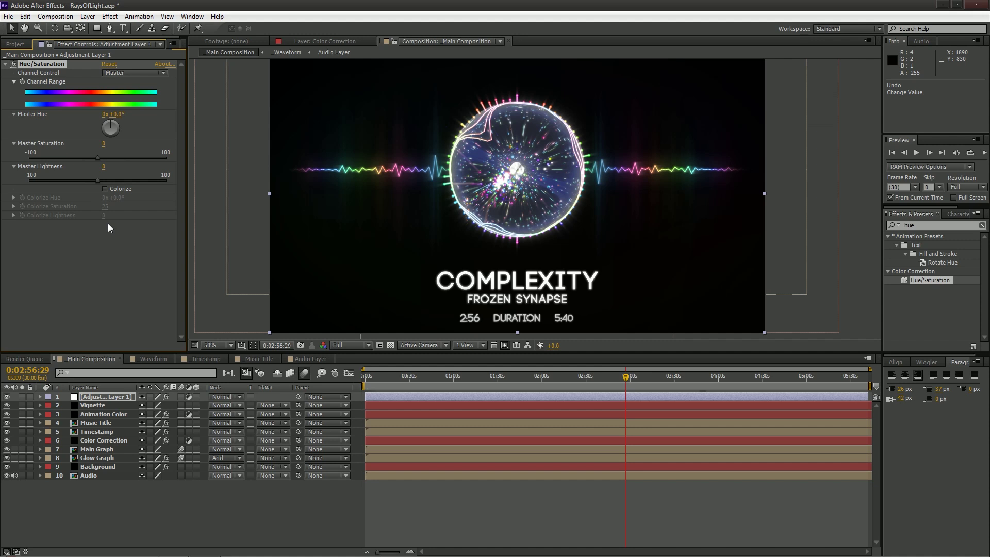
Enable Colorize in the adjustment layer's Hue/Saturation effect, with Colorize Saturation 70 and Colorize Hue about 80°.
left_click(108, 189)
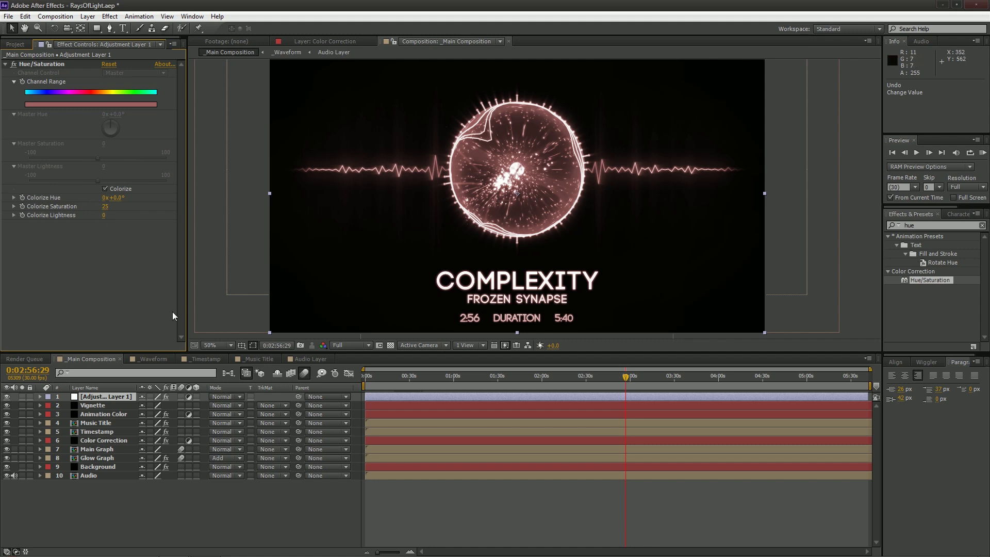
left_click_drag(107, 210, 120, 210)
left_click(106, 207)
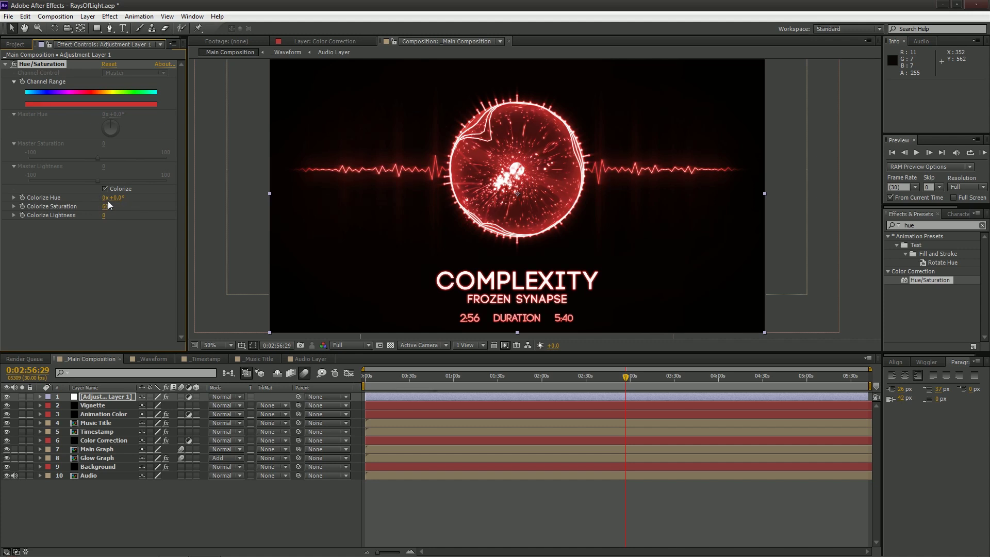
left_click(108, 206)
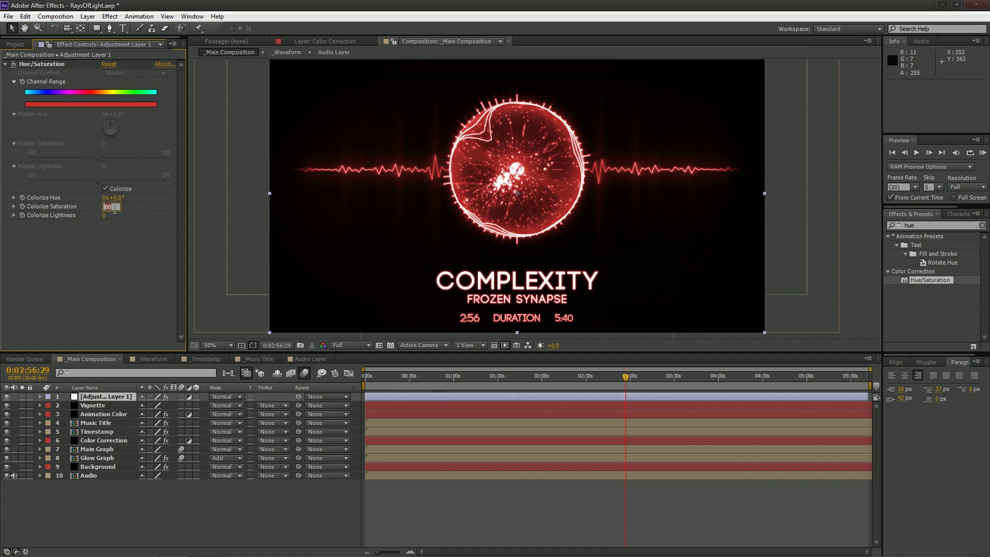
key("Return")
left_click_drag(106, 197, 156, 196)
Check the colorized picture at several times, stop at 0:00:29:03 and set the adjustment layer's Opacity to 0%.
left_click(519, 381)
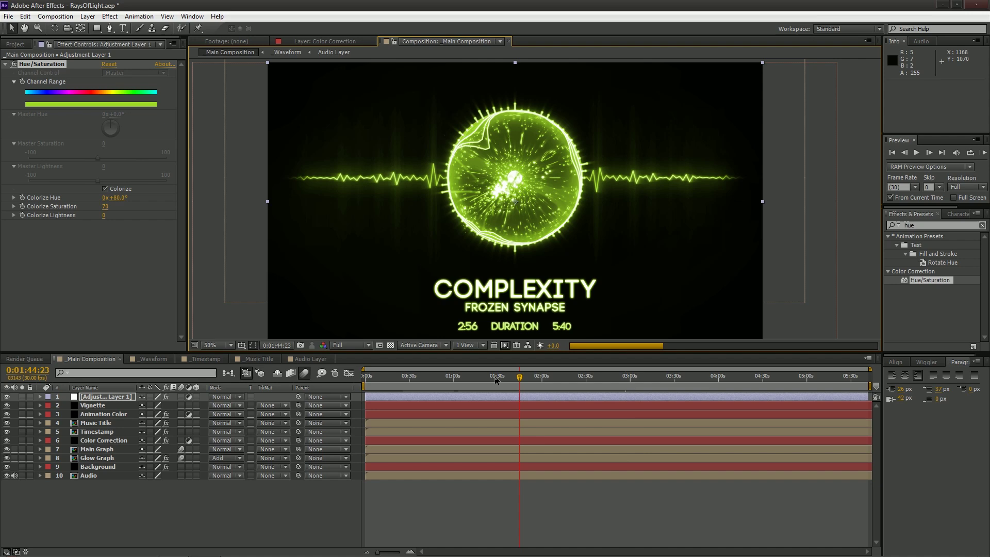
left_click(497, 380)
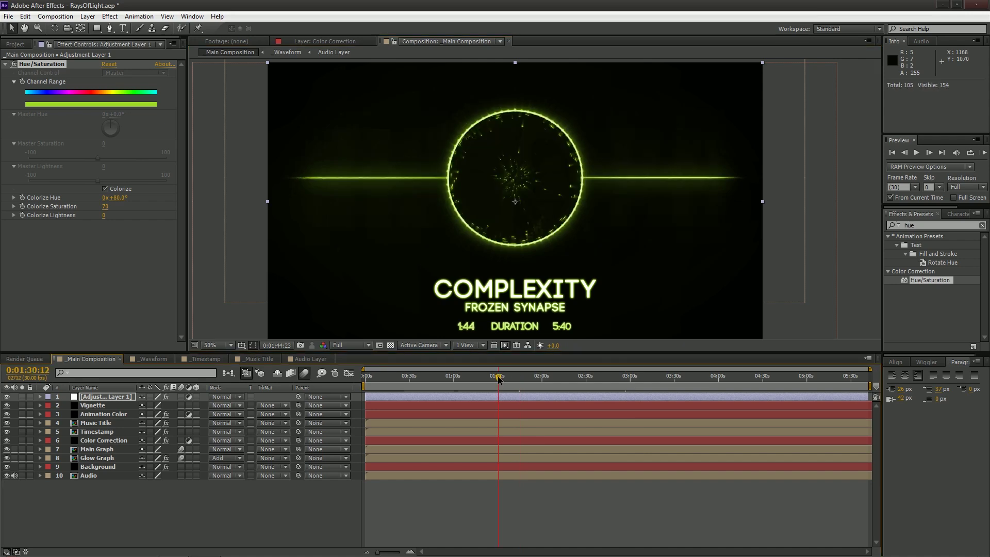
left_click(402, 380)
key("space")
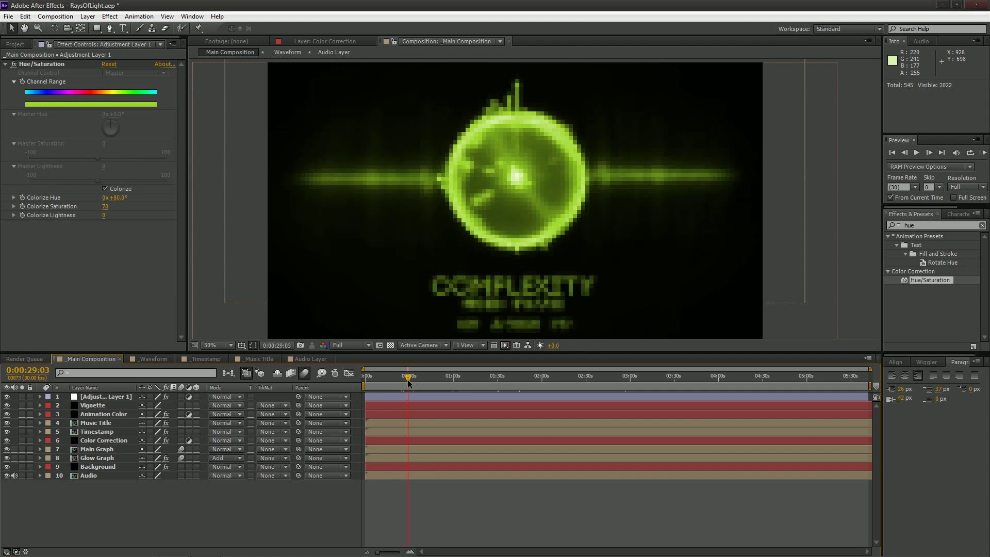
scroll(394, 395, "up", 10)
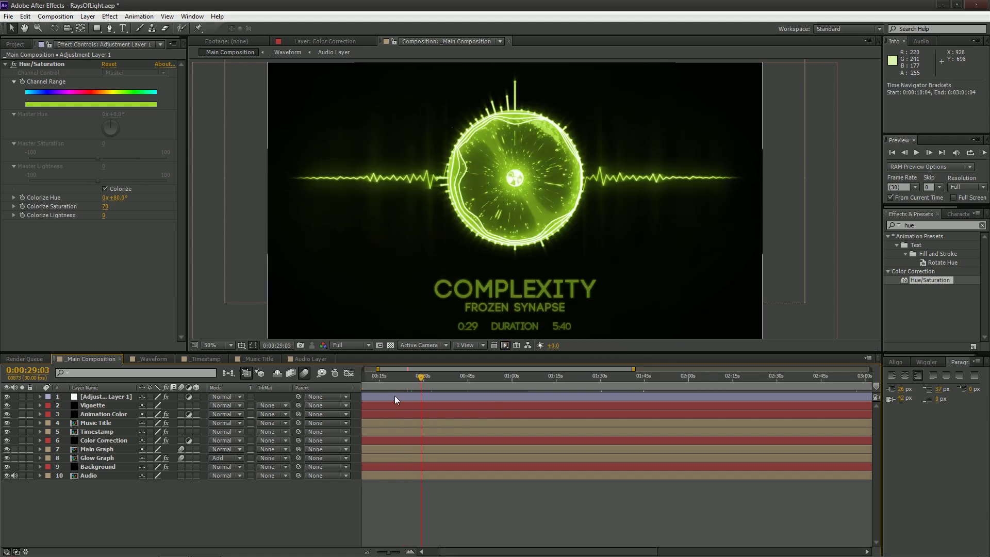
scroll(411, 395, "down", 10)
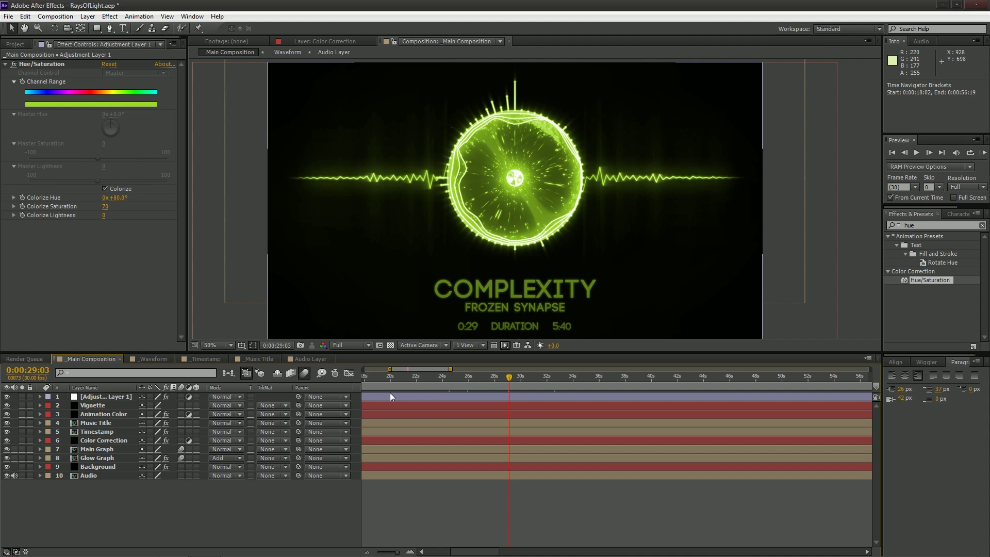
left_click(85, 399)
key("t")
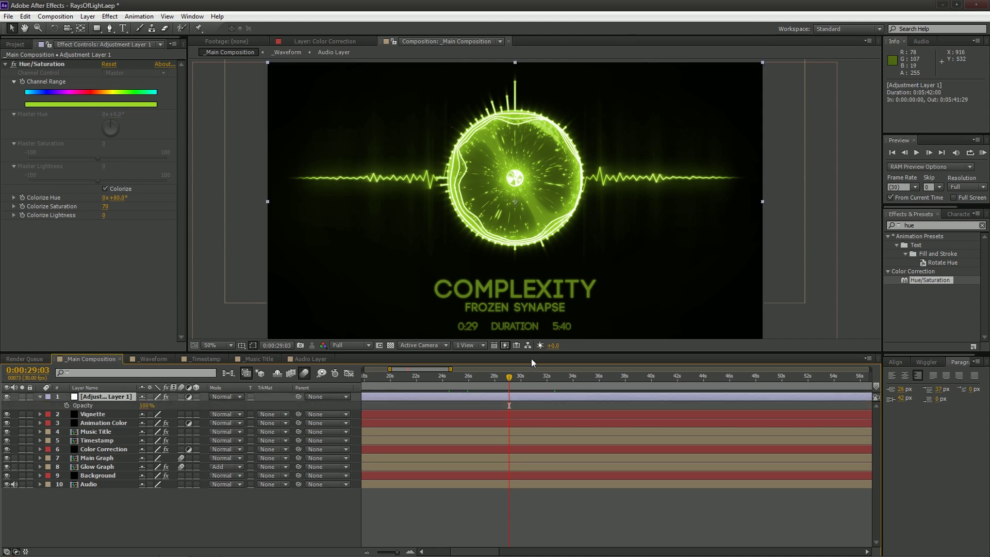
left_click(147, 405)
type("0")
key("Return")
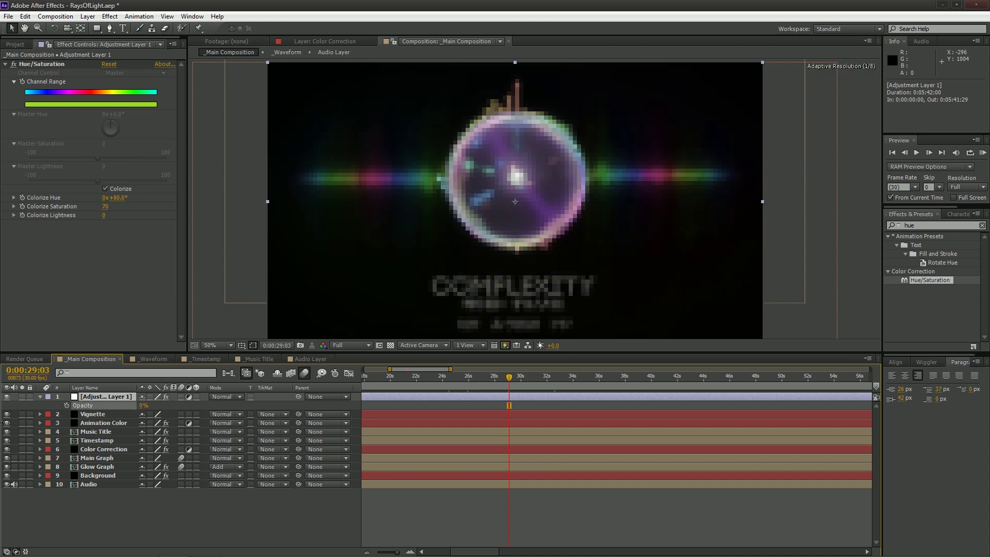
left_click(75, 494)
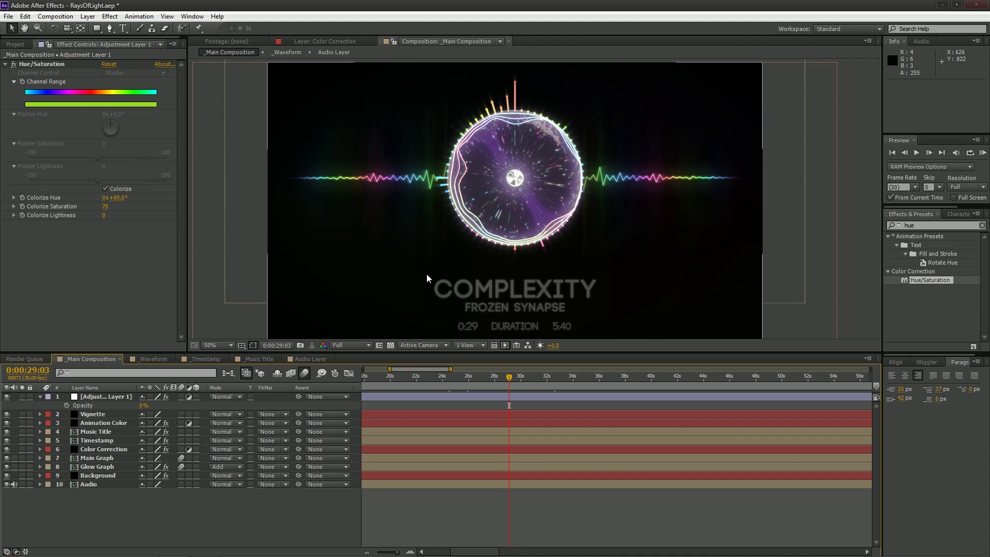
Keyframe the adjustment layer's Opacity at 100% at 0:00:29:16 and at 0% at 0:00:30:04.
left_click_drag(145, 406, 330, 401)
left_click(67, 406)
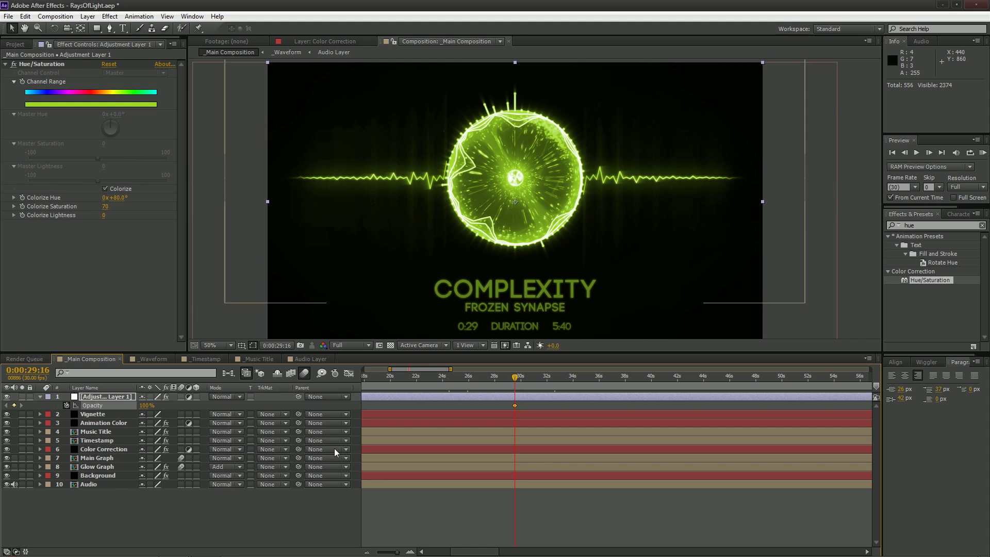
left_click(523, 380)
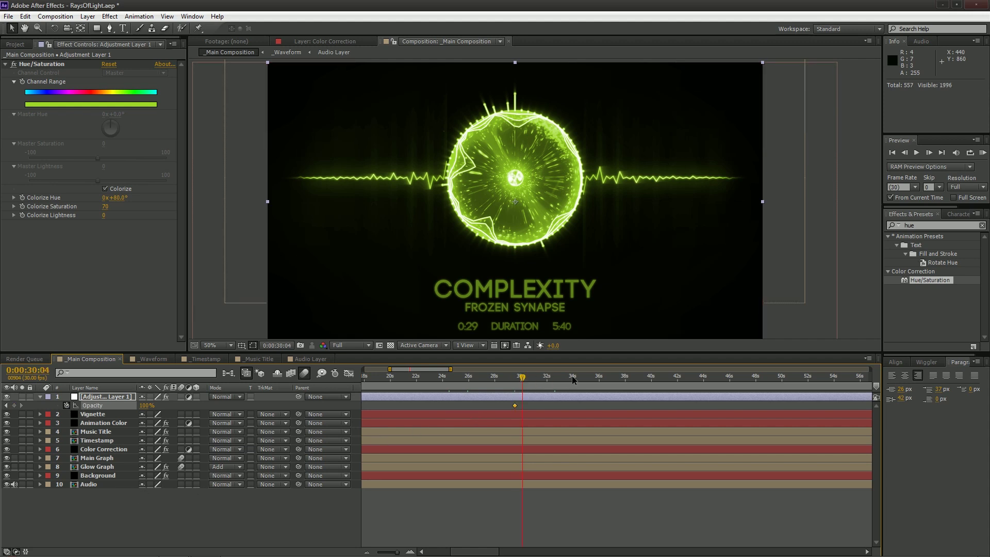
left_click(152, 406)
type("0")
key("Return")
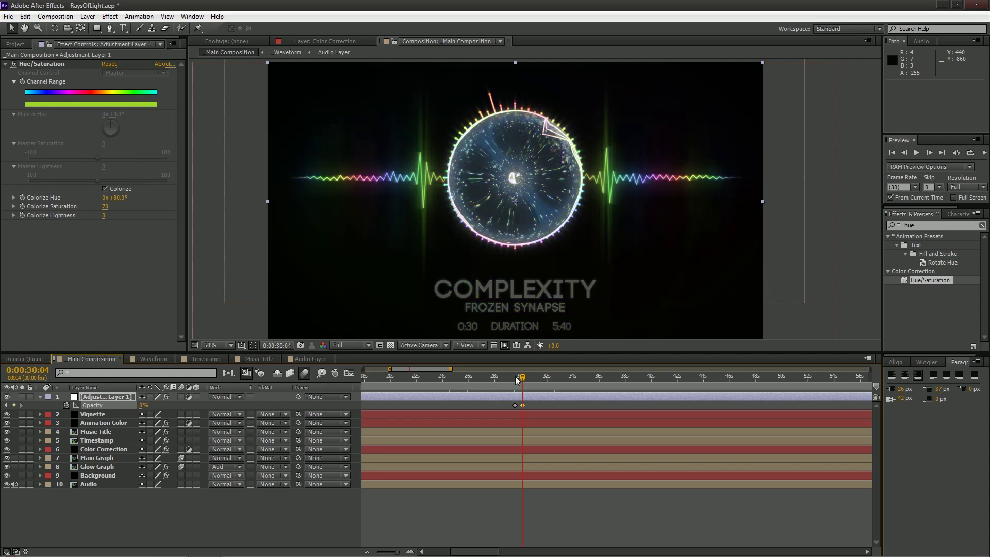
Step frame by frame through the adjustment layer's opacity fade from 0:00:29:14 to 0:00:29:23.
left_click(514, 381)
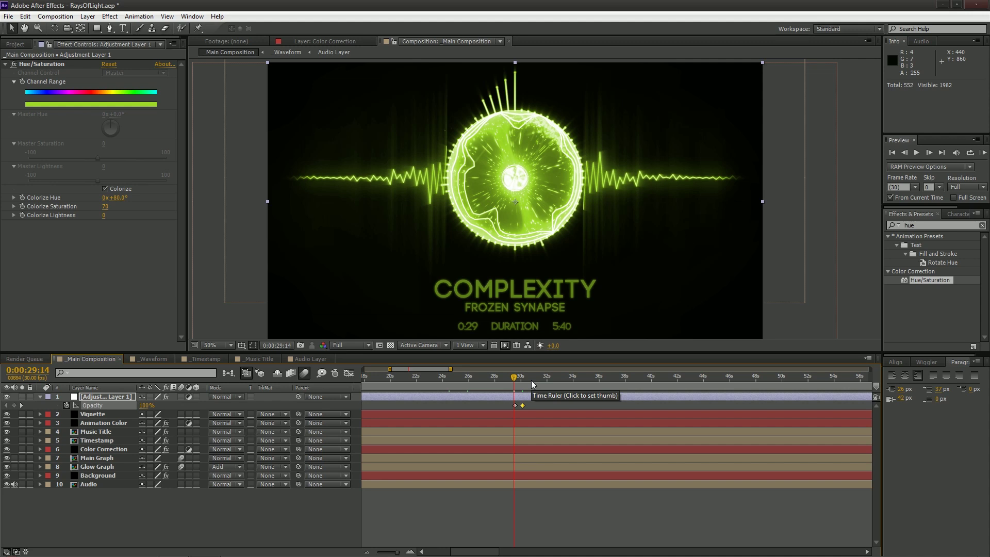
key("Page_Down")
key("Page_Down")
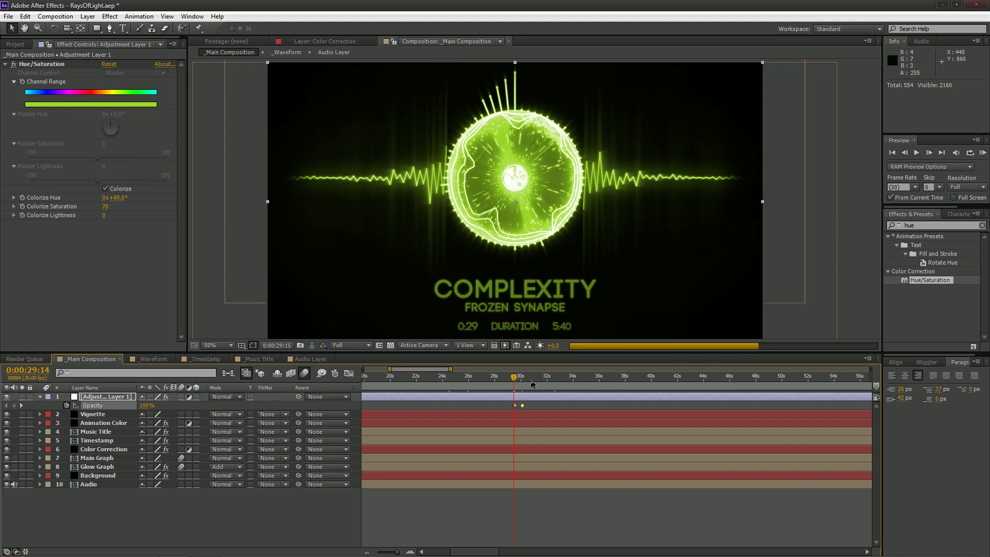
key("Page_Down")
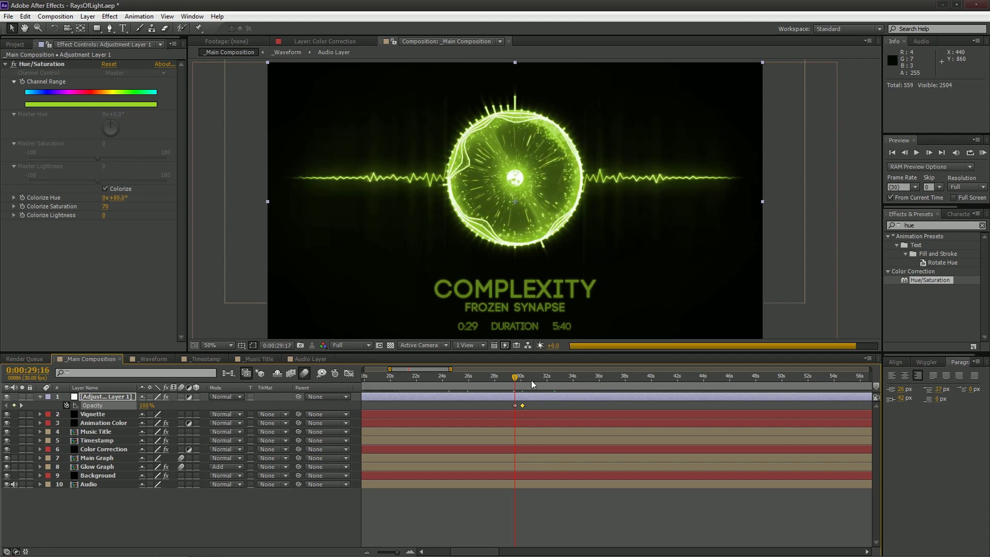
key("Page_Down")
key("Page_Down")
key("Page_Down")
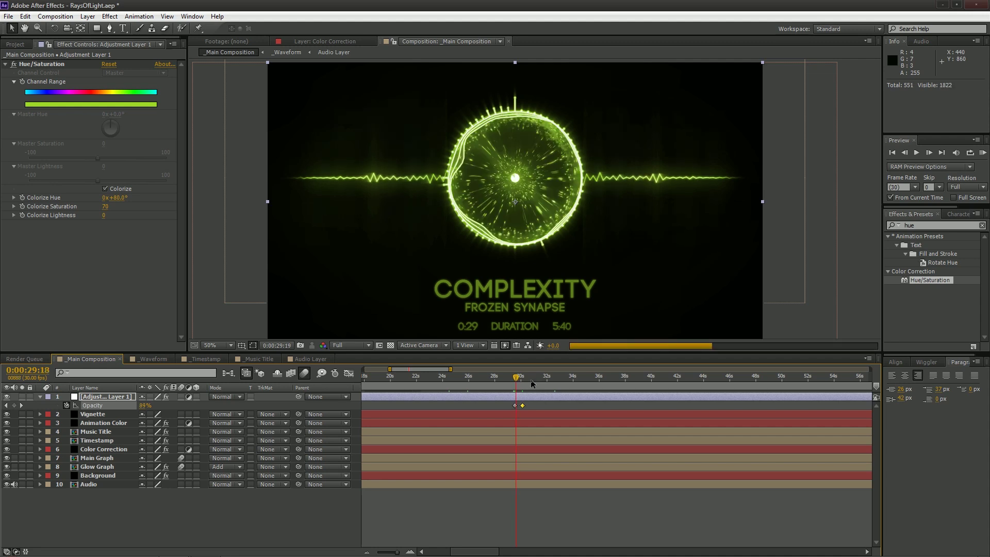
key("Page_Down")
key("Page_Down")
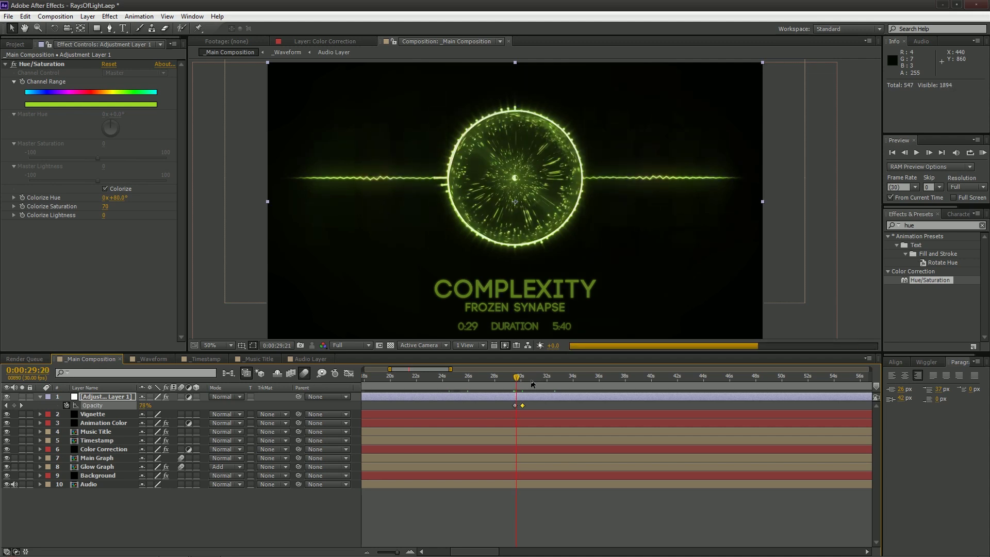
key("Page_Down")
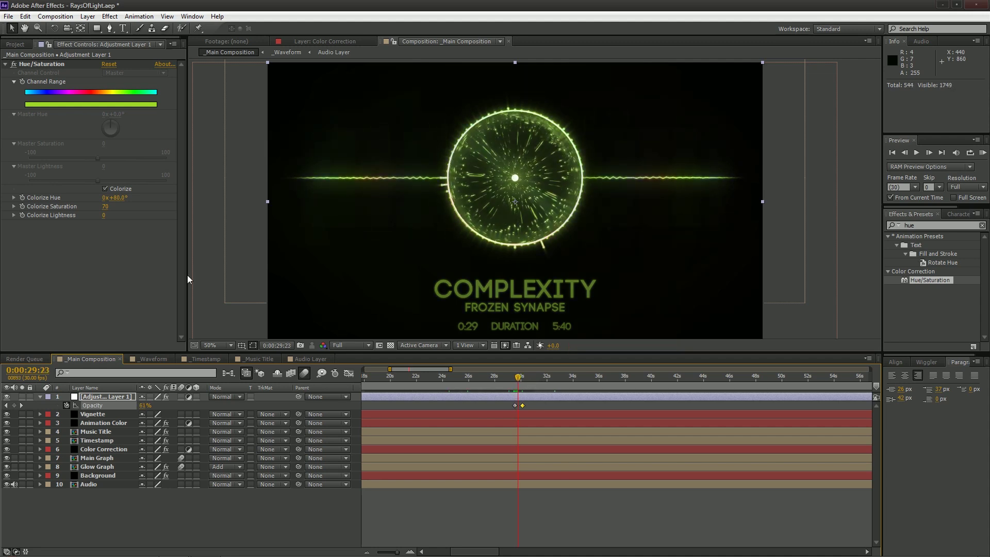
Set the adjustment layer's Colorize Hue to about 348° and Colorize Saturation to 100, add the Stylize Glow effect and check it at 0:00:30:23.
left_click_drag(114, 198, 230, 196)
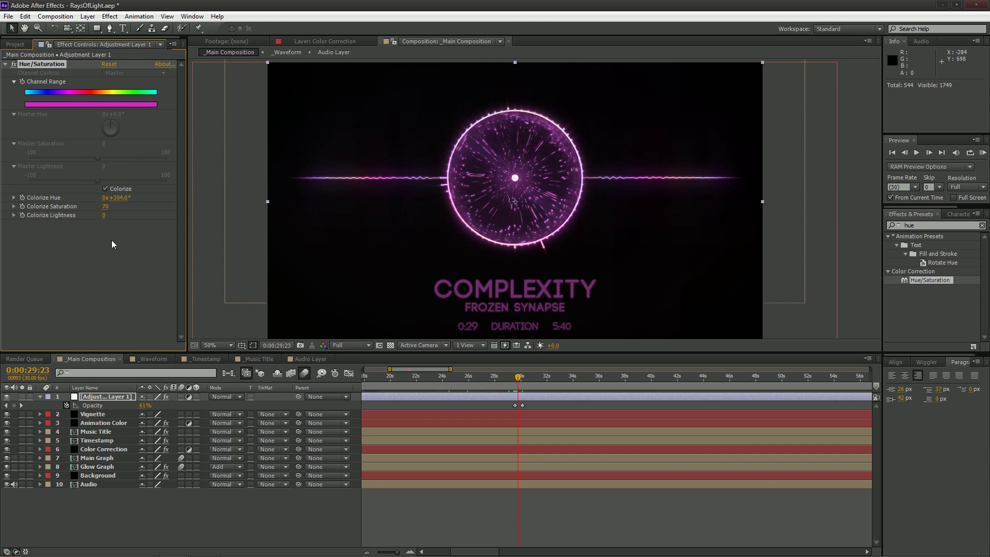
mouse_move(118, 201)
left_mouse_down()
mouse_move(136, 194)
mouse_move(132, 212)
left_mouse_up()
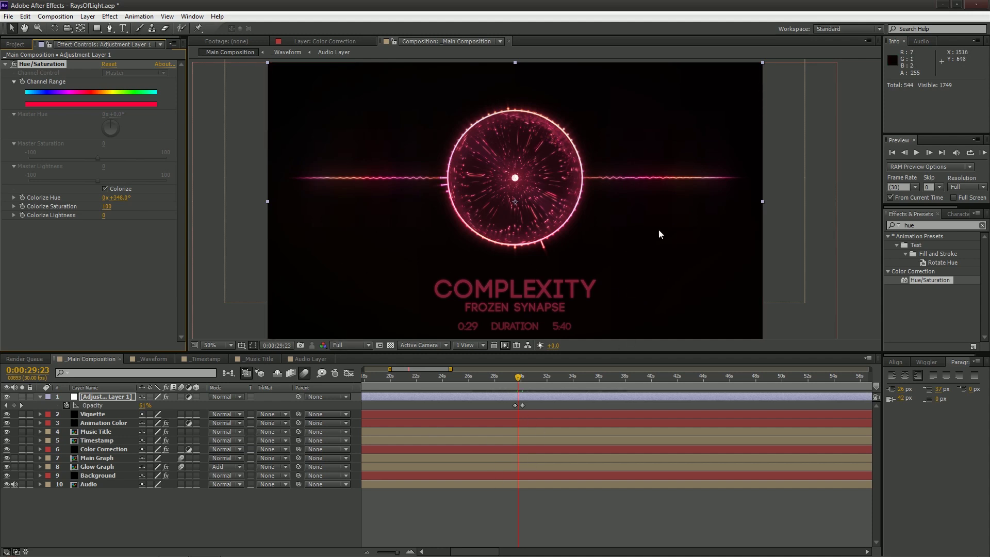
left_click(938, 225)
type("glo")
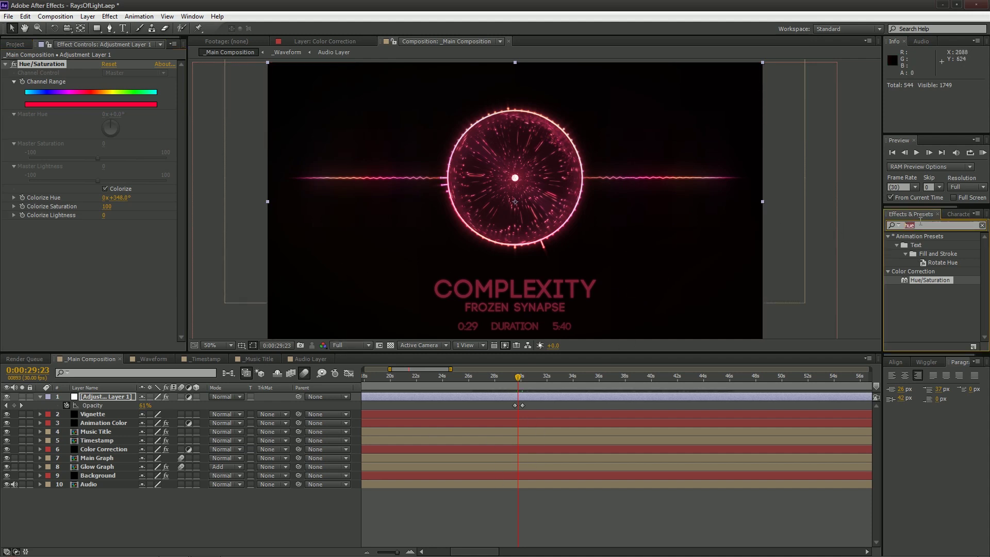
type("w")
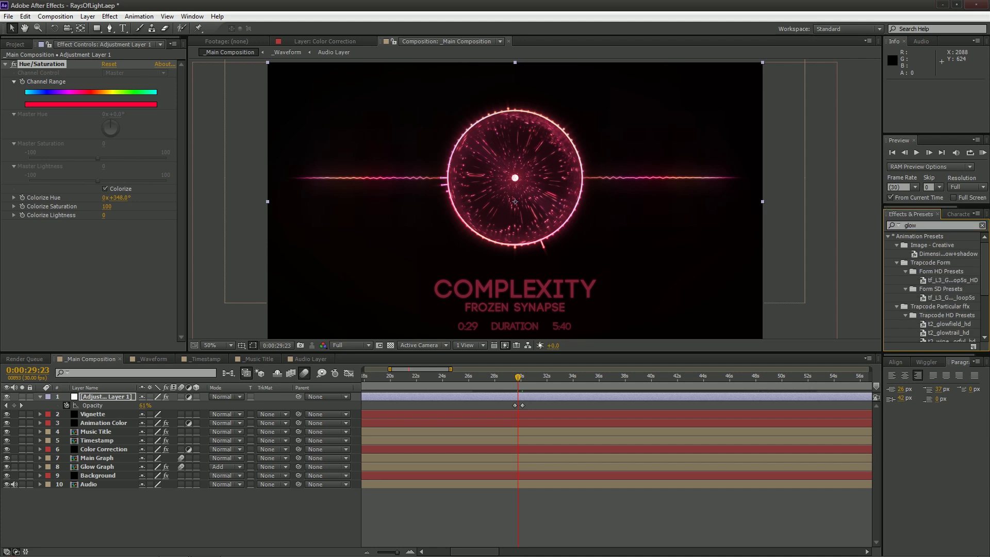
scroll(934, 289, "down", 3)
left_click_drag(918, 337, 67, 308)
left_click(532, 378)
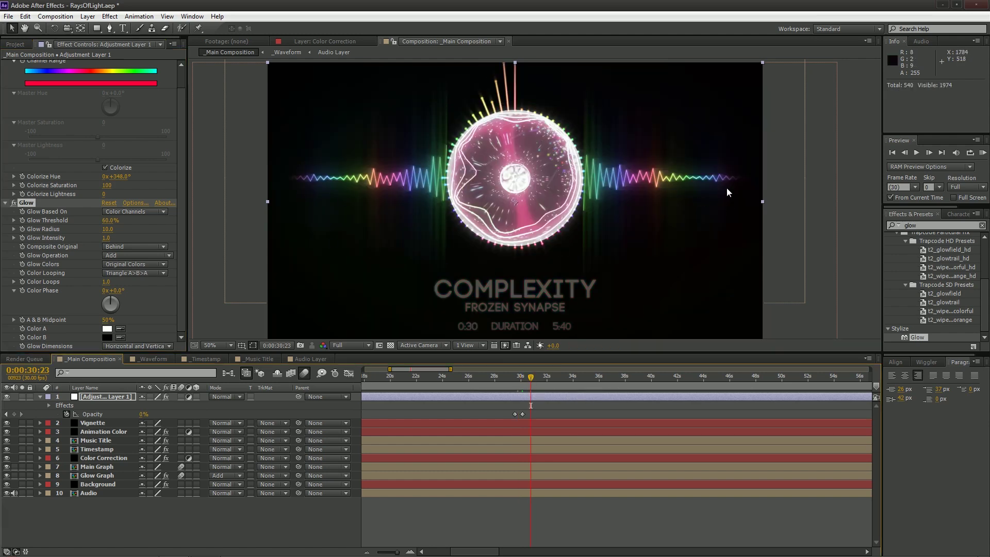
Show the composition's full duration in the timeline and collapse the adjustment layer's properties.
left_click(218, 520)
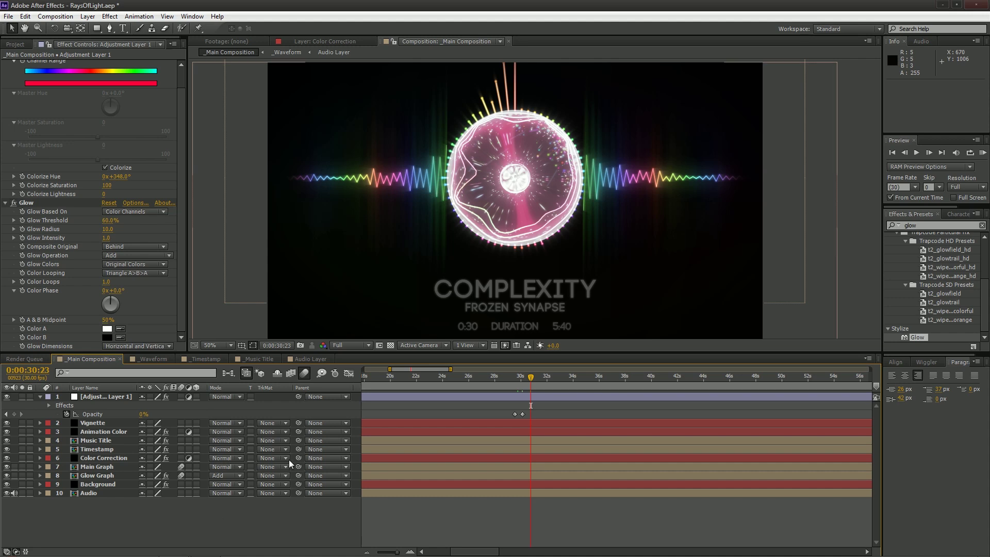
left_click_drag(389, 369, 365, 369)
left_click_drag(451, 370, 871, 370)
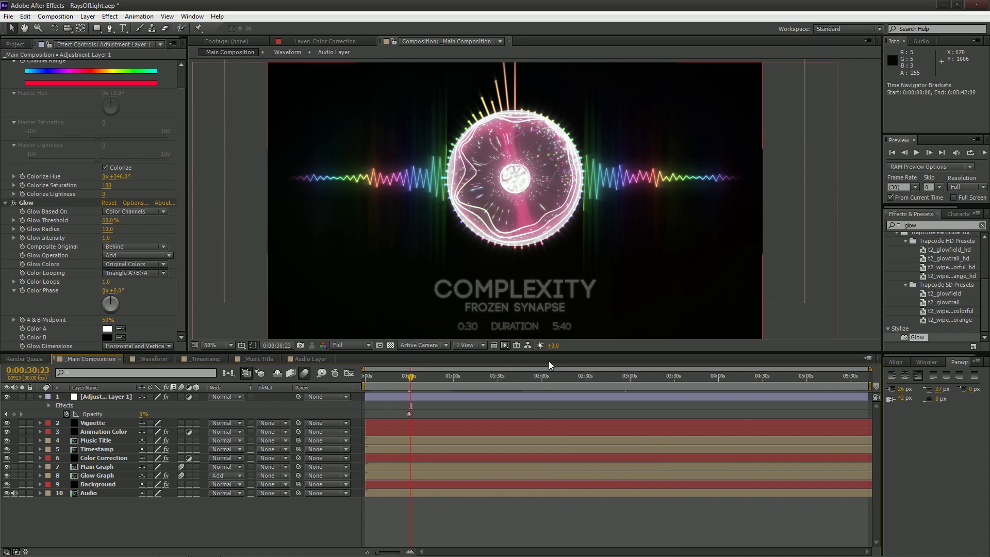
left_click(40, 395)
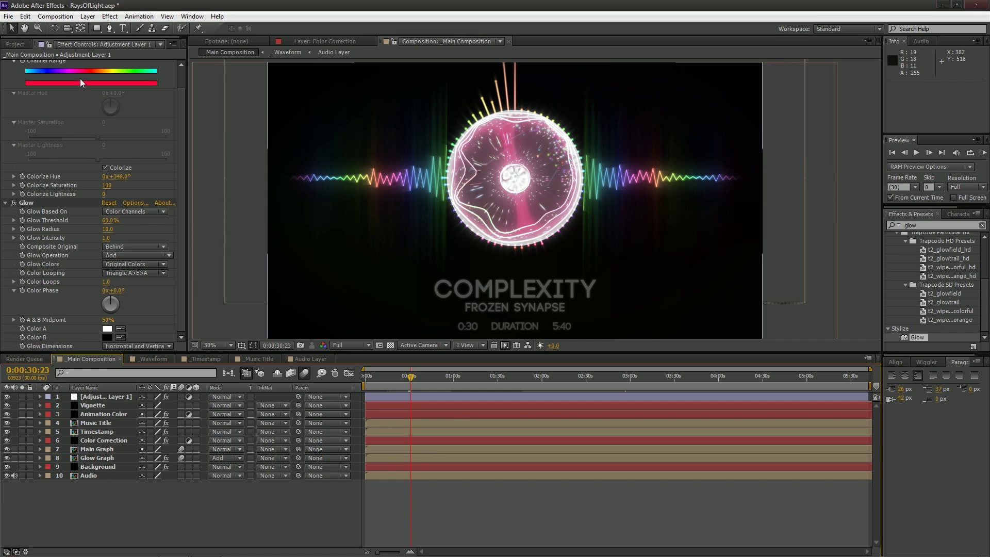
Add the main composition to the render queue.
left_click(8, 17)
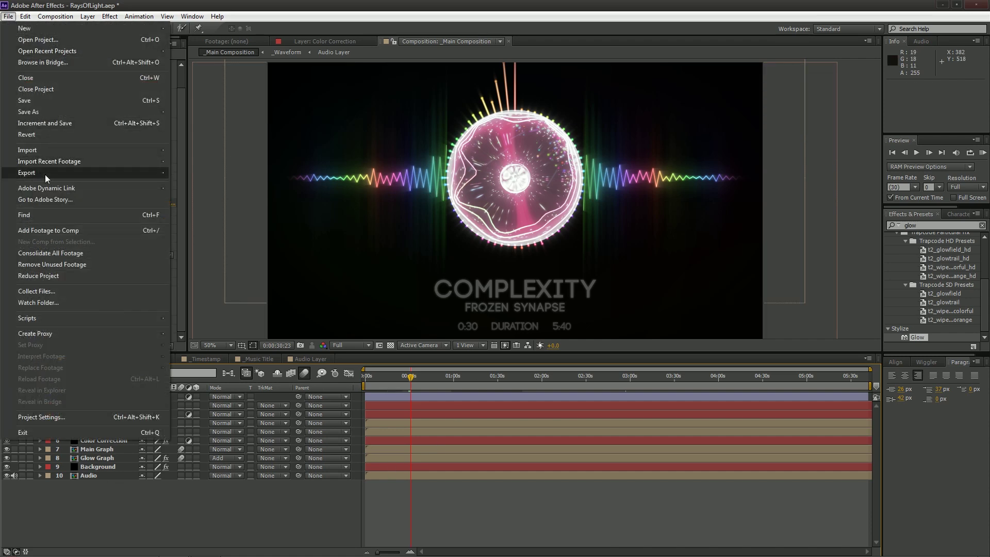
mouse_move(45, 174)
left_click(231, 175)
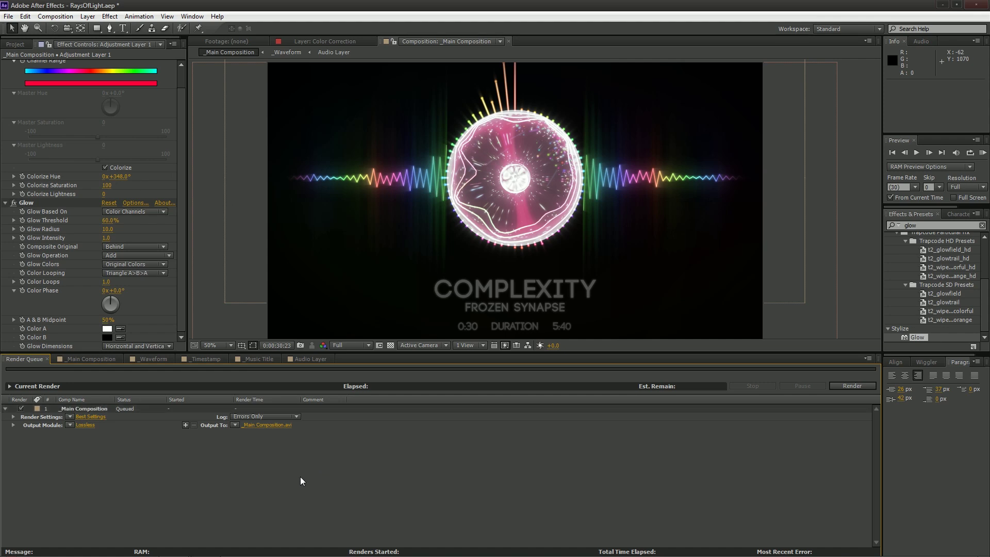
left_click(70, 425)
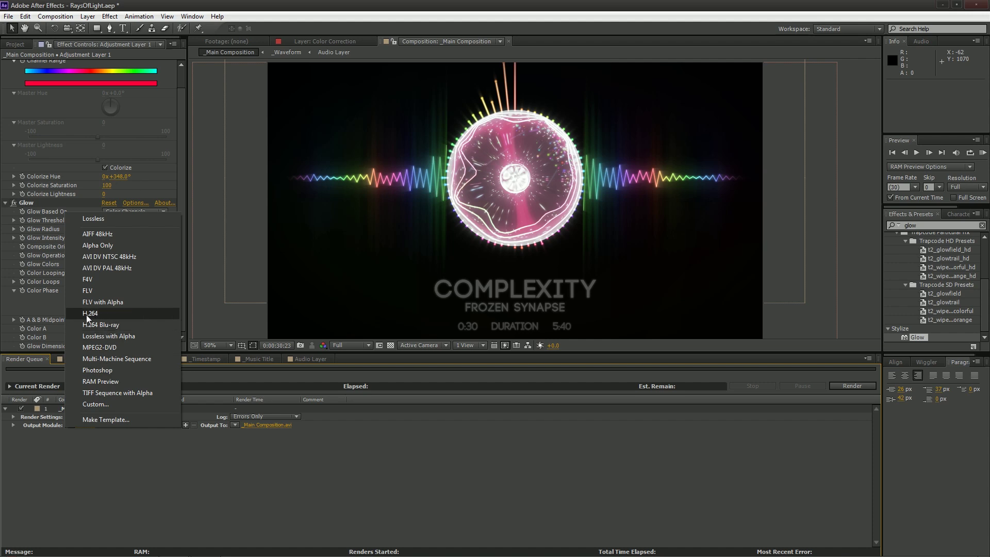
key("Escape")
left_click(25, 17)
mouse_move(70, 273)
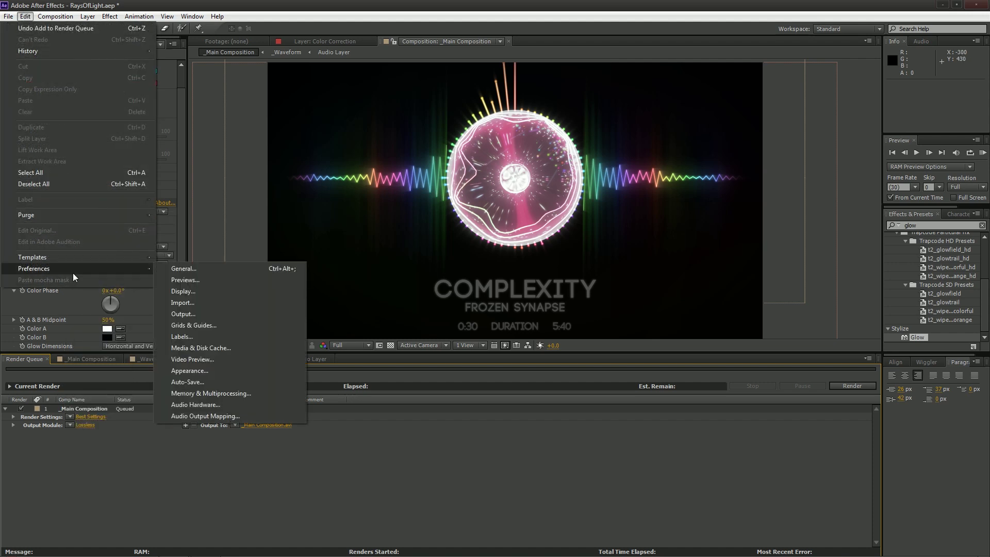
left_click(221, 304)
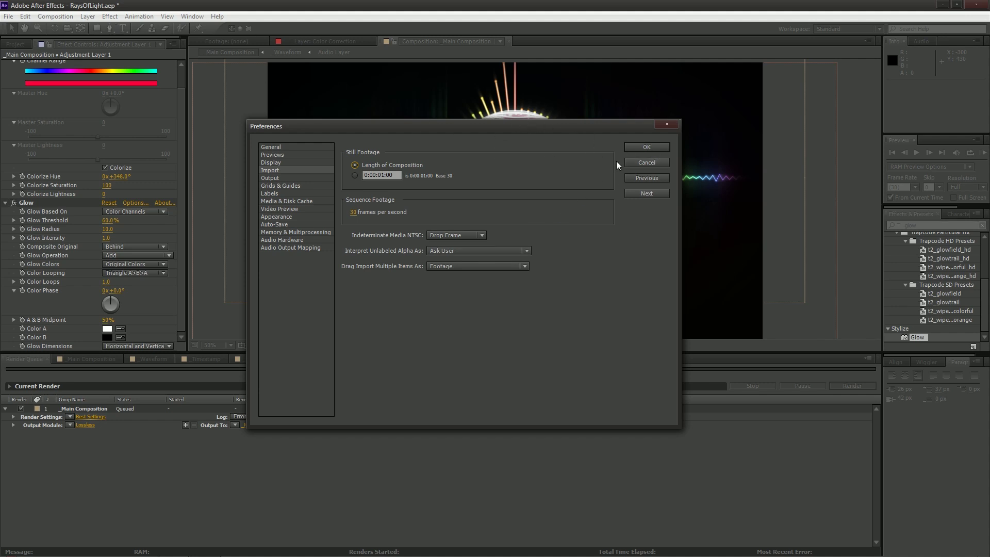
left_click_drag(604, 129, 638, 63)
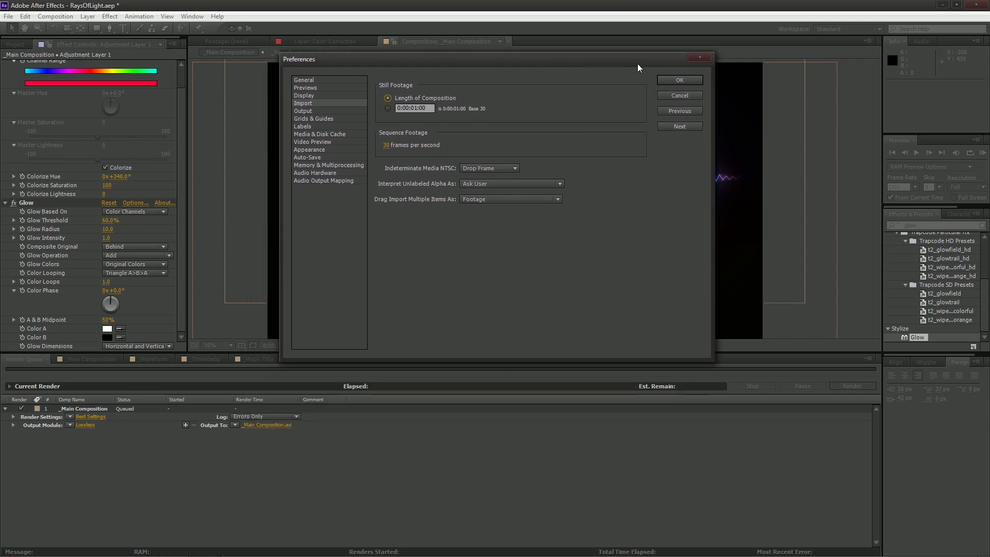
left_click(667, 95)
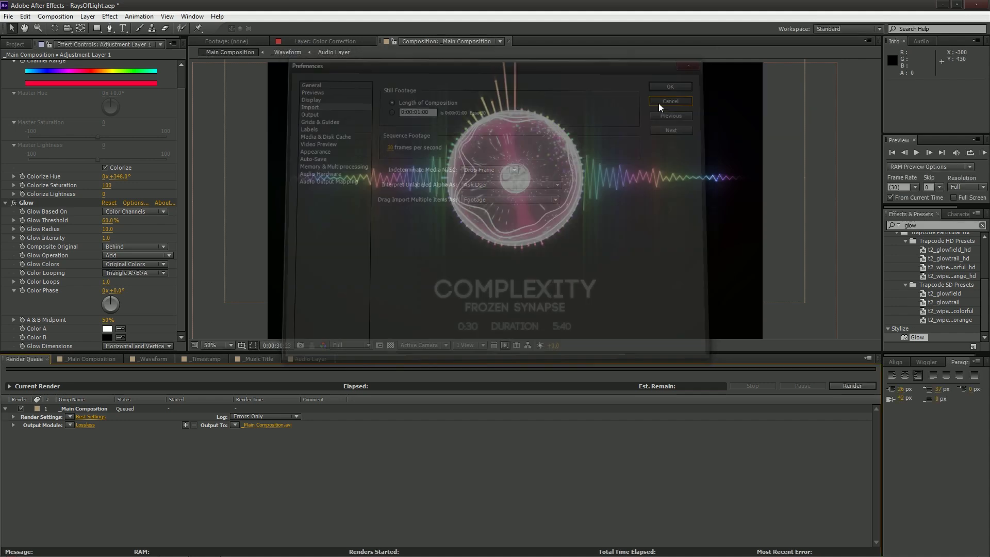
Set the queued render's output module to H.264 and name its output file Visual.mp4 on the Desktop.
left_click(69, 424)
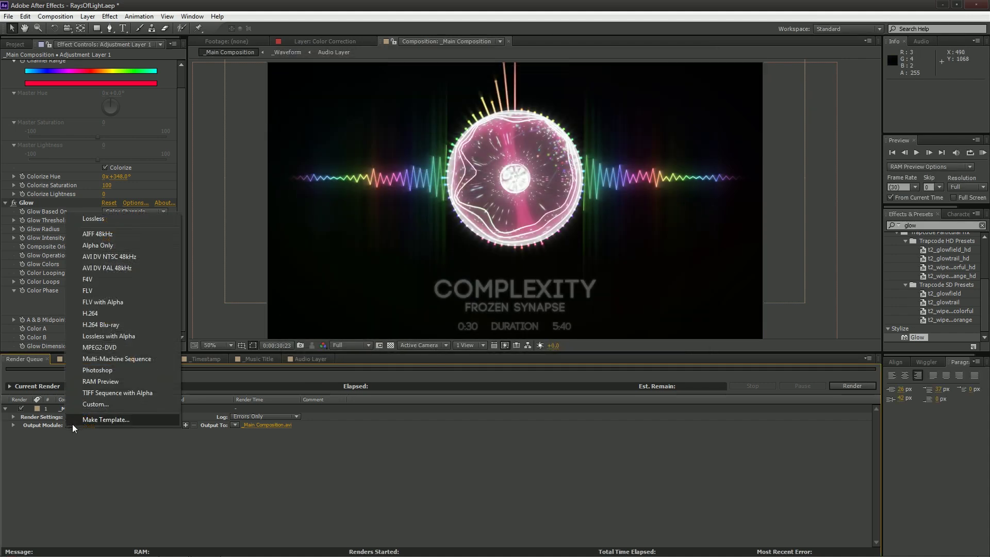
left_click(140, 317)
left_click(291, 425)
left_click(184, 251)
left_click_drag(184, 251, 33, 253)
key("BackSpace")
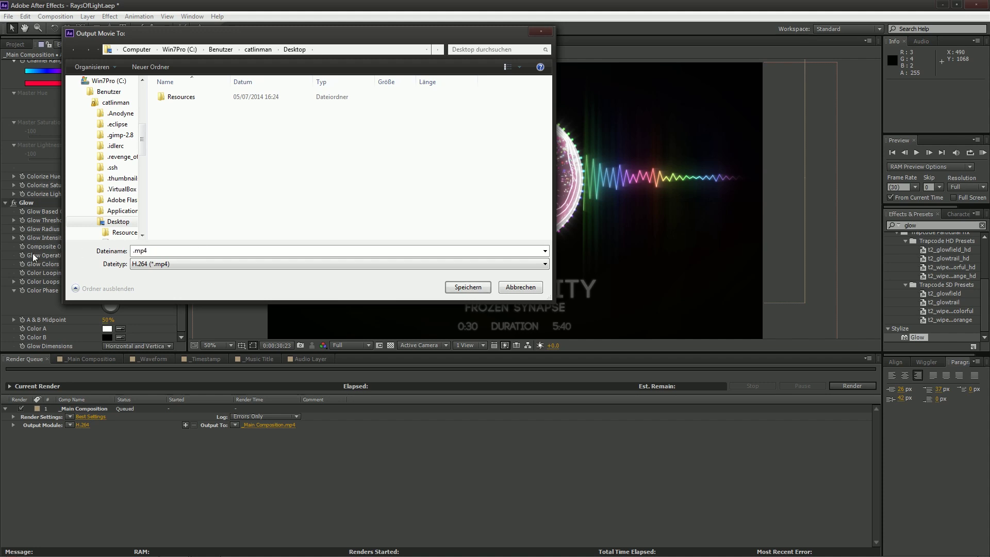
type("Visual")
left_click(466, 287)
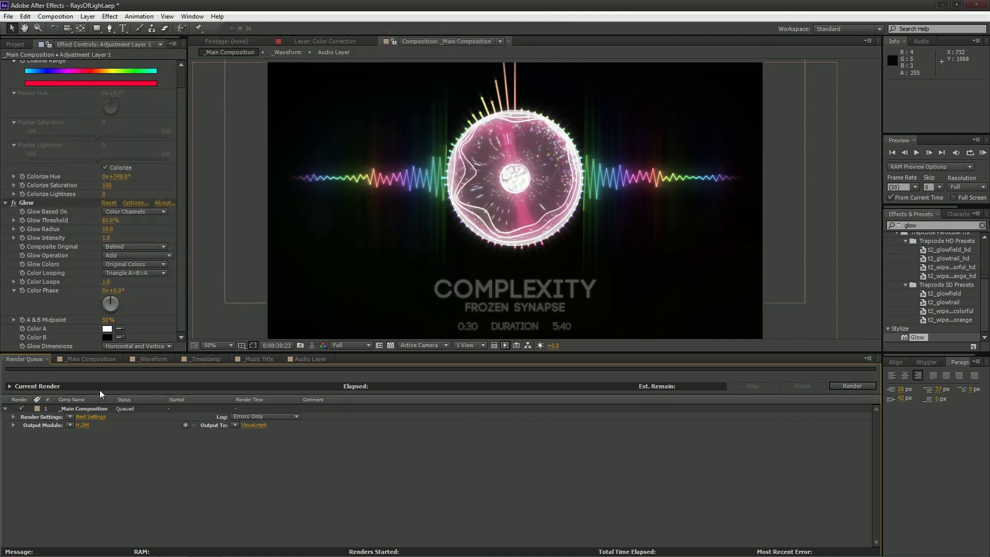
Open the output module's H.264 video format options and set the target bitrate to 20 Mbps.
left_click(82, 425)
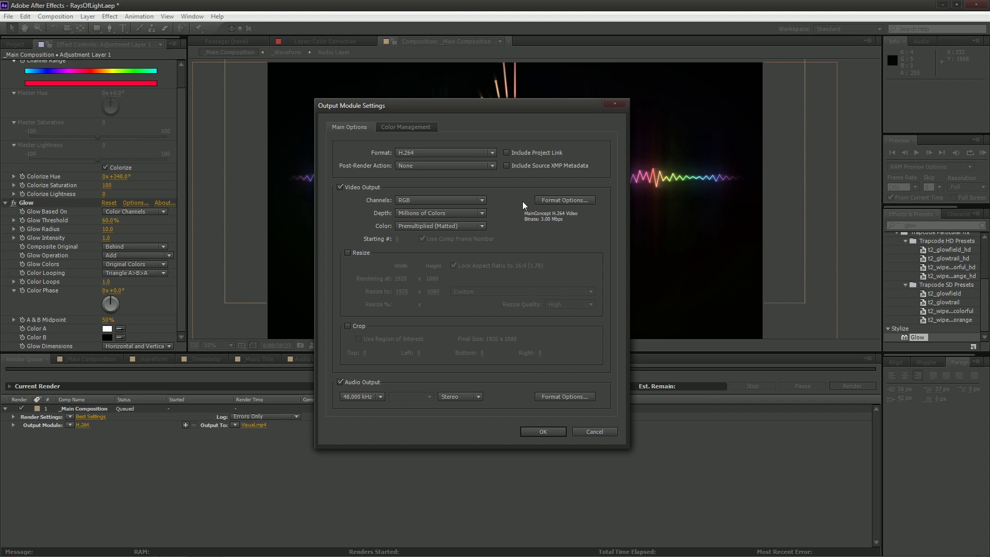
left_click(553, 200)
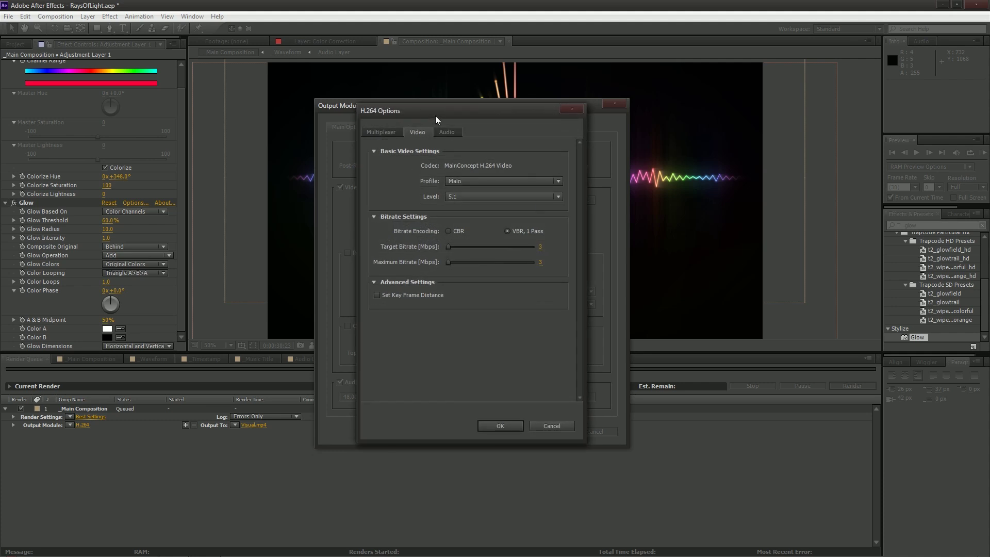
left_click_drag(436, 116, 327, 114)
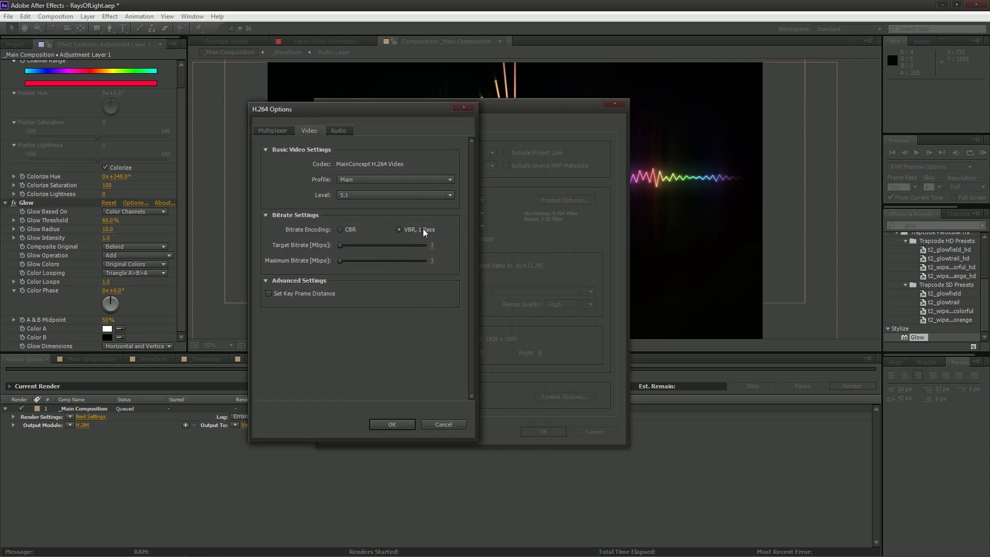
left_click(433, 246)
type("20")
key("Return")
left_click_drag(382, 109, 529, 110)
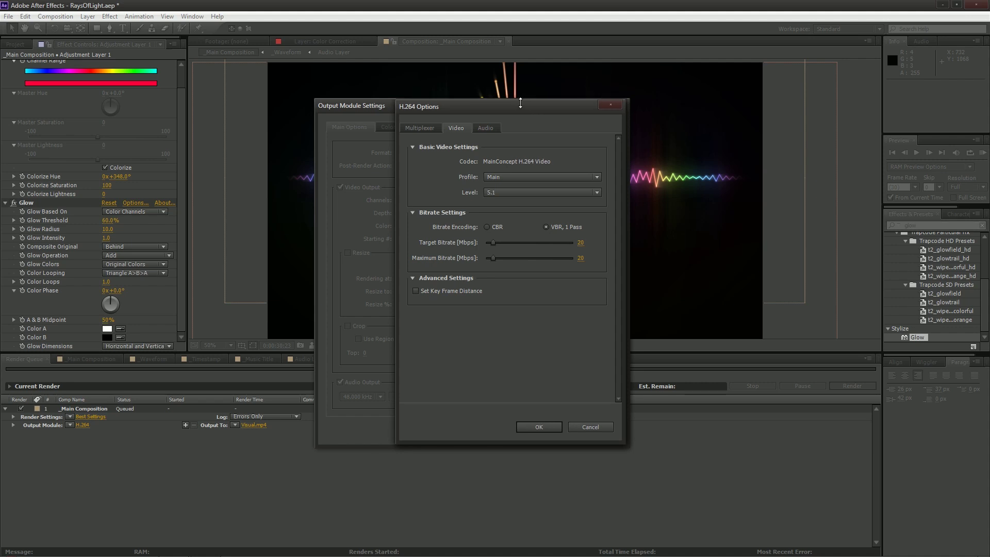
Set the H.264 target and maximum bitrate to 10 Mbps and accept the video options.
left_click(580, 247)
type("10")
key("Return")
type("10")
key("Return")
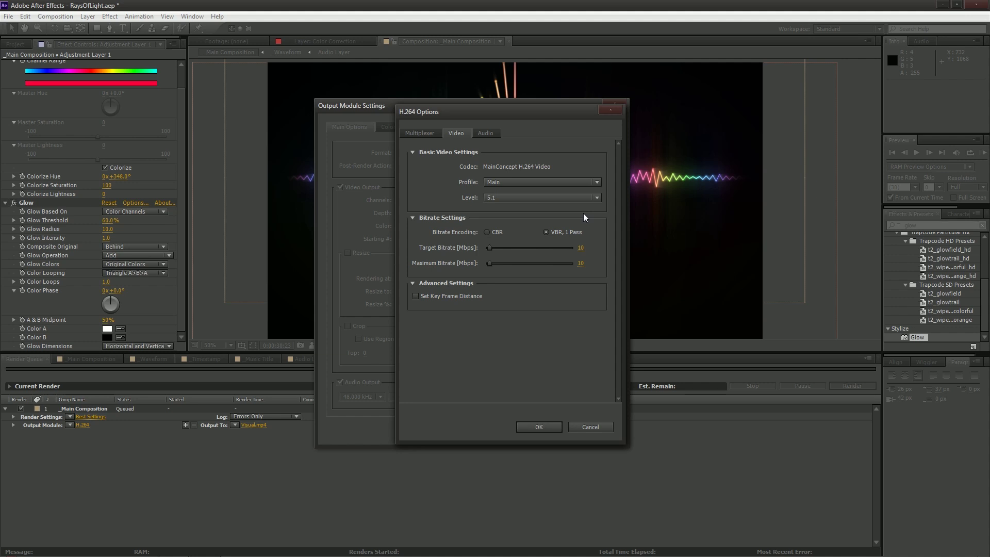
left_click(525, 425)
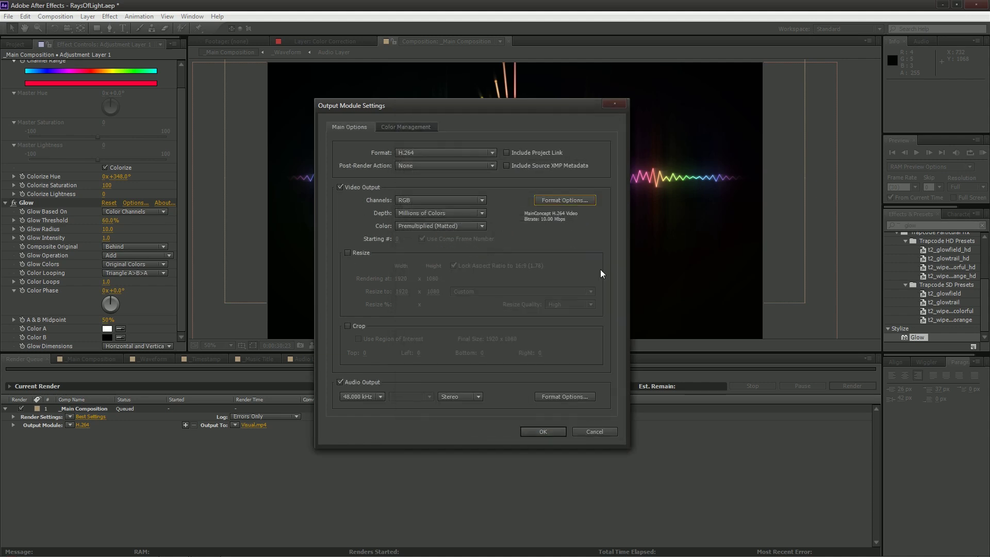
Set the H.264 audio bitrate to 320 kbps and accept the output module settings.
left_click(578, 397)
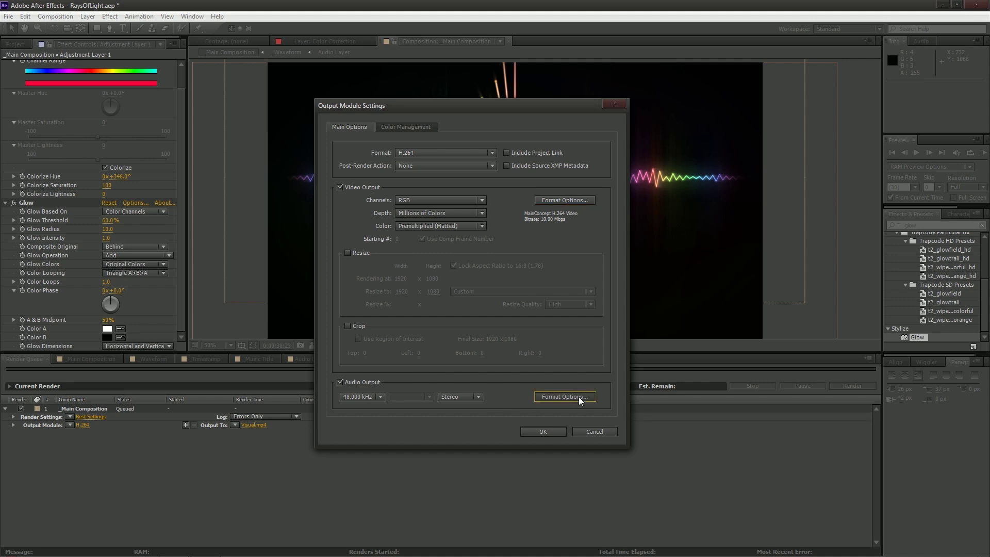
left_click(492, 251)
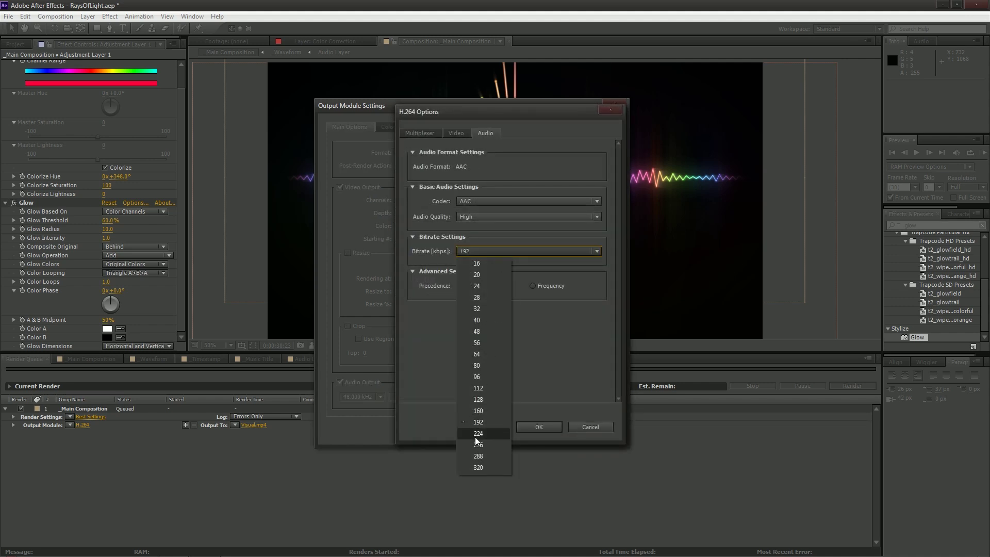
left_click(485, 467)
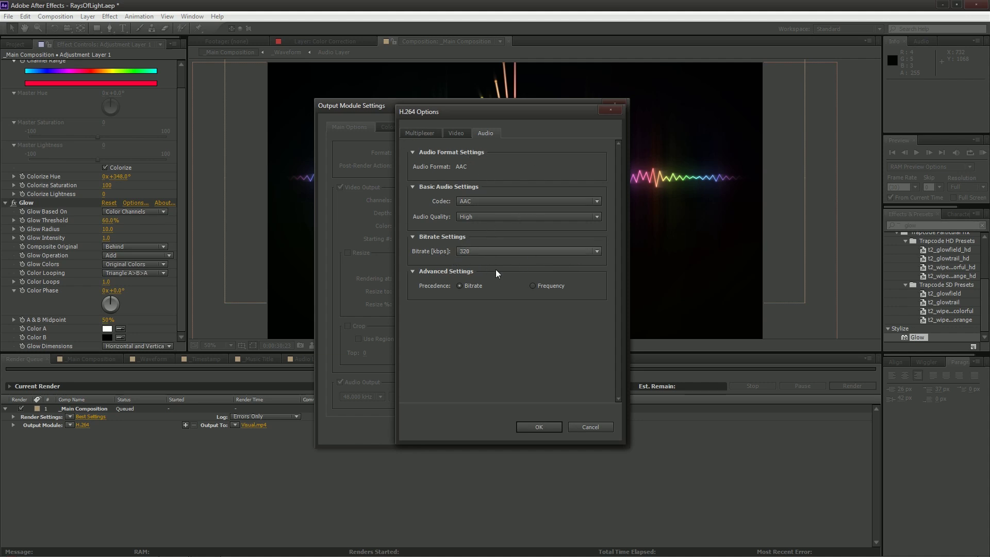
left_click(541, 429)
left_click(550, 432)
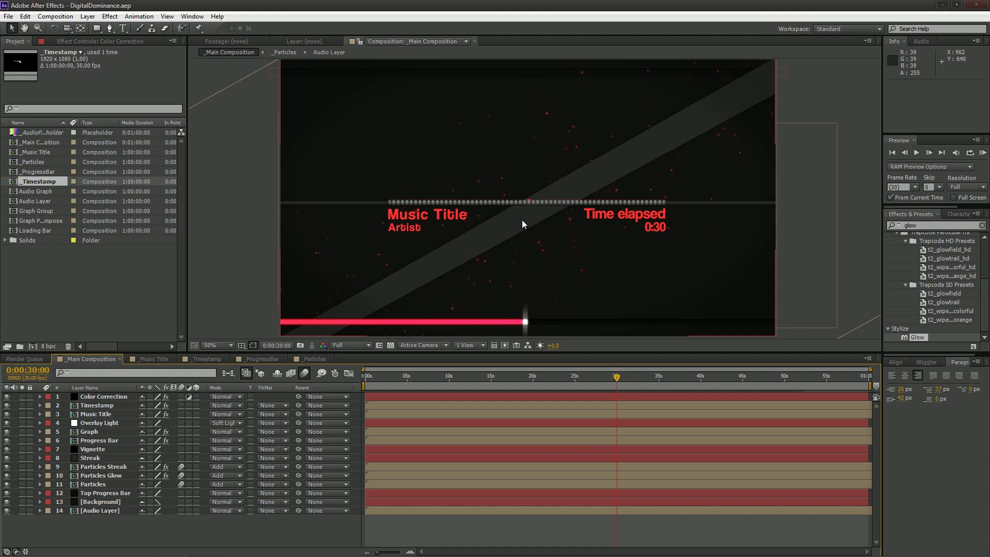
Replace the audio placeholder in the DigitalDominance project with the file Frozen Synapse Red - Complexity.mp3.
left_click(36, 133)
right_click(37, 132)
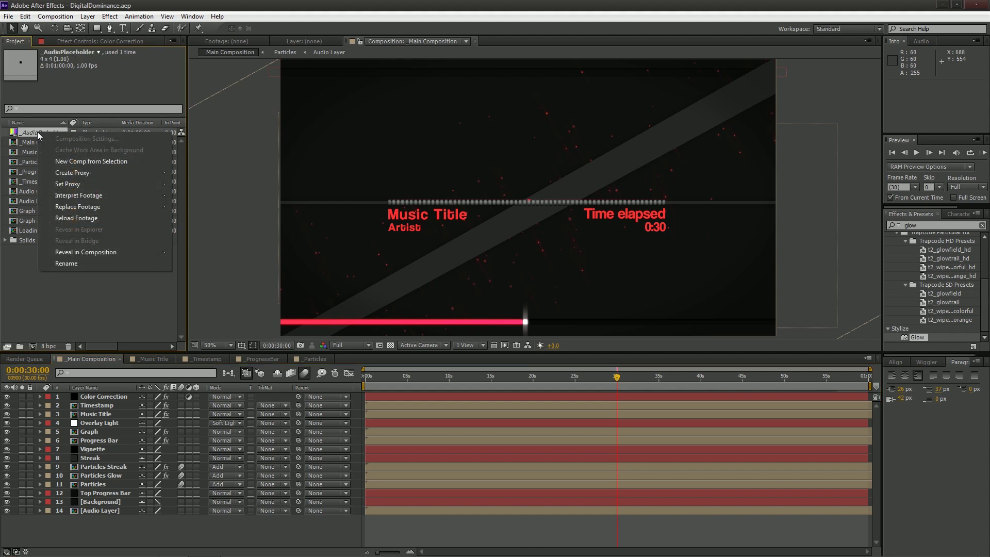
mouse_move(145, 208)
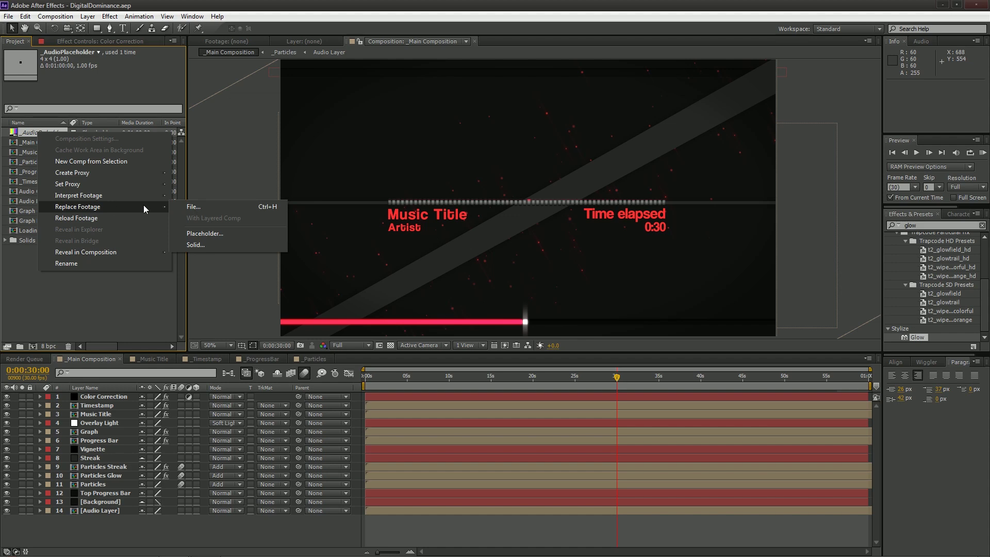
left_click(193, 206)
scroll(542, 171, "down", 5)
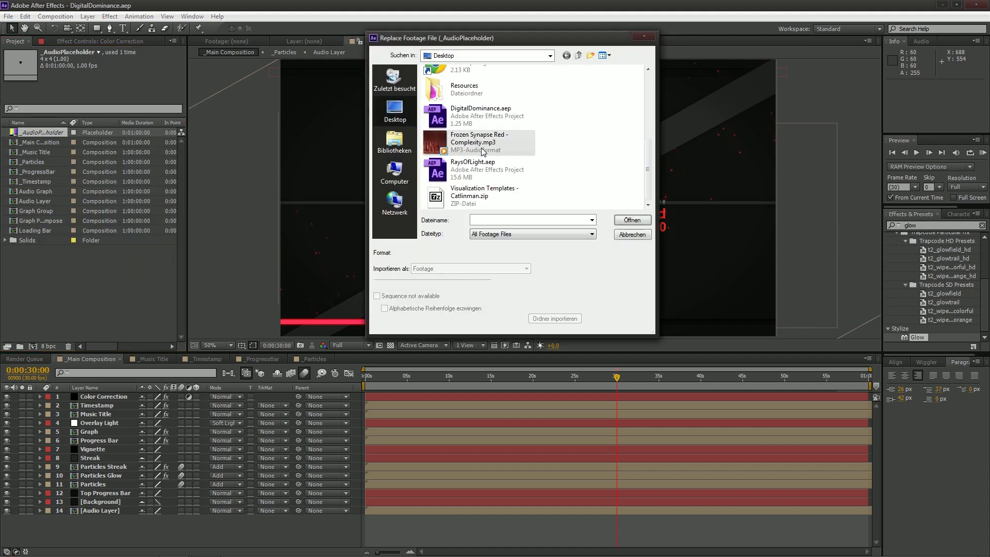
double_click(466, 139)
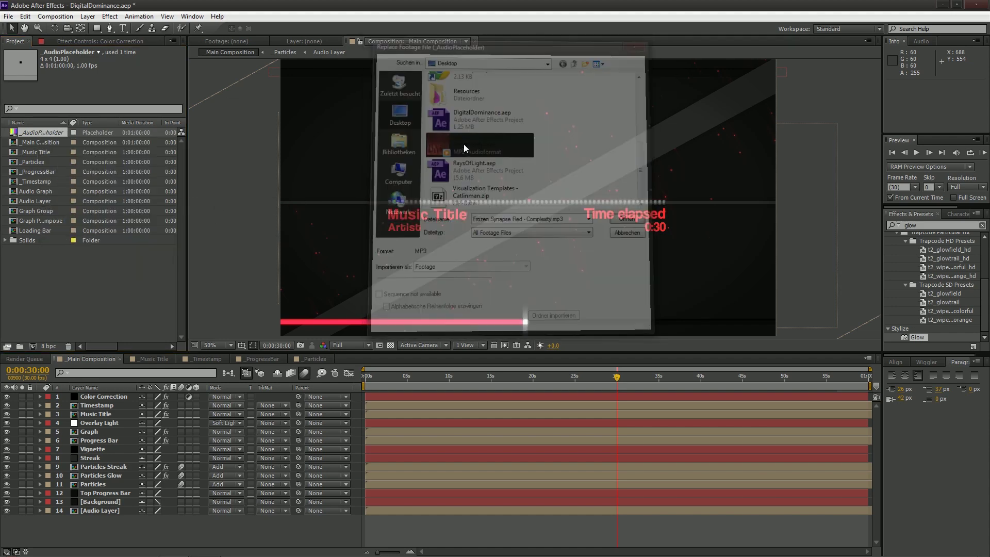
Check the main composition's visualization at 0:00:35:14 and 0:00:40:02, and collapse the Graph layer's properties.
left_click(663, 379)
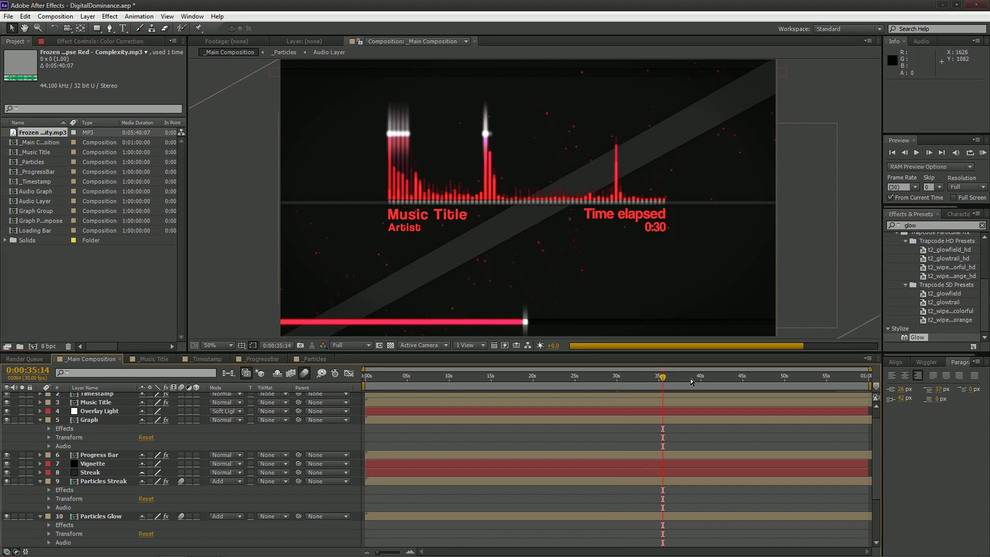
left_click(701, 379)
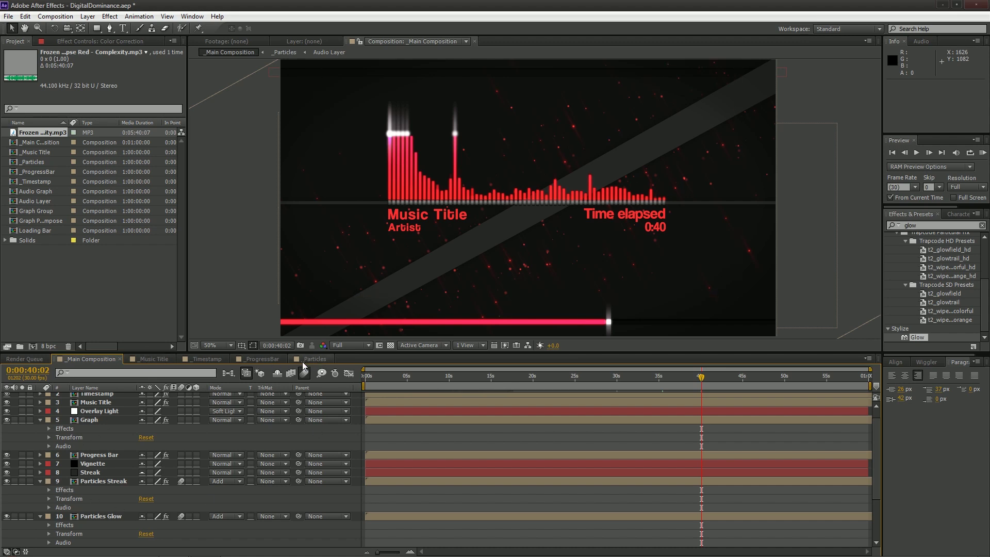
left_click(146, 358)
left_click(77, 358)
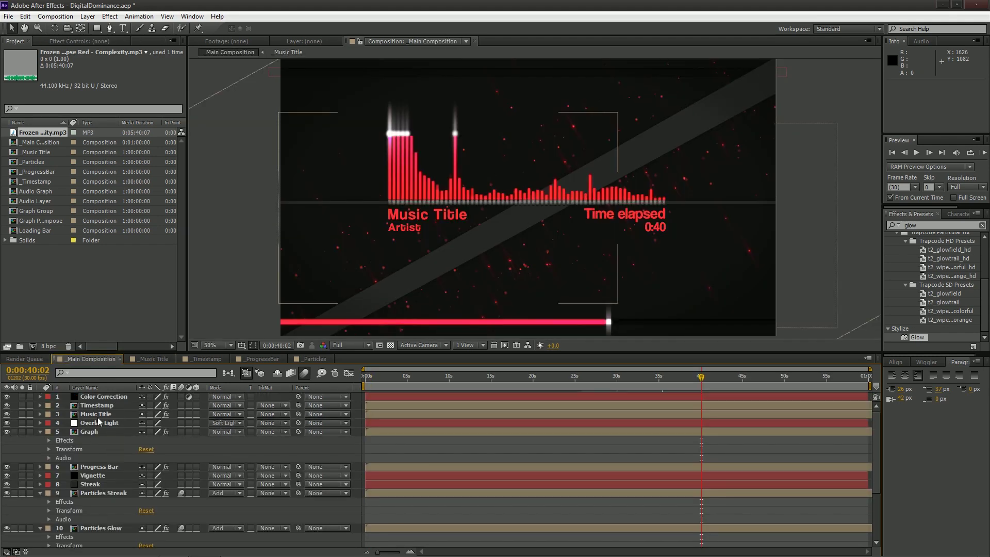
left_click(96, 415)
scroll(93, 466, "down", 3)
scroll(86, 491, "up", 3)
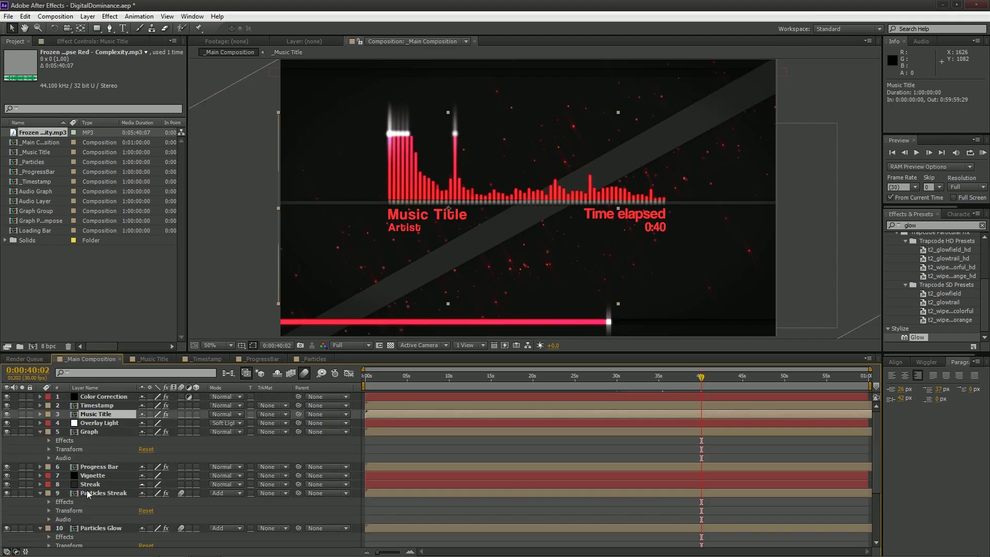
left_click(41, 432)
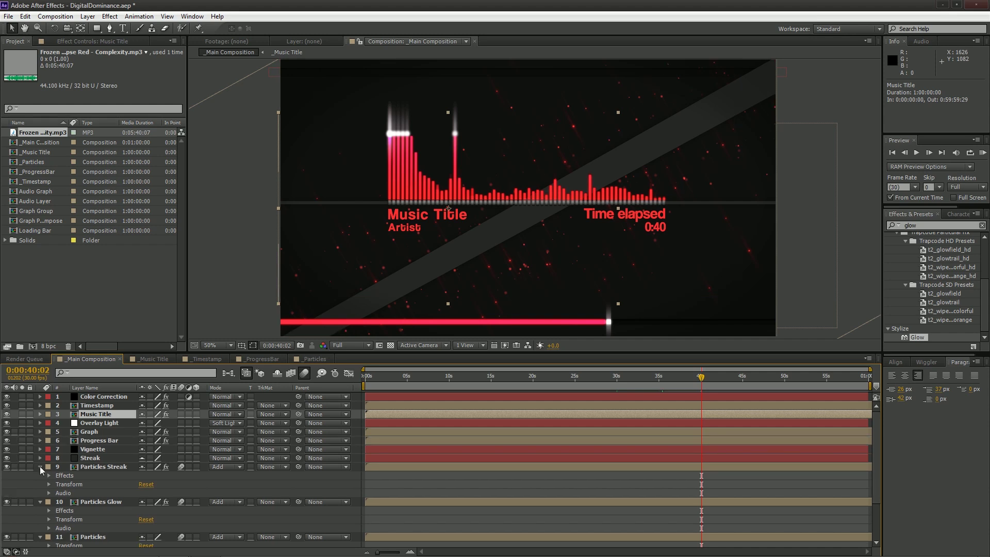
Change the title text in the Music Title composition to "Sample text".
left_click(134, 358)
left_click(436, 209)
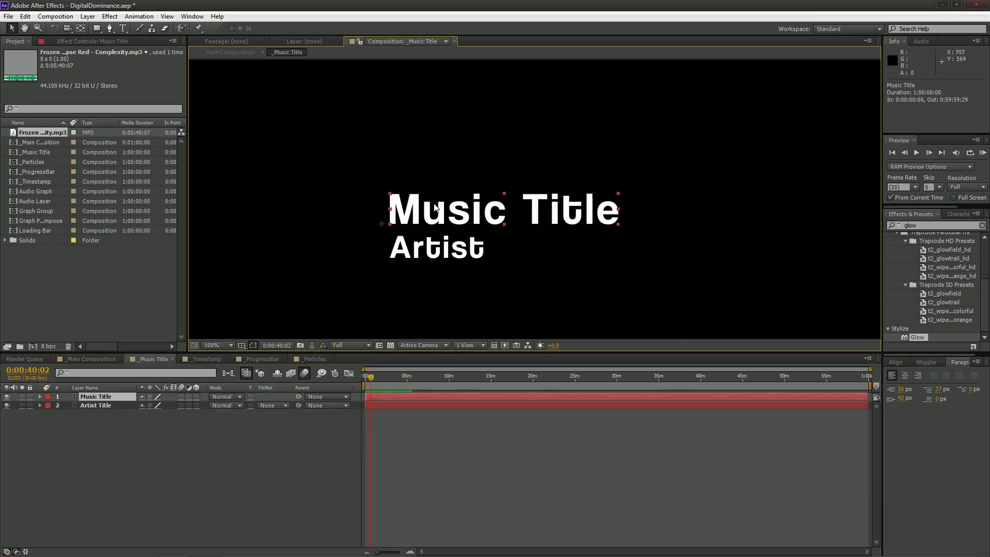
double_click(439, 207)
left_click(426, 210)
triple_click(435, 212)
type("Sample text")
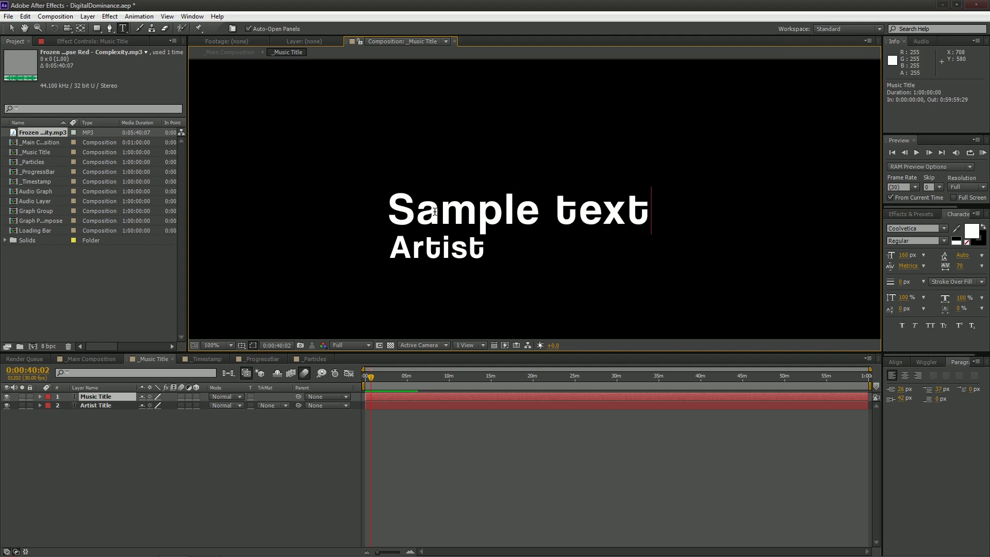
left_click(247, 484)
Change the artist text to "Yo" and return to the main composition.
left_click(422, 260)
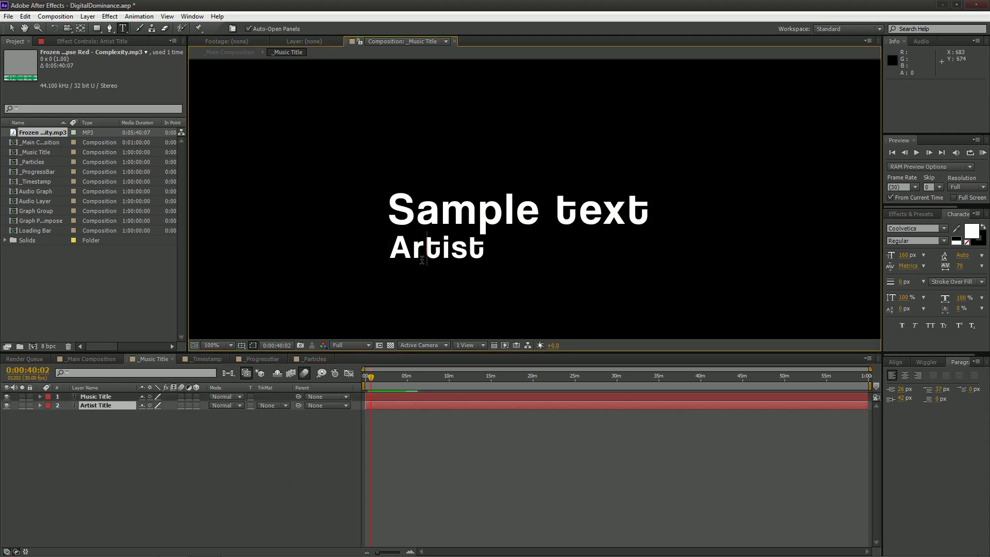
double_click(448, 259)
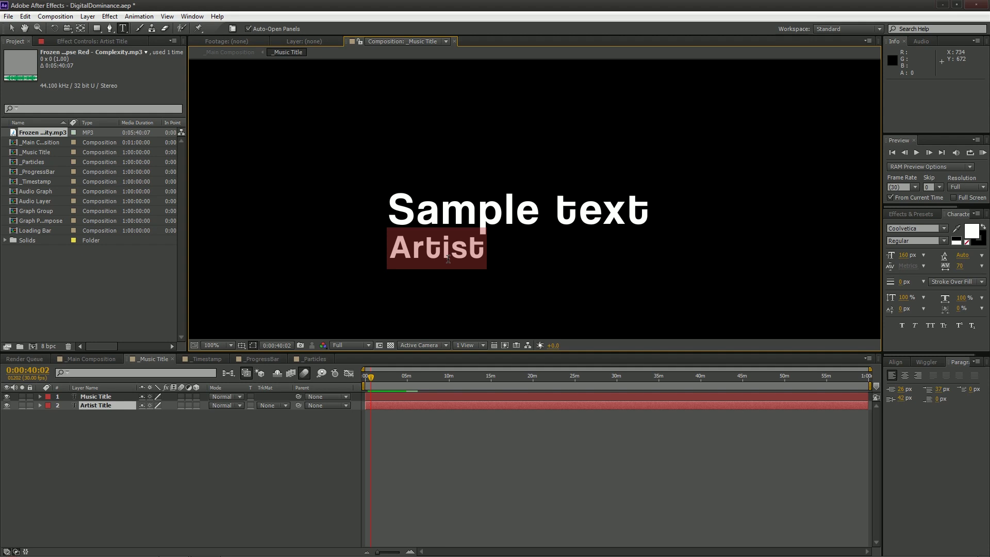
type("Yo")
left_click(262, 496)
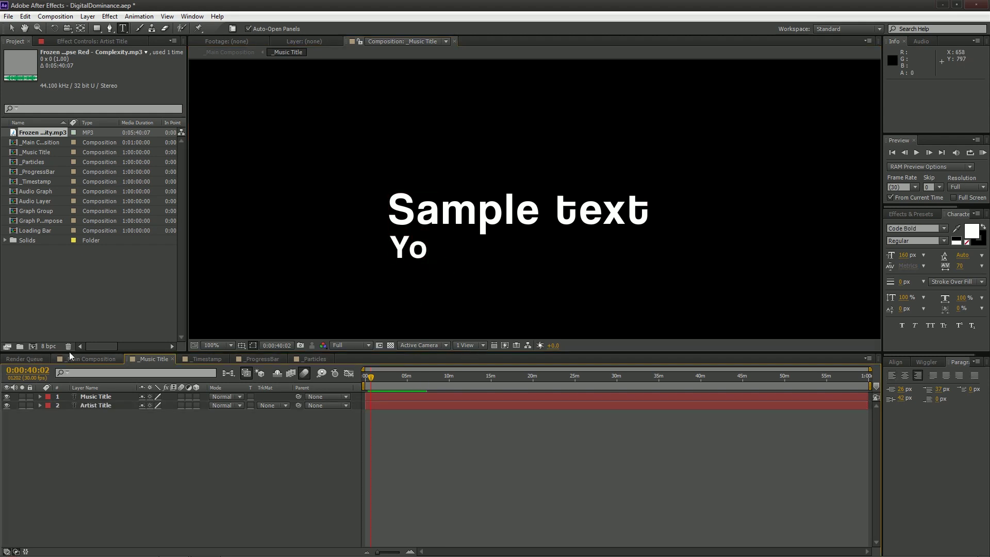
left_click(109, 360)
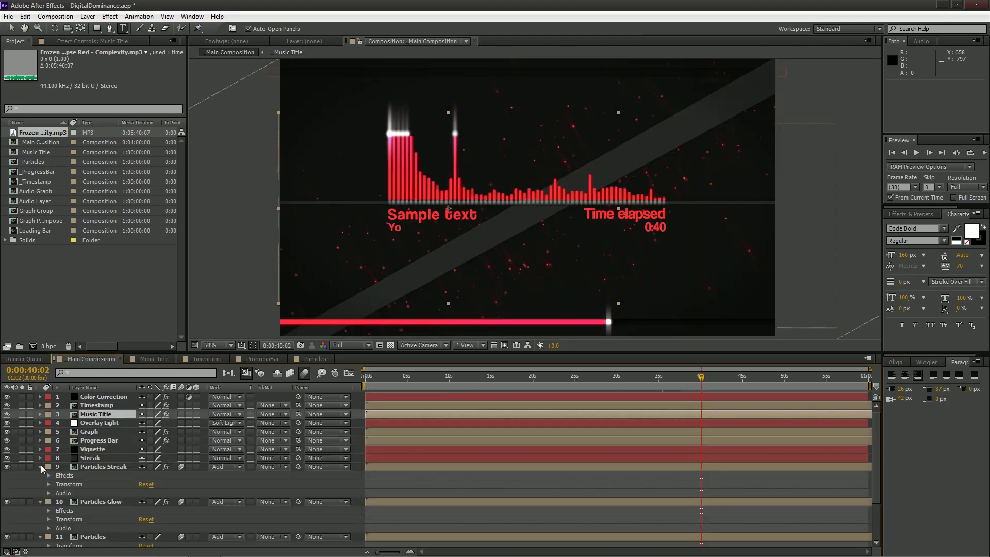
Collapse the expanded properties of the Particles Streak, Particles Glow and Particles layers in the main composition.
left_click(42, 466)
left_click(42, 475)
left_click(39, 485)
left_click(40, 510)
left_click(76, 526)
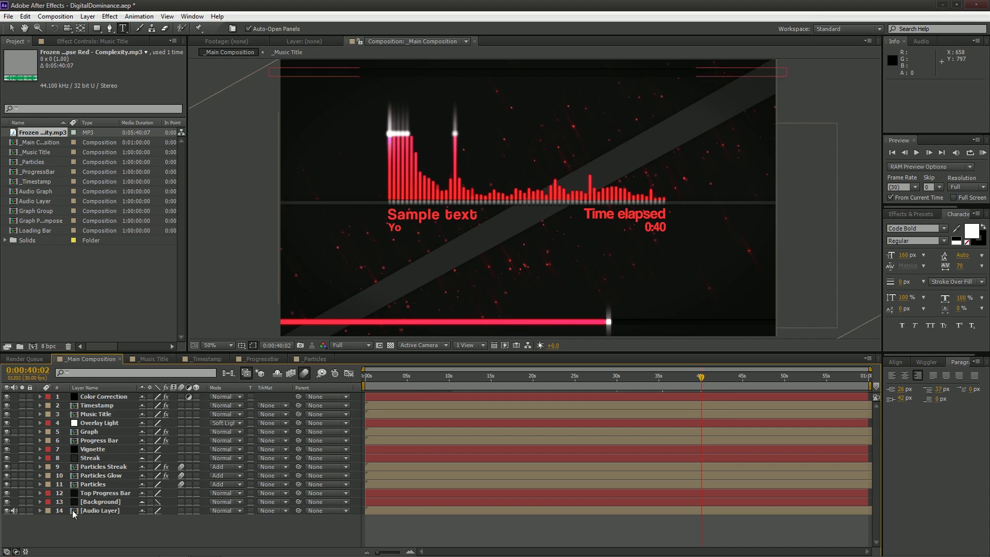
Preview only the music from 0:00:40:02 with all layers except Audio Layer hidden, and make the layers visible again.
left_click_drag(7, 502, 6, 392)
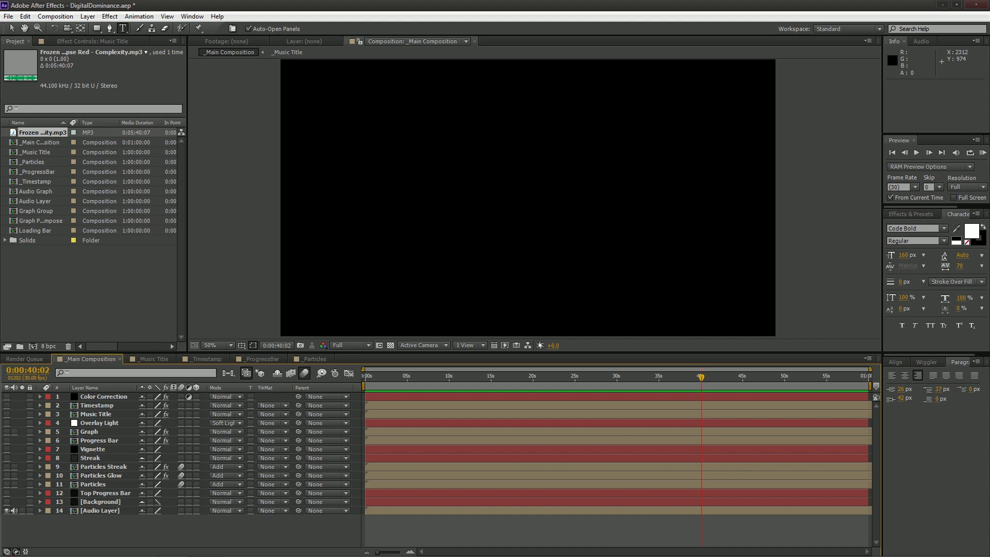
left_click(983, 153)
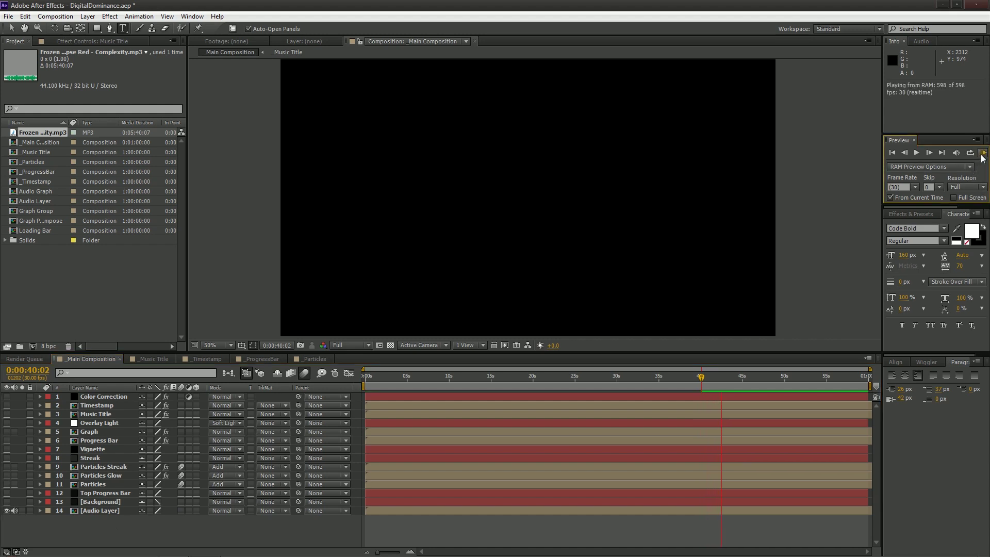
key("space")
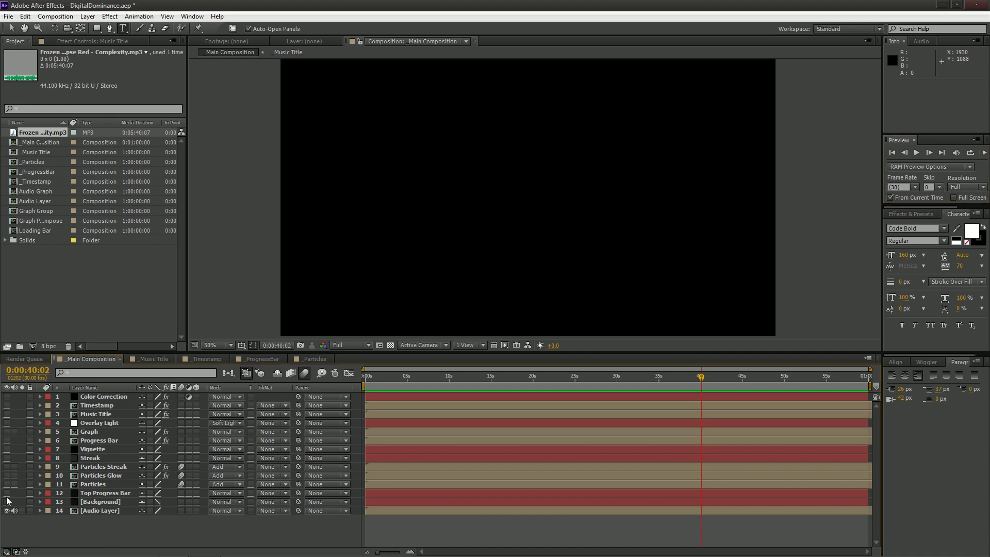
left_click(7, 511, "alt")
Inspect the "Time elapsed" text in the _Timestamp composition.
left_click(209, 359)
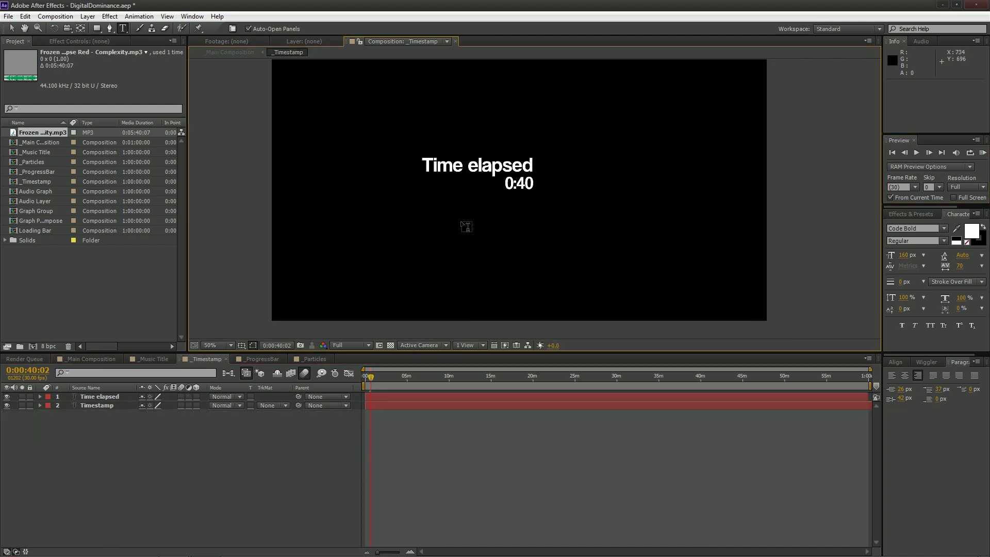
left_click_drag(407, 178, 521, 178)
left_click(215, 469)
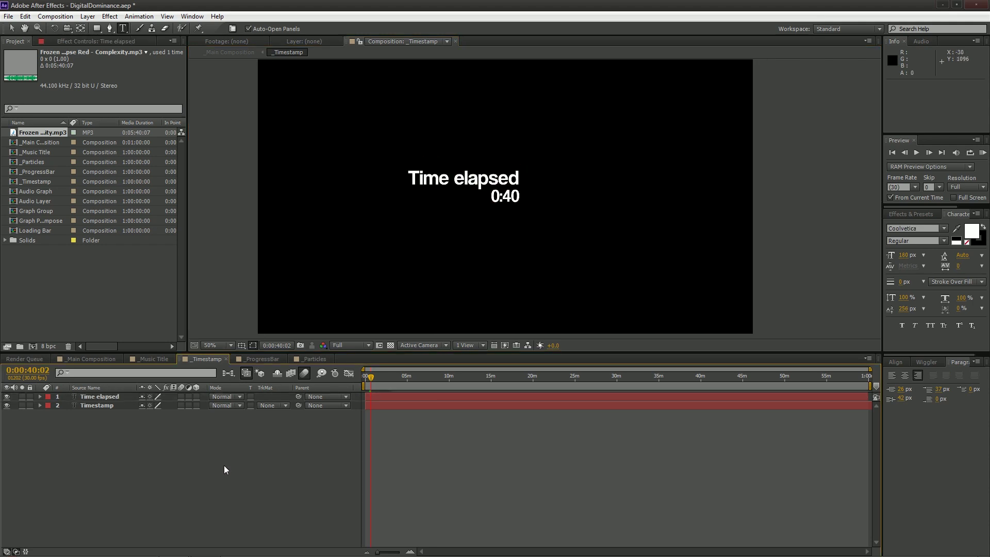
Show the Duration layer's effect settings in the _ProgressBar composition and check the progress bar around 0:01:02:21.
left_click(279, 359)
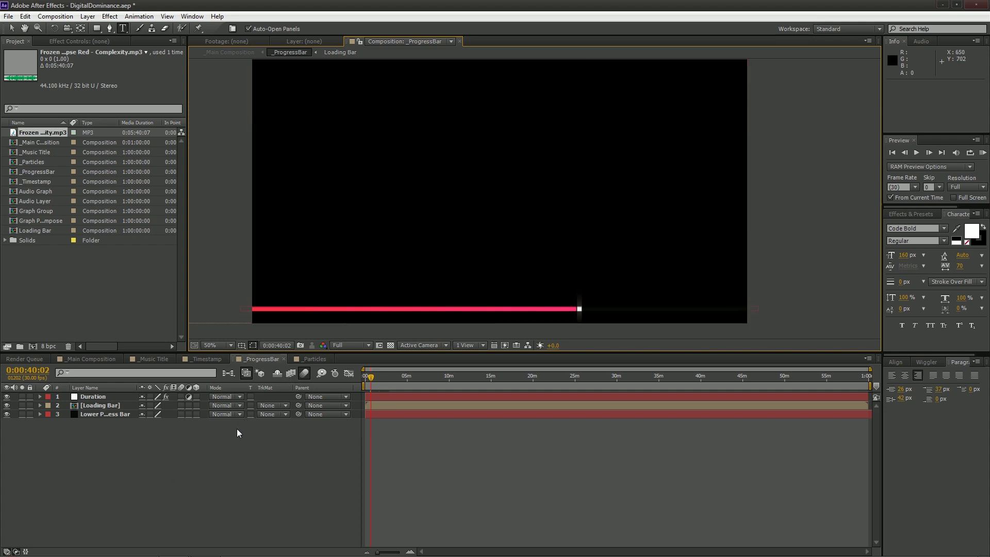
left_click_drag(594, 311, 636, 259)
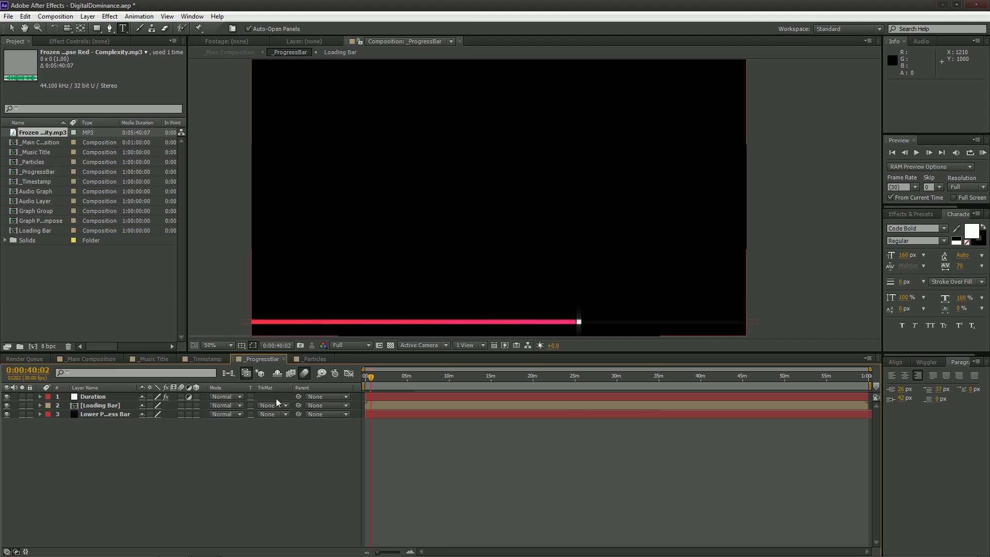
left_click(157, 410)
left_click(103, 398)
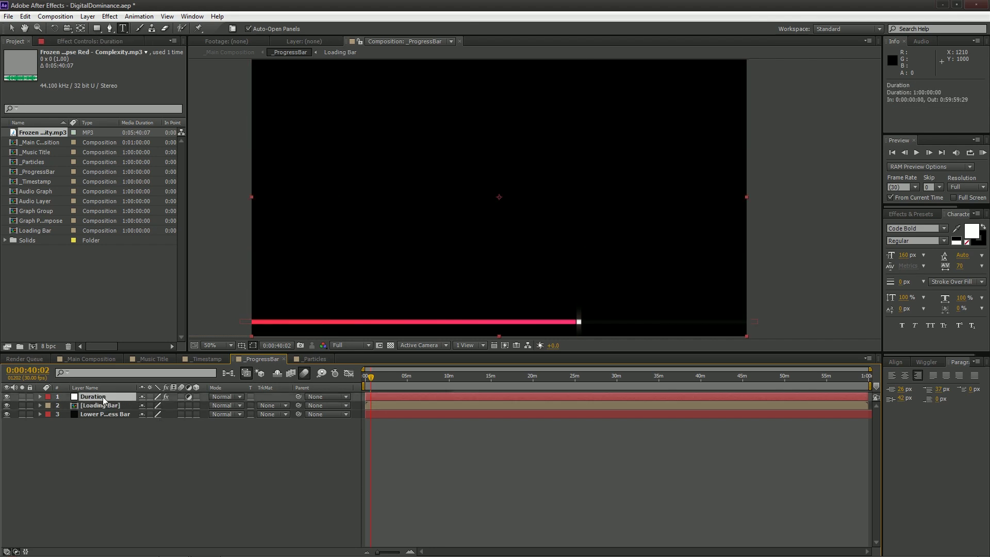
left_click(88, 41)
left_click(584, 374)
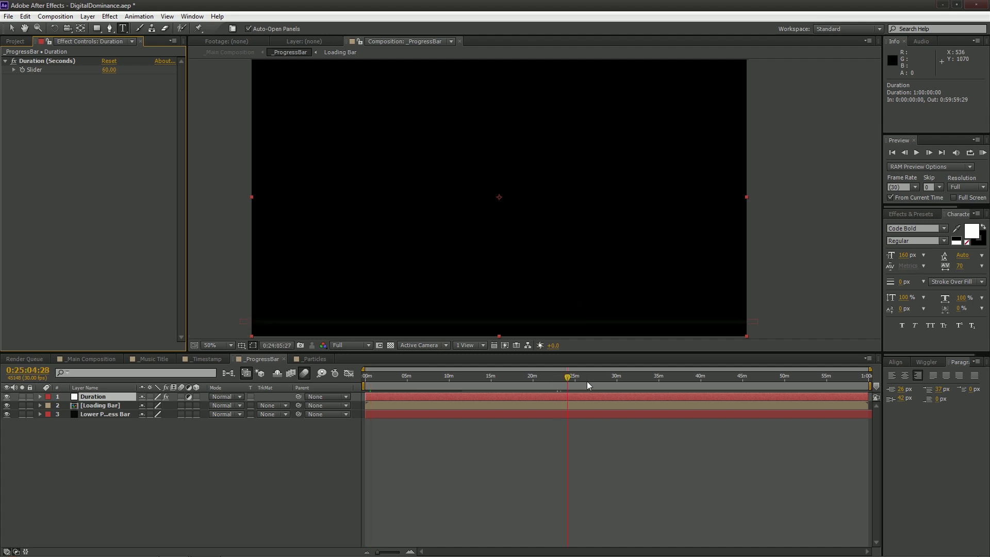
left_click(363, 381)
left_click_drag(363, 382, 375, 383)
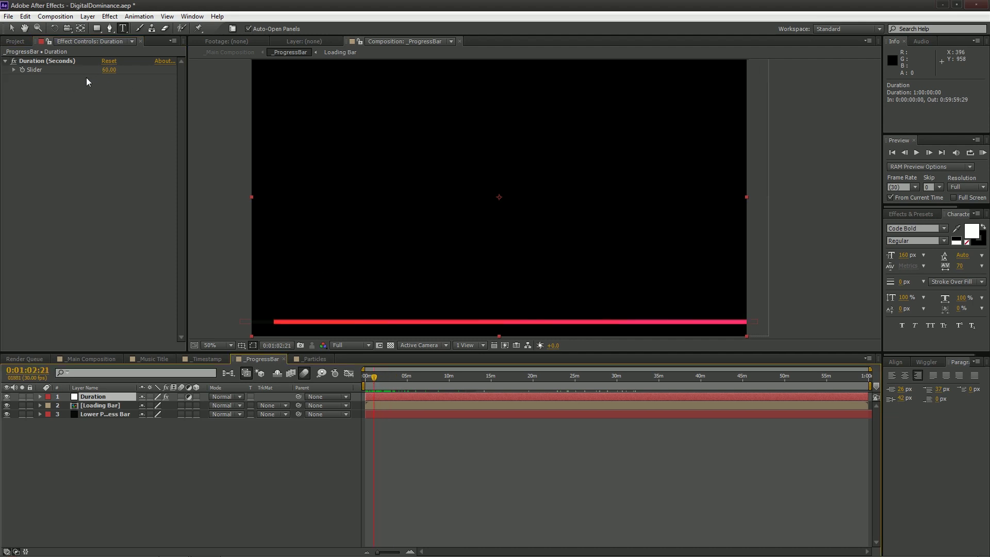
Set the Duration layer's Duration (Seconds) slider to 340.
left_click(101, 401)
left_click(107, 71)
type("300")
key("Return")
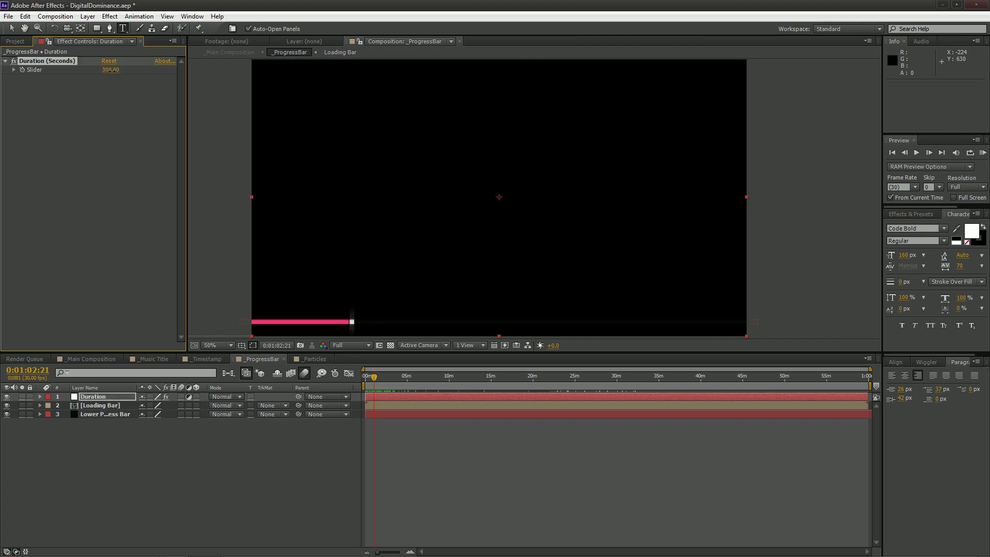
key("Return")
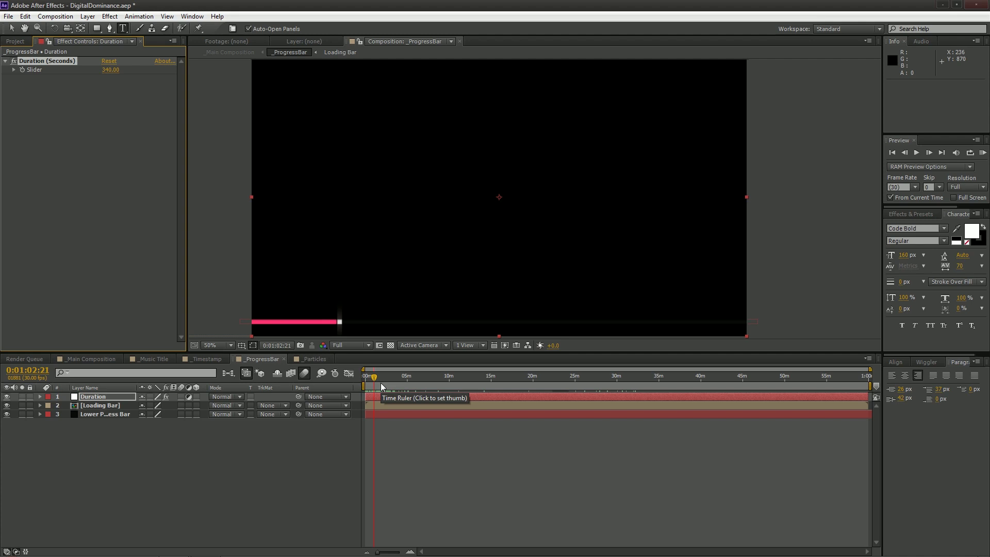
Check the progress bar at 0:05:40:00 and deselect the Duration layer.
left_click(275, 344)
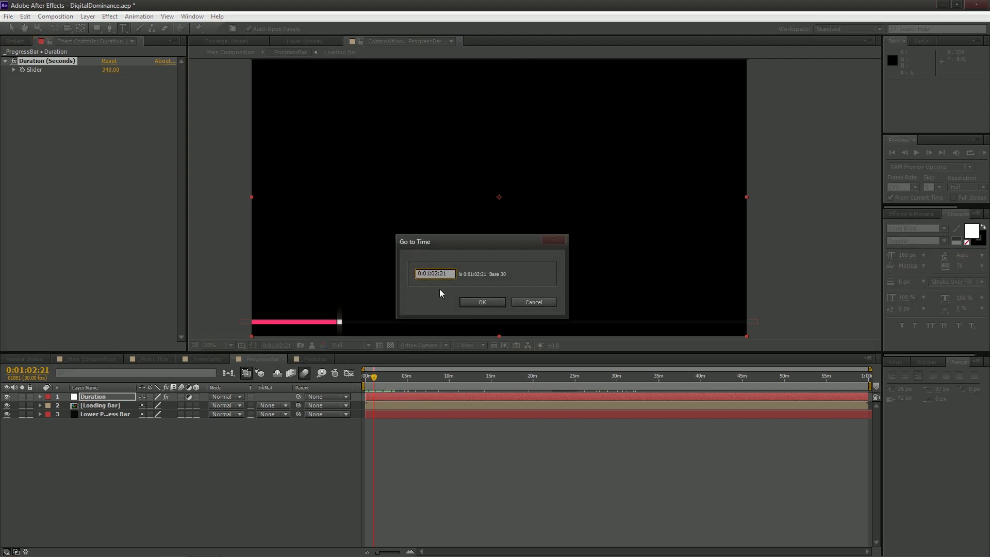
type("4")
key("BackSpace")
type("0")
key("Return")
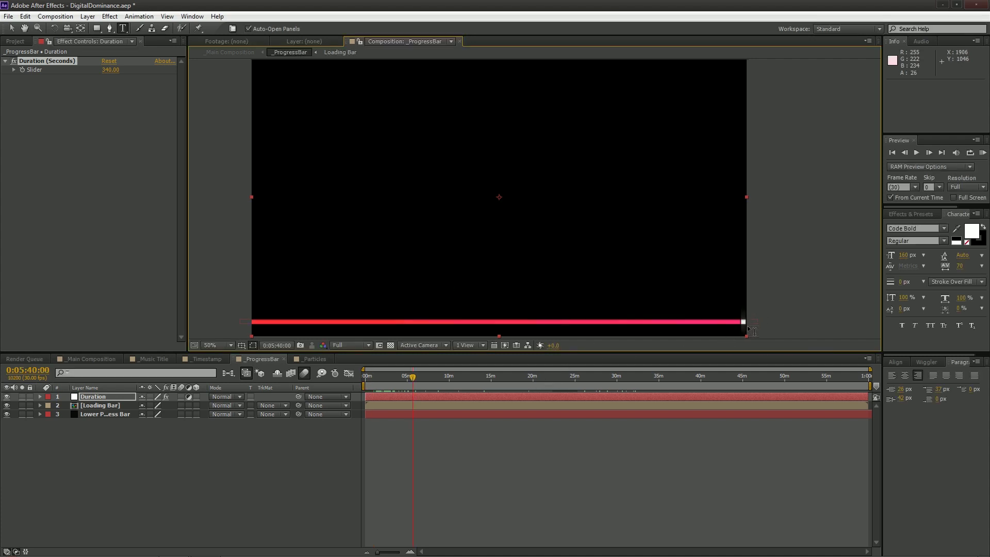
left_click(90, 367)
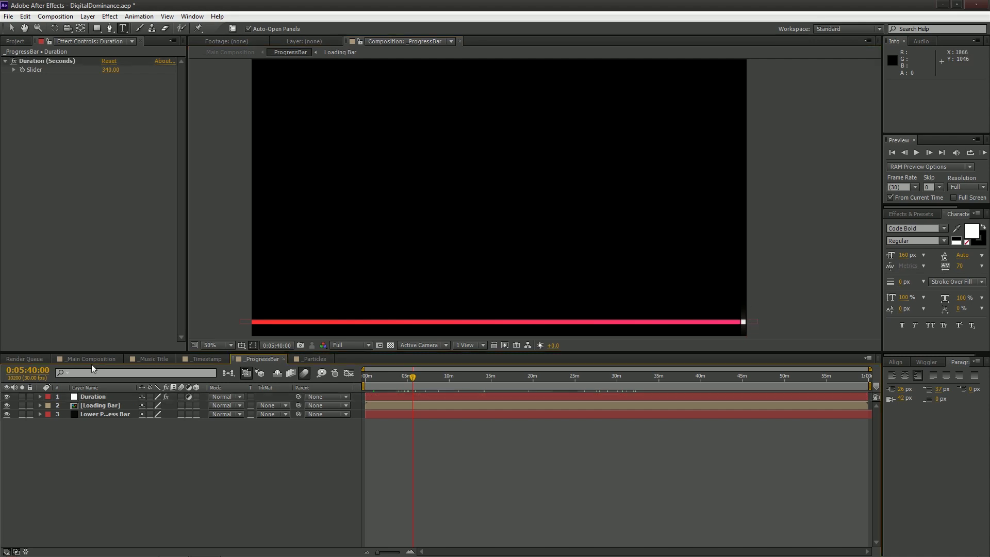
Turn on the audio of the Audio Layer in the _Particles composition, checking the main composition's layers.
left_click(322, 358)
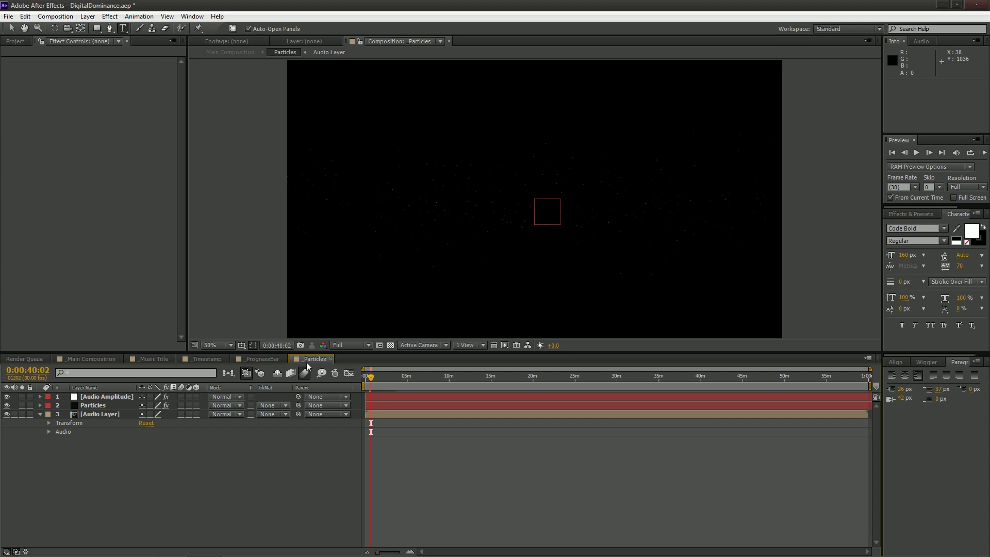
left_click(15, 41)
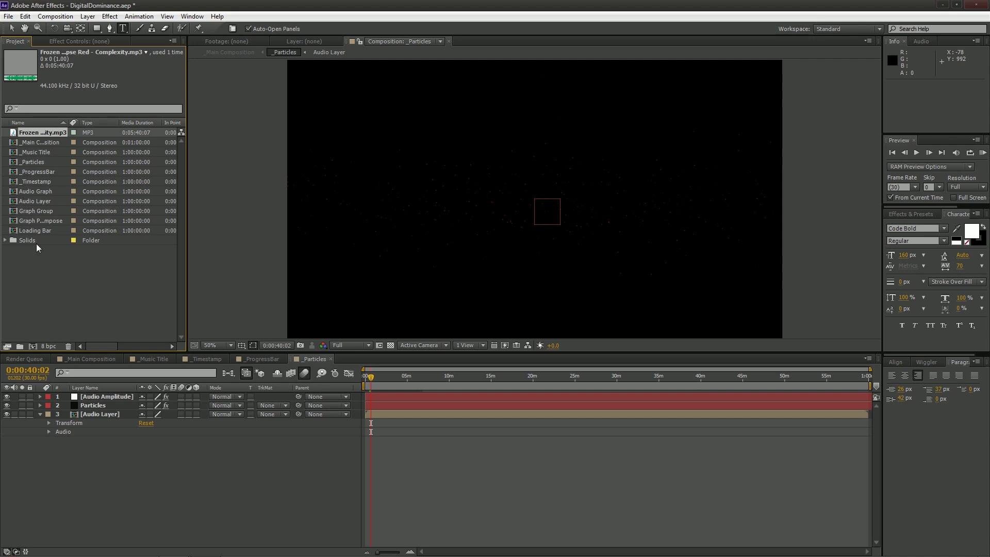
left_click(236, 437)
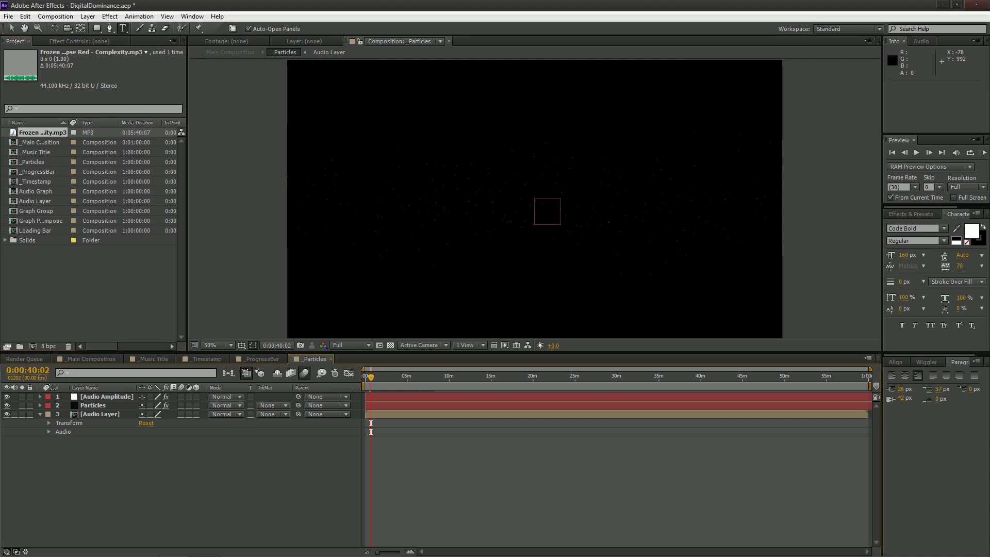
left_click(101, 397)
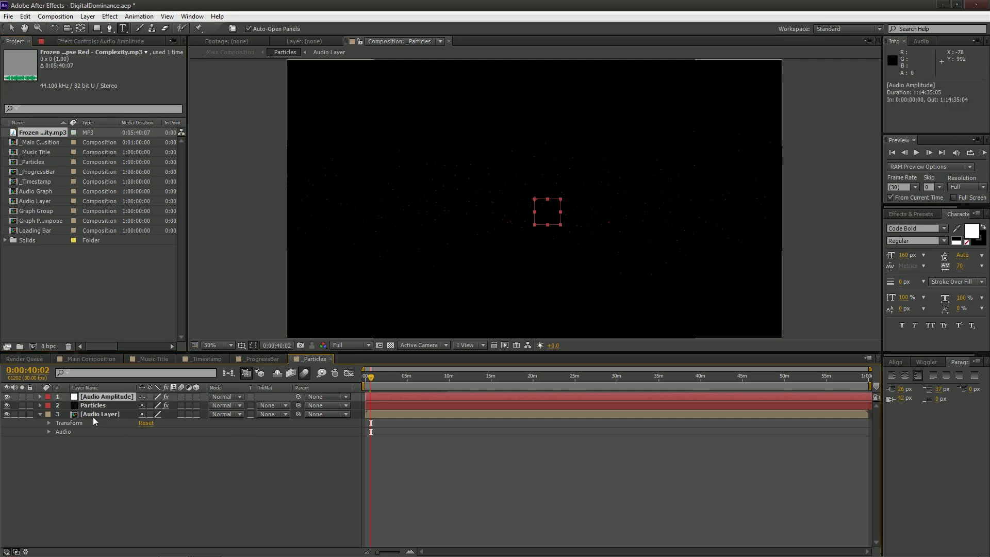
left_click(94, 415)
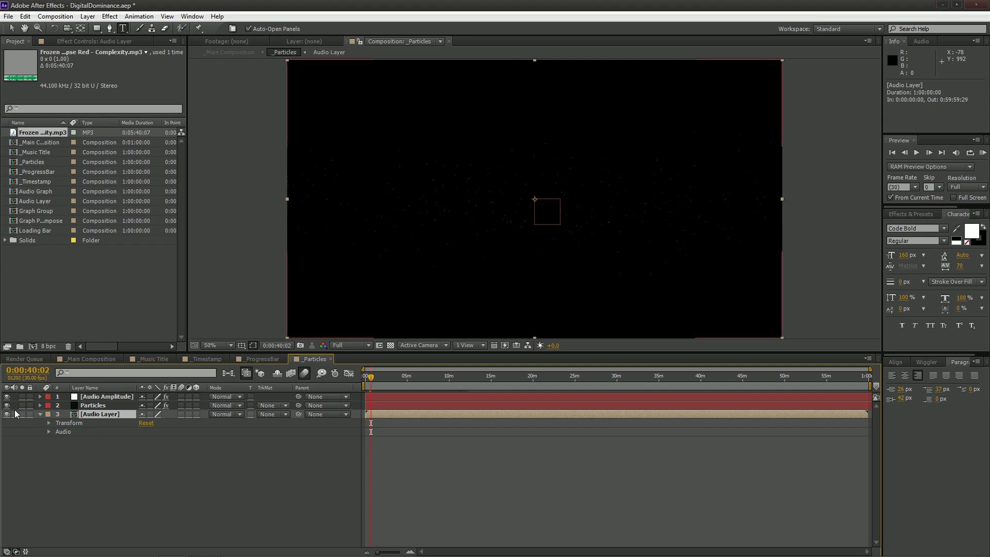
left_click(97, 360)
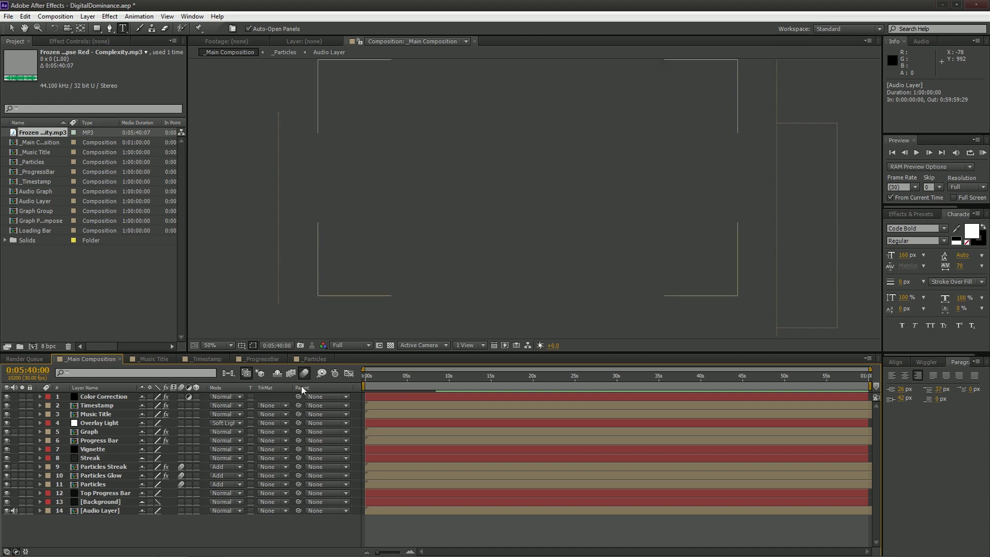
left_click(304, 360)
left_click(85, 474)
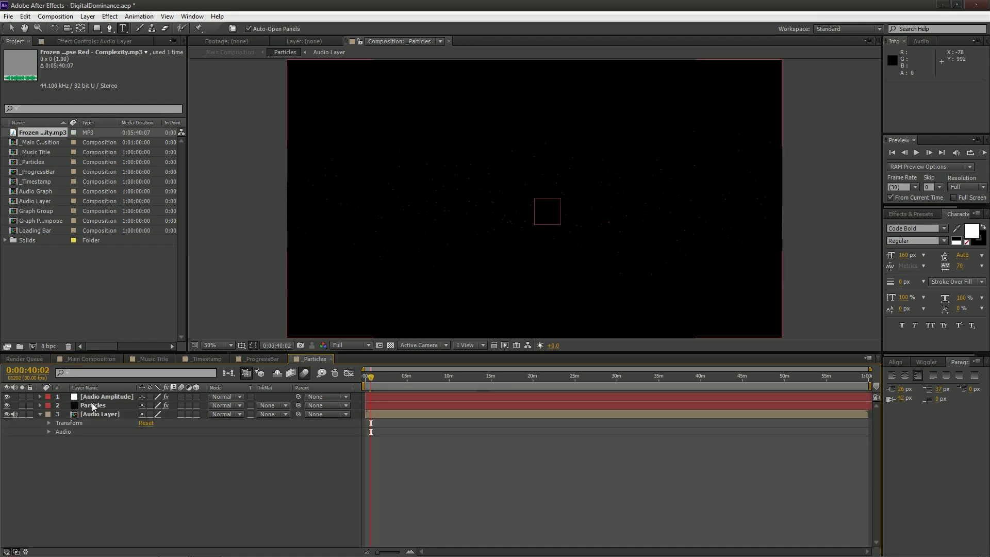
Rename the Audio Amplitude layer in the _Particles composition to "Amplitude".
left_click(95, 406)
right_click(86, 414)
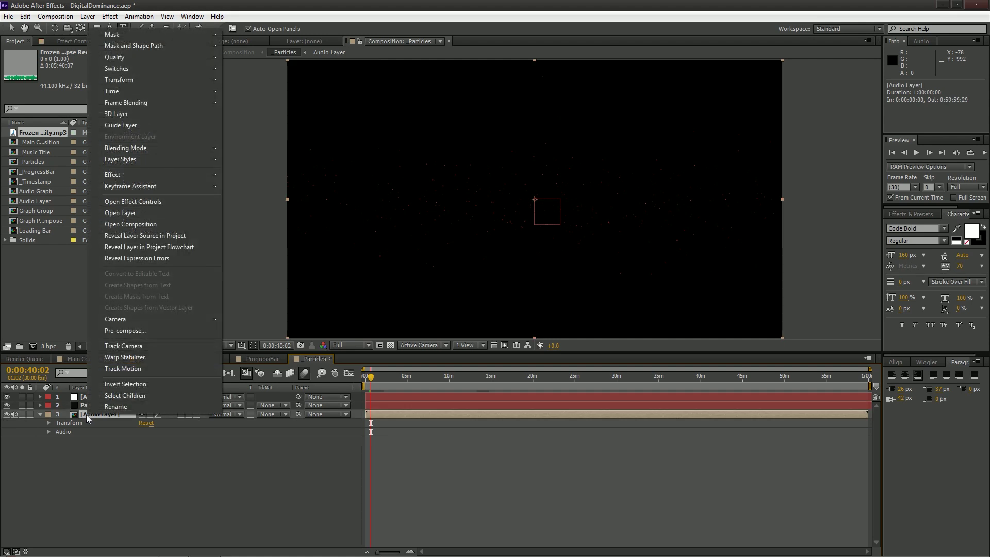
left_click(95, 406)
right_click(106, 397)
left_click(138, 375)
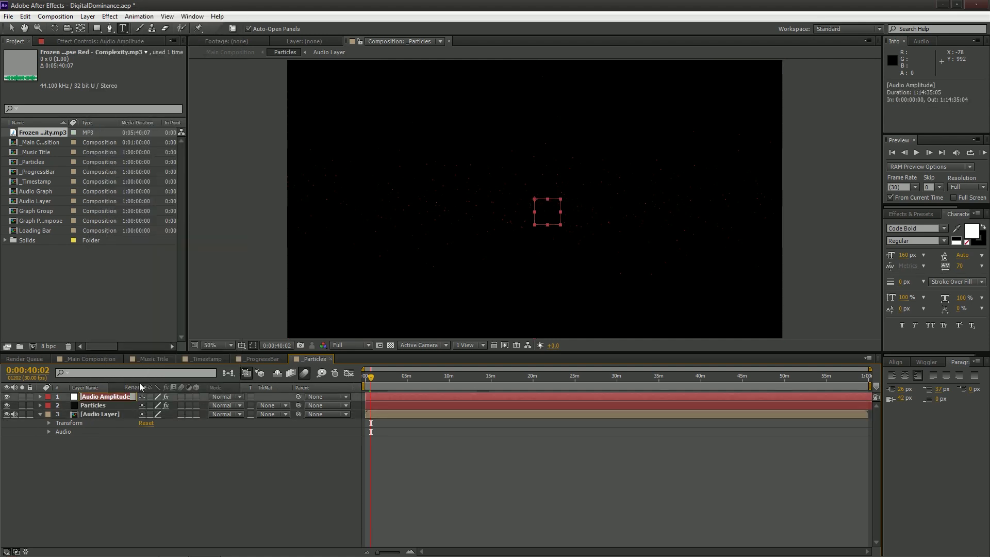
type("Ap")
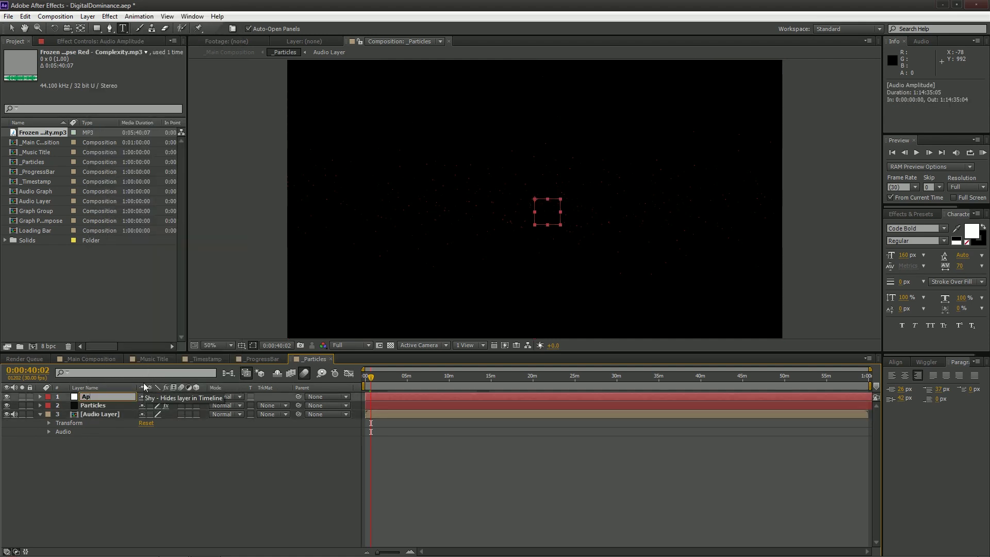
type("lmplitude")
key("Return")
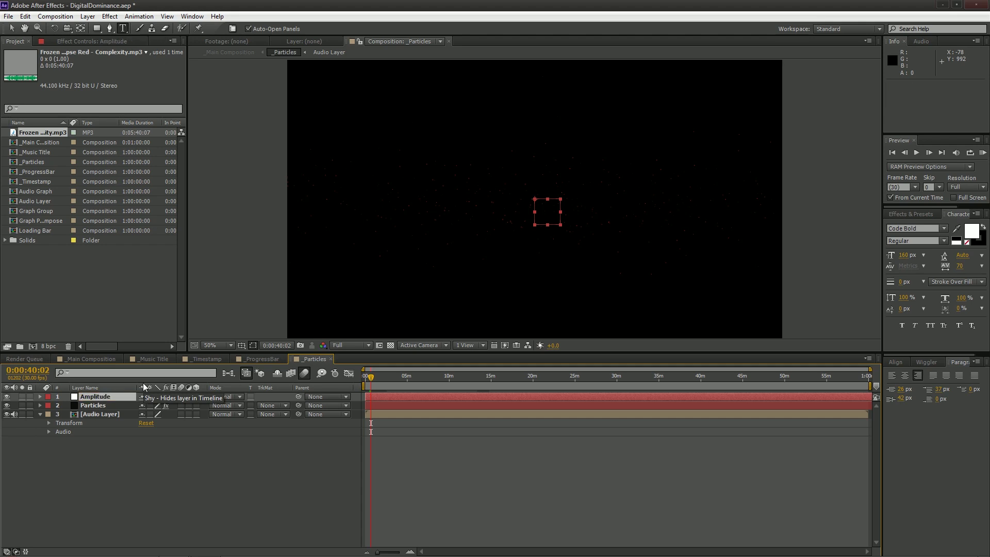
left_click(133, 453)
Convert the Audio Layer's audio to keyframes in the _Particles composition.
left_click(89, 416)
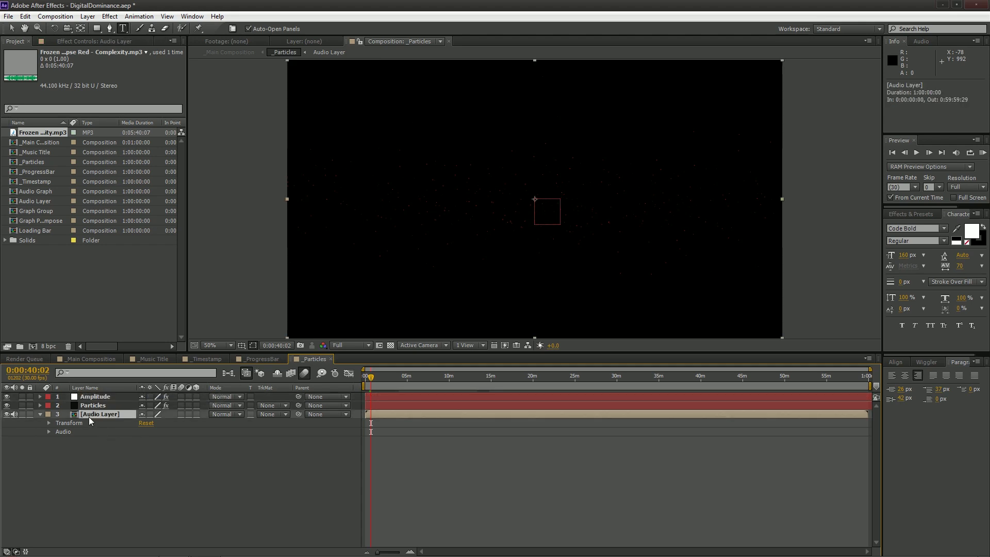
right_click(88, 416)
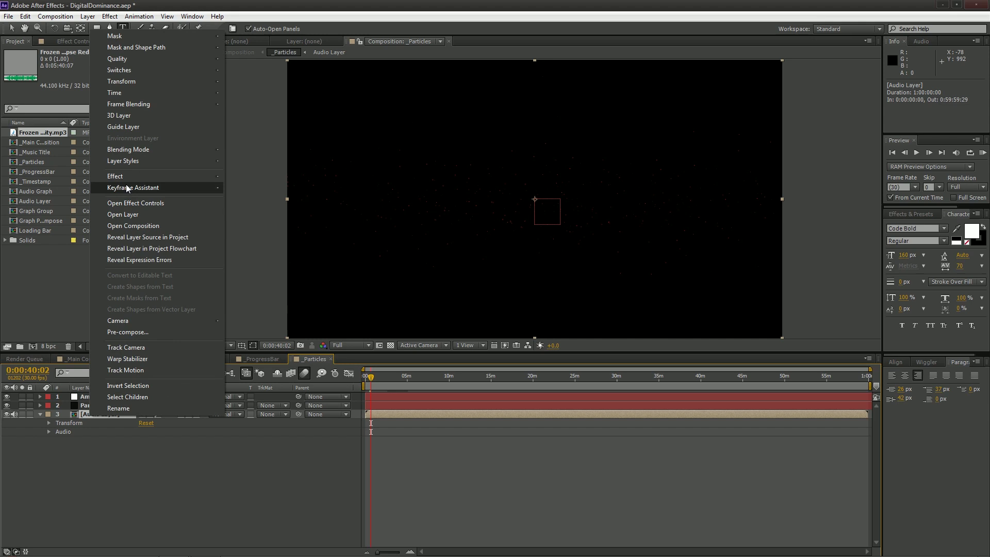
mouse_move(128, 188)
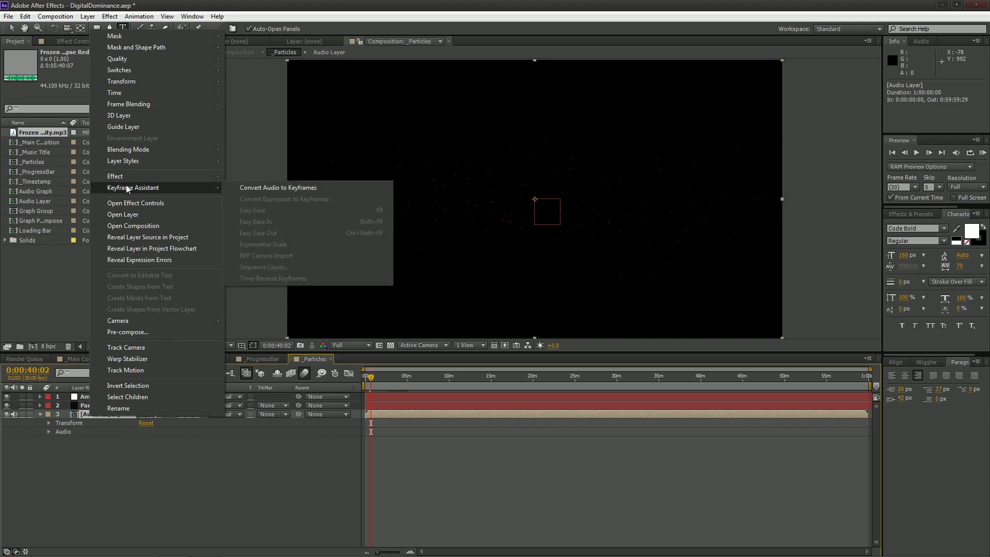
left_click(318, 188)
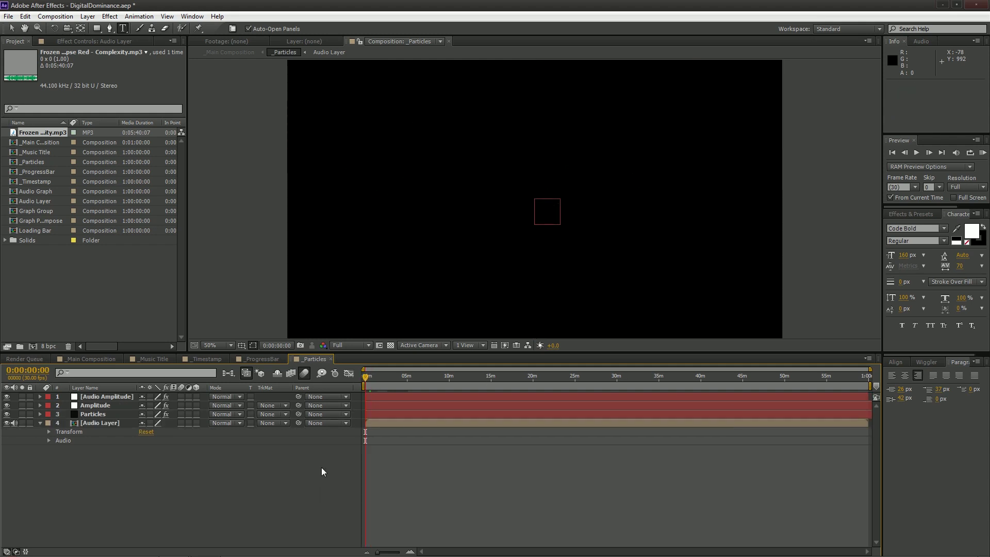
Expand the effects of the new Audio Amplitude layer and the Amplitude layer to compare their channel keyframes at 0:02:01:22.
left_click(397, 380)
left_click(383, 380)
left_click(40, 397)
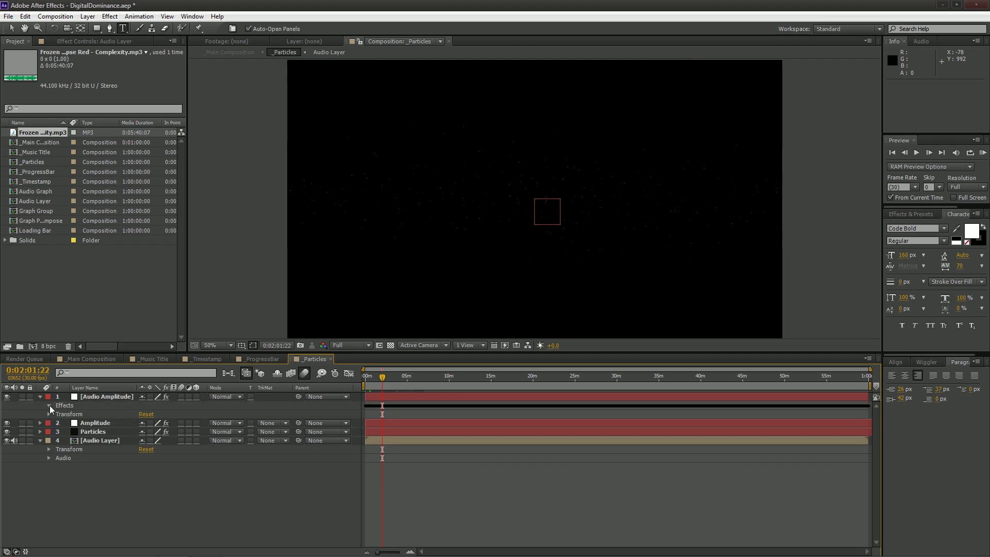
left_click(49, 406)
left_click(71, 407)
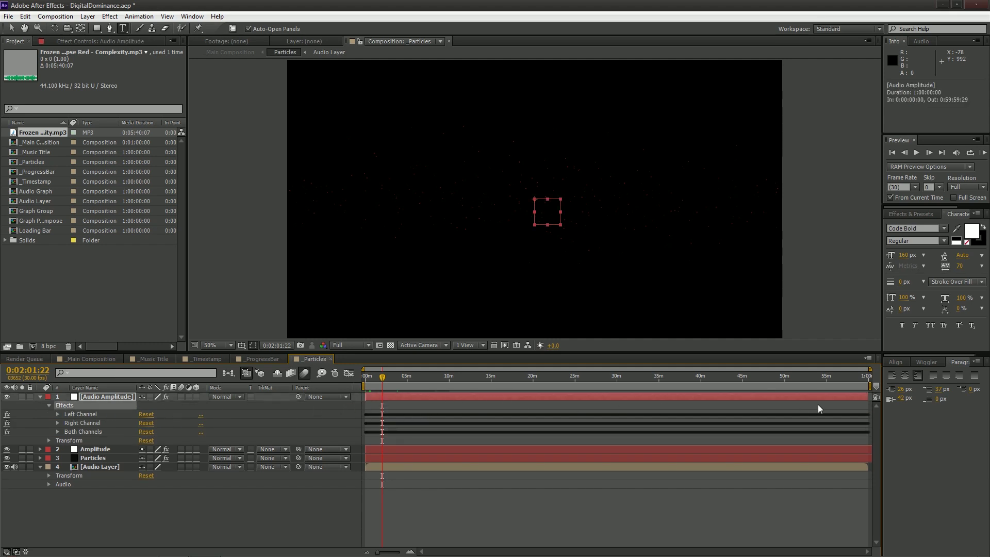
left_click(40, 449)
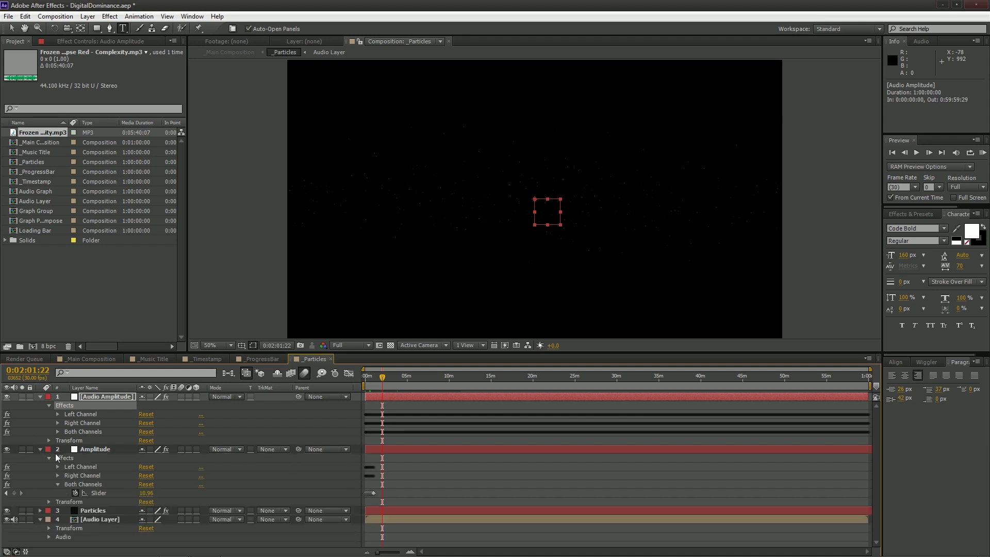
left_click(90, 448)
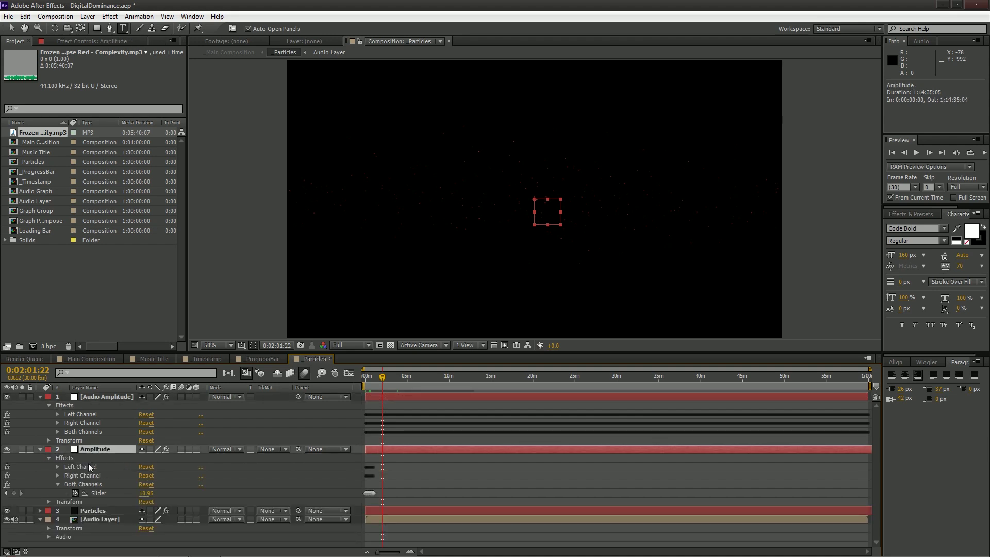
Replace the Amplitude layer's effects with the Audio Amplitude layer's channel effects, starting their keyframes at 0:00:00:00.
left_click(74, 406)
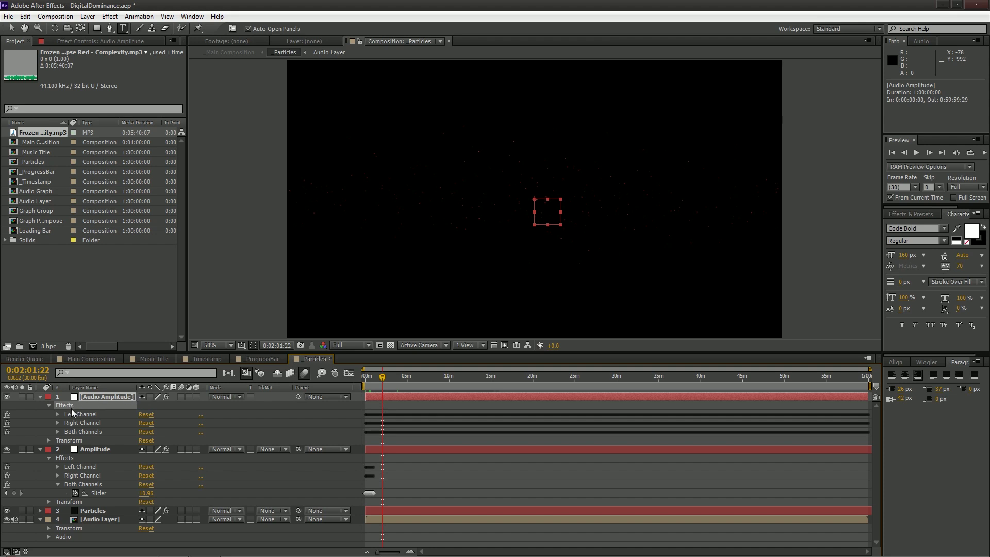
key("Delete")
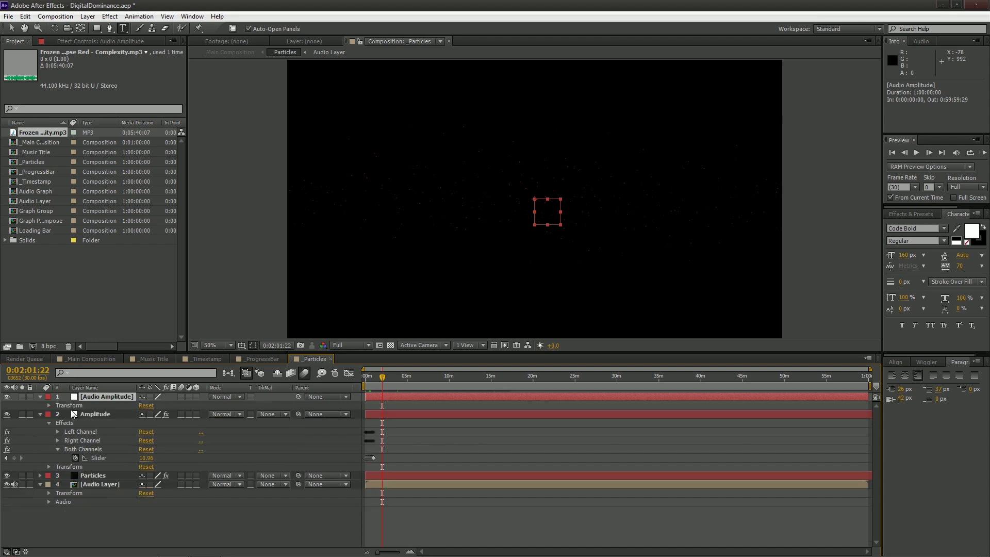
left_click(84, 414)
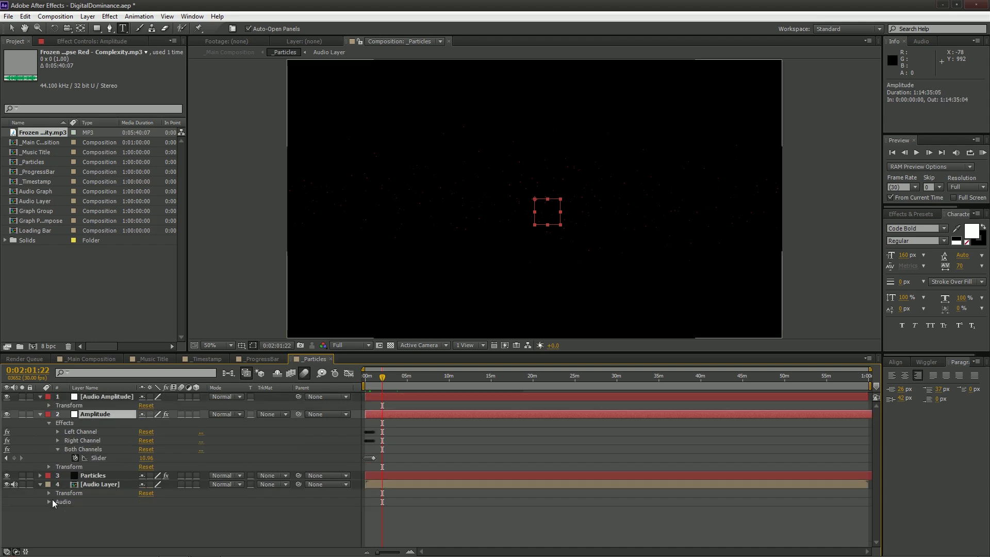
left_click(106, 422)
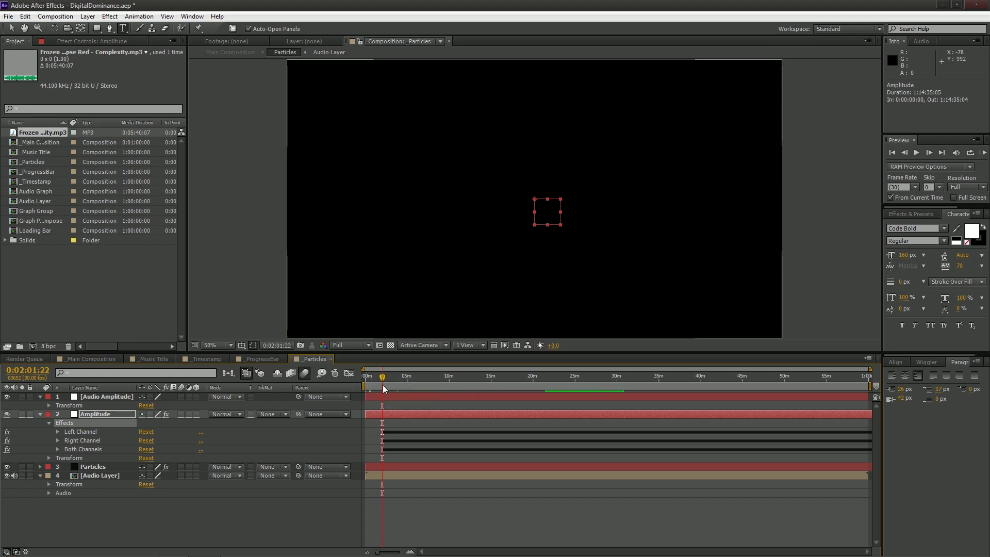
left_click_drag(384, 377, 335, 373)
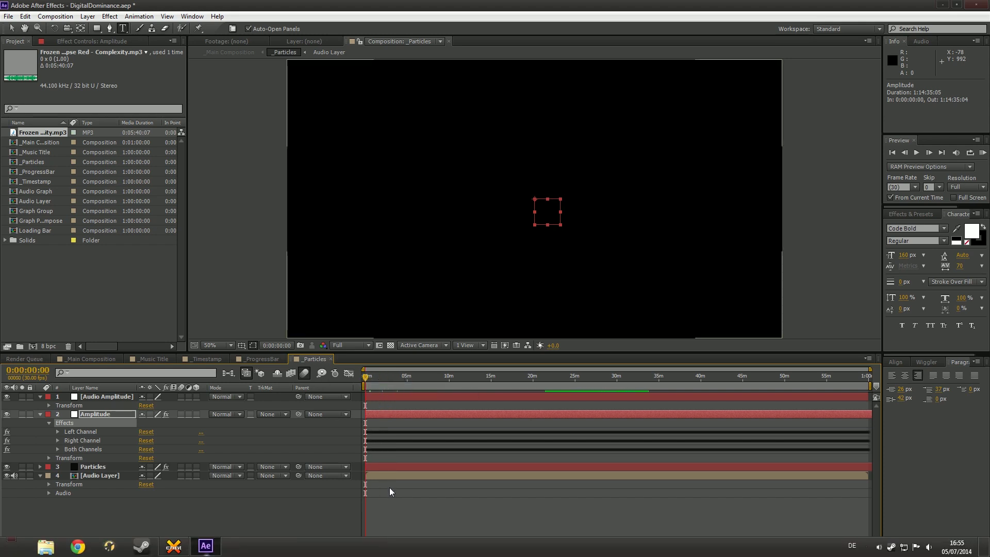
Delete the emptied Audio Amplitude layer and collapse the remaining expanded layers in the _Particles composition.
left_click(100, 398)
left_click(101, 521)
left_click(100, 396)
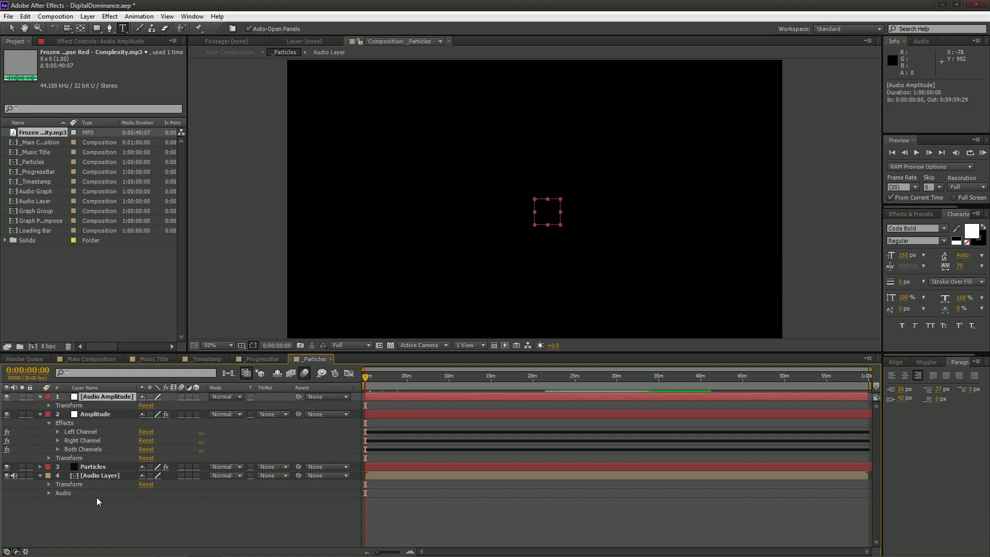
key("Delete")
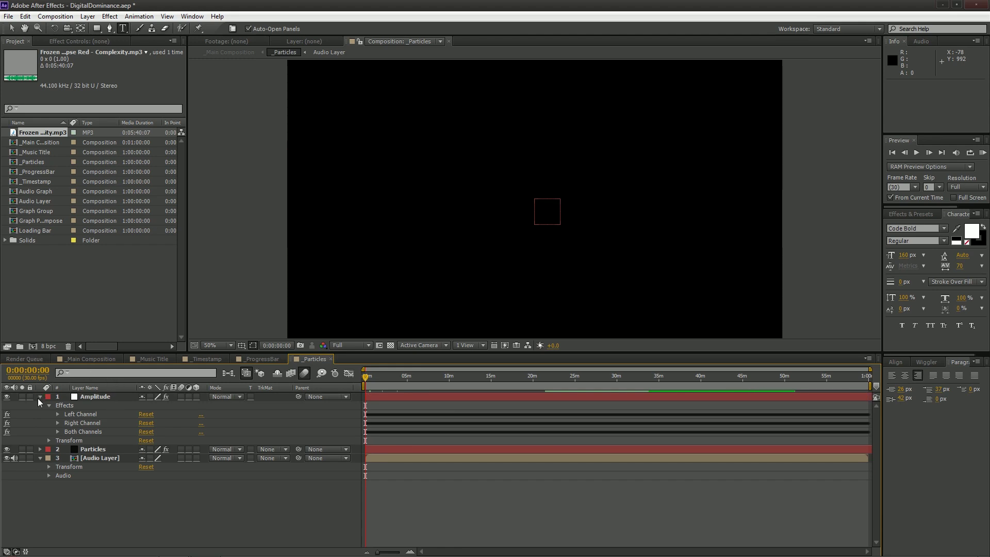
left_click(39, 397)
left_click(40, 414)
Preview the _Main Composition from 0:00:28:27 to examine how the particles respond to the audio.
left_click(88, 359)
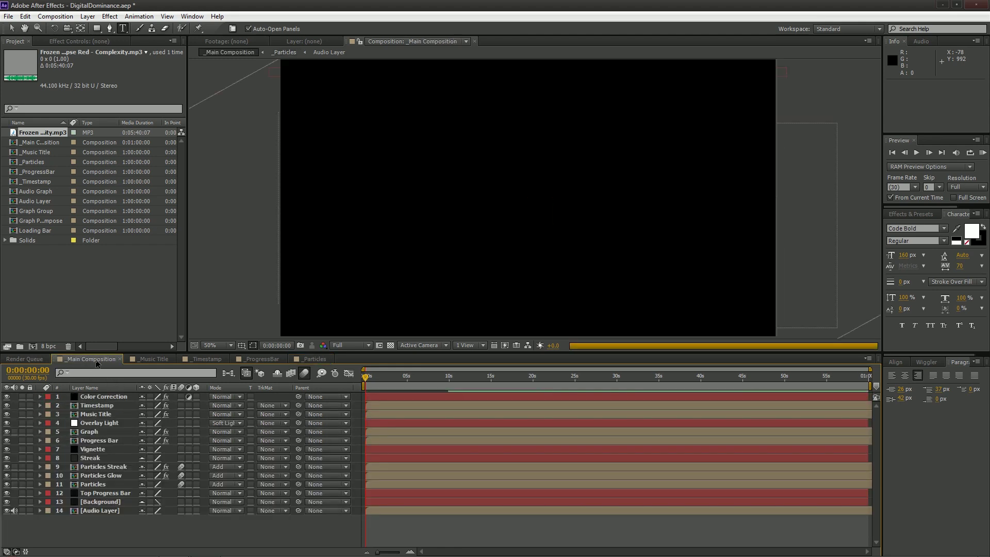
left_click(607, 379)
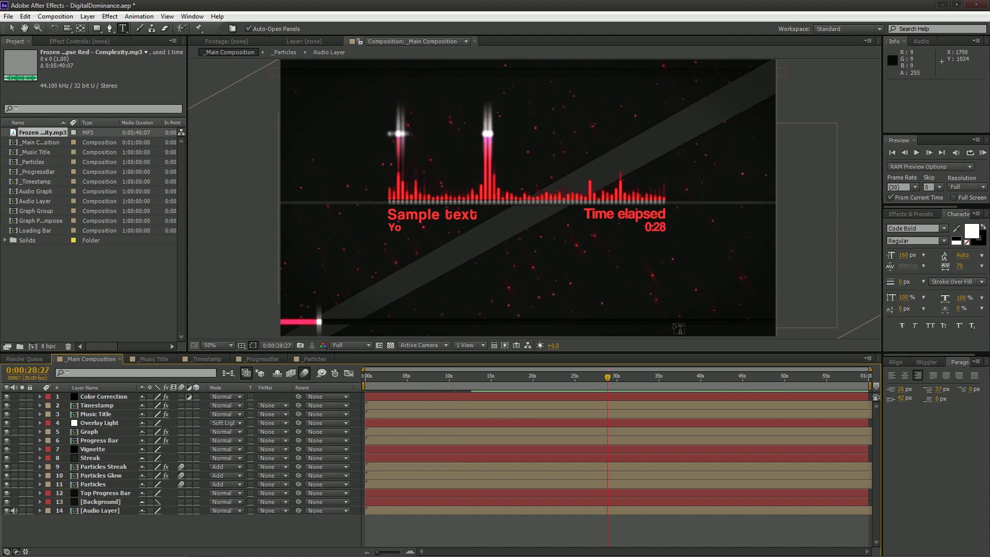
key("KP_0")
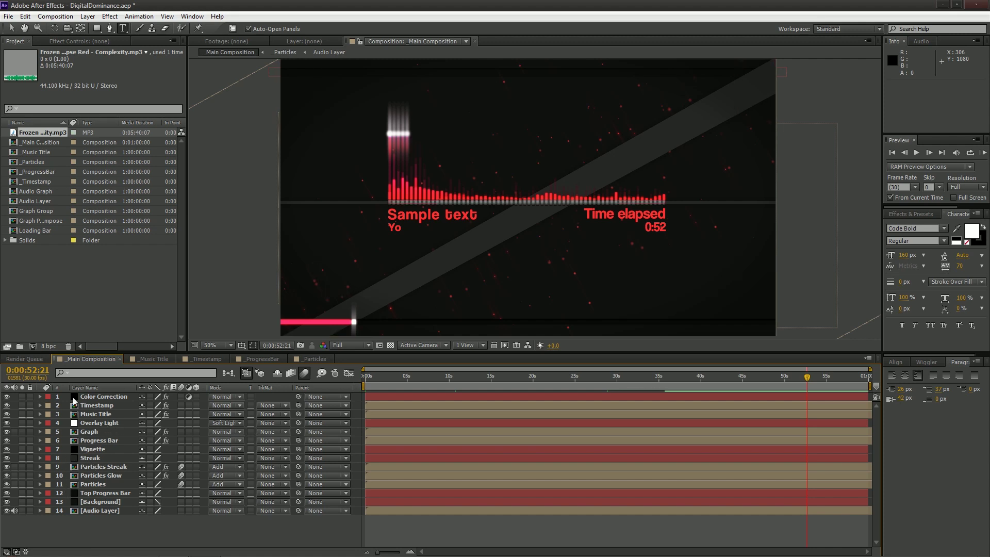
Try a Master Hue of +94° in the Color Correction layer's Hue/Saturation effect.
left_click(115, 397)
left_click(98, 41)
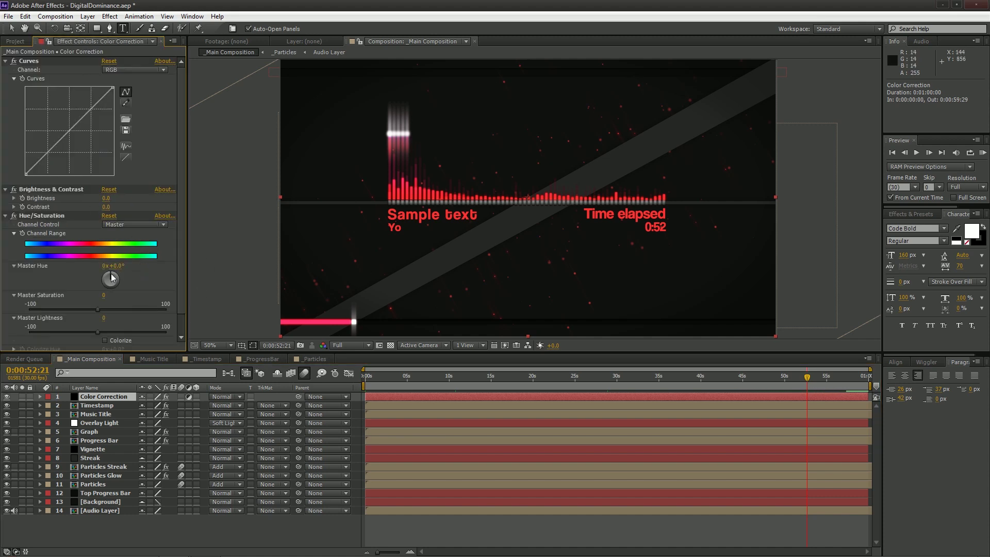
left_click_drag(112, 274, 132, 282)
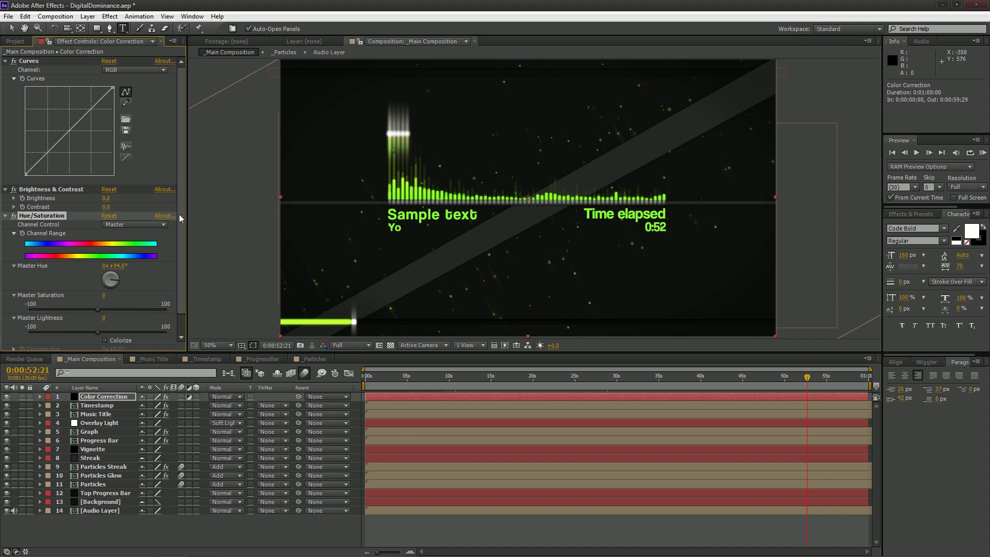
Try Colorize on the Color Correction layer with a Colorize Saturation of 98, and reset the Hue/Saturation effect.
scroll(130, 296, "down", 1)
left_click(105, 320)
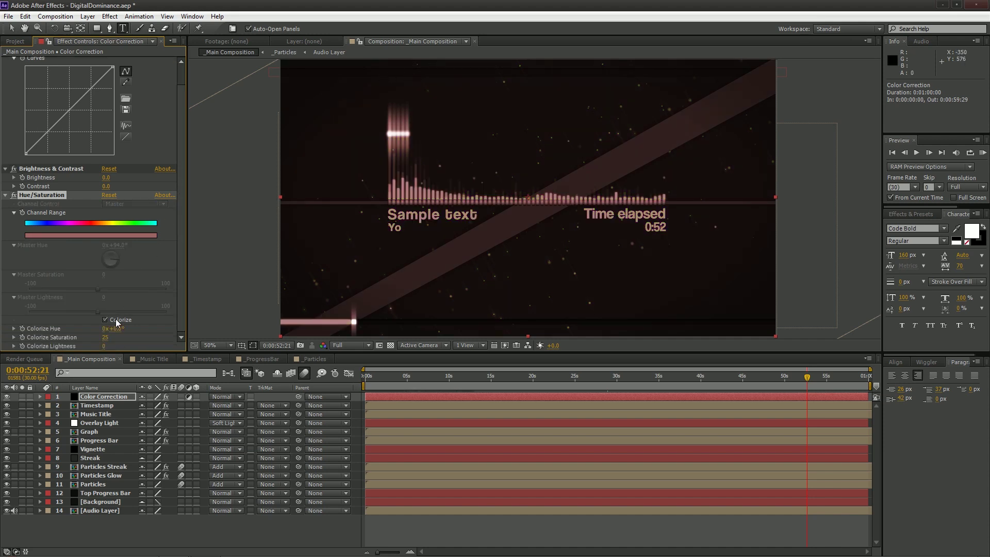
left_click_drag(106, 337, 129, 337)
left_click_drag(141, 333, 141, 332)
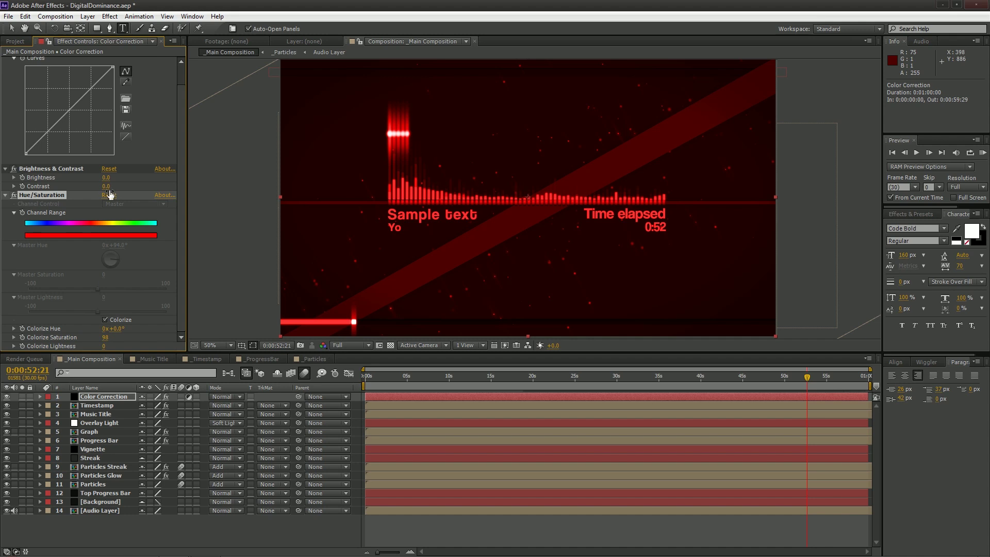
left_click(106, 320)
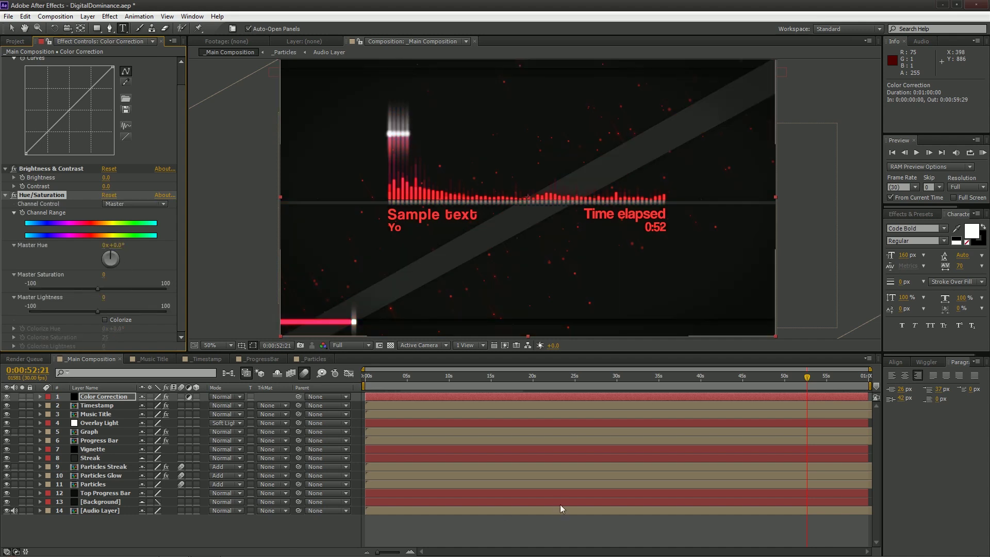